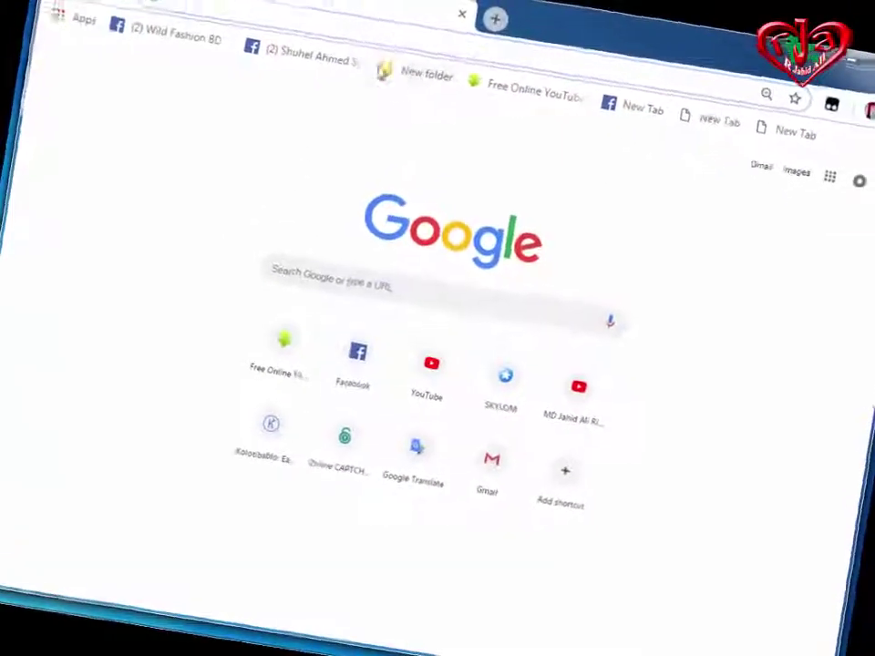
Switch to the Facebook tab with the photo of the saved-passwords list.
{"action": "left_click", "coordinate": [117, 33]}
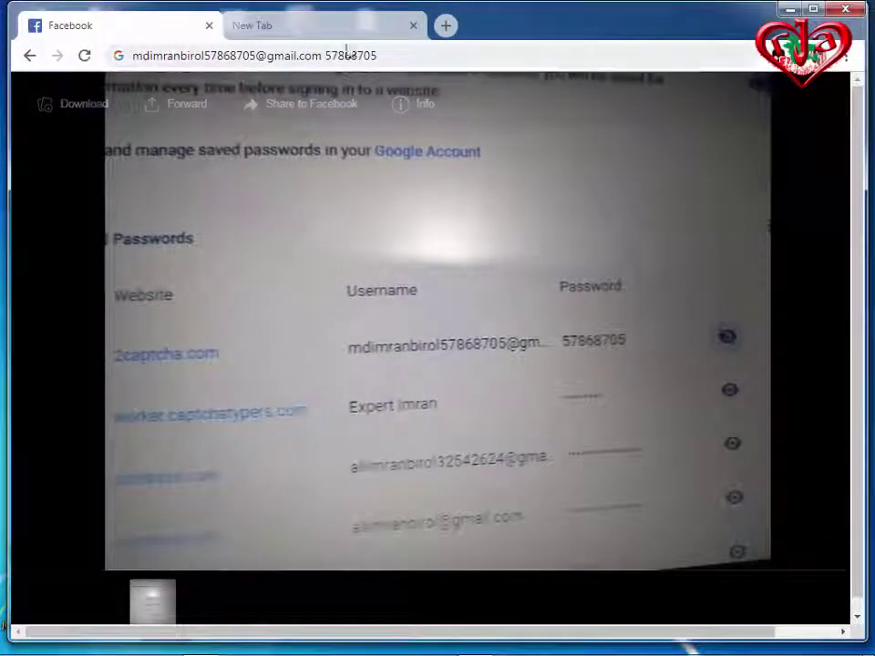
Switch back to the New Tab page with the Google search box and shortcuts.
{"action": "left_click", "coordinate": [367, 33]}
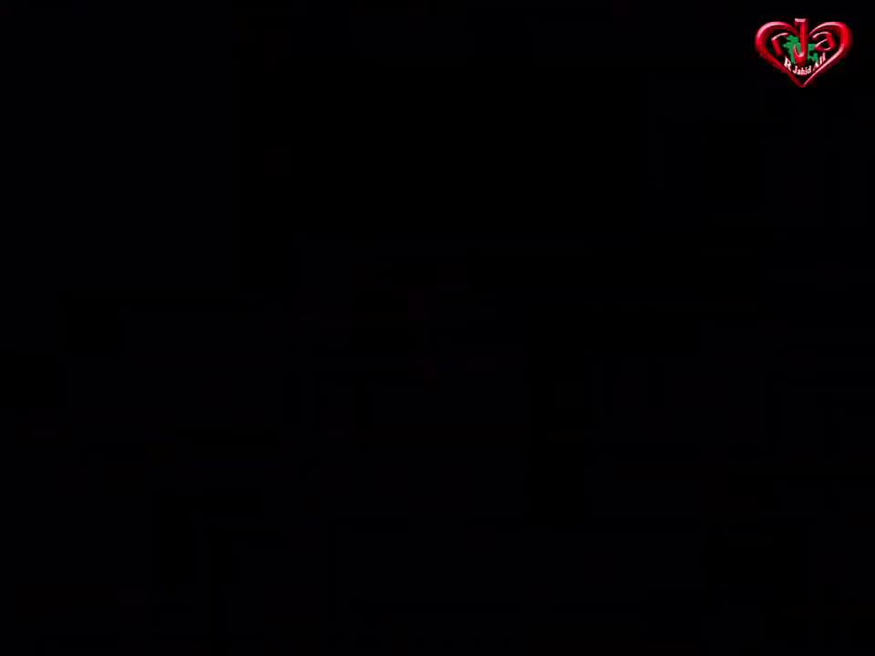
Load 2captcha.com in the new tab, then return to the saved-passwords photo.
{"action": "type", "text": "2captcha.com"}
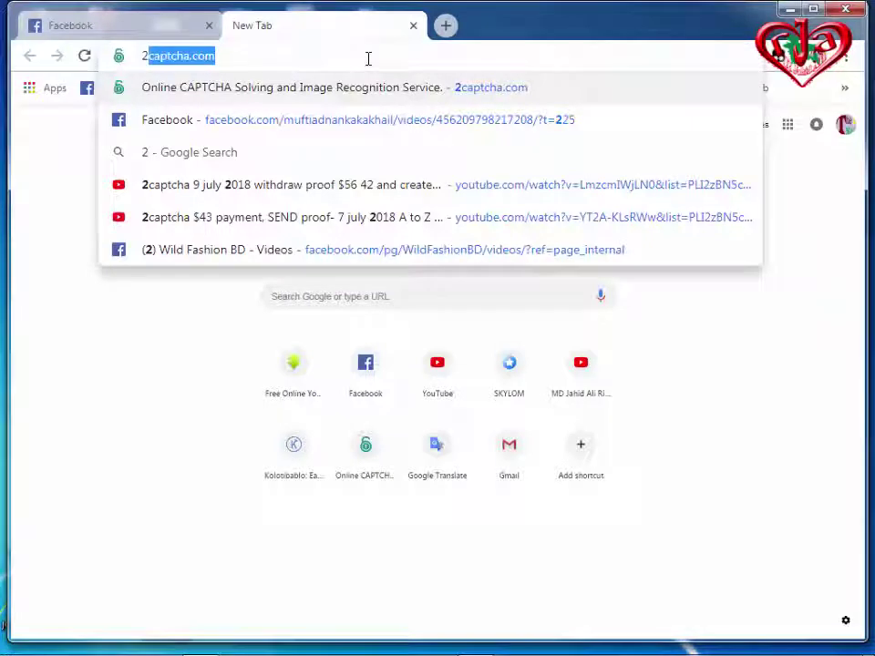
{"action": "key", "text": "Return"}
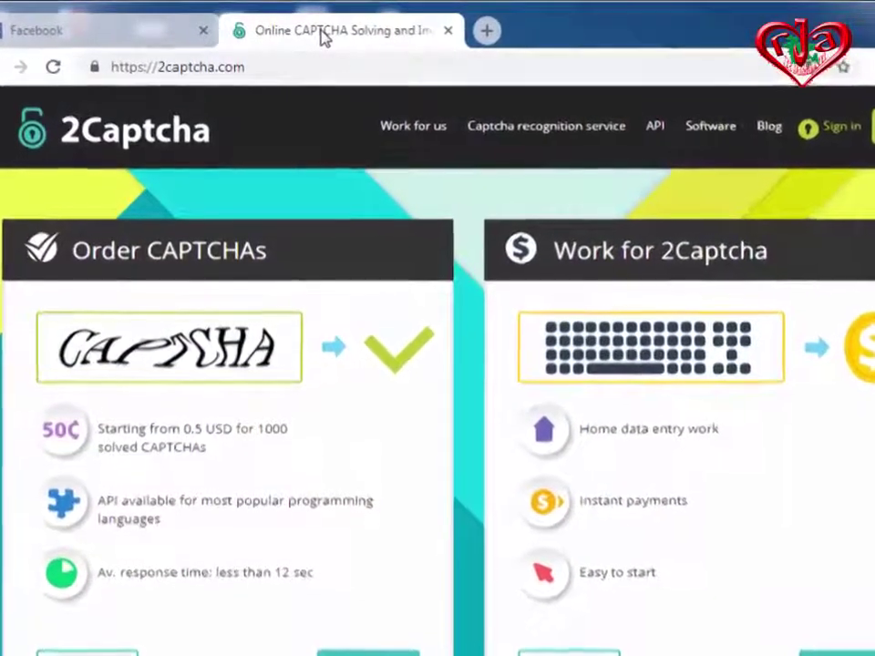
{"action": "left_click", "coordinate": [130, 43]}
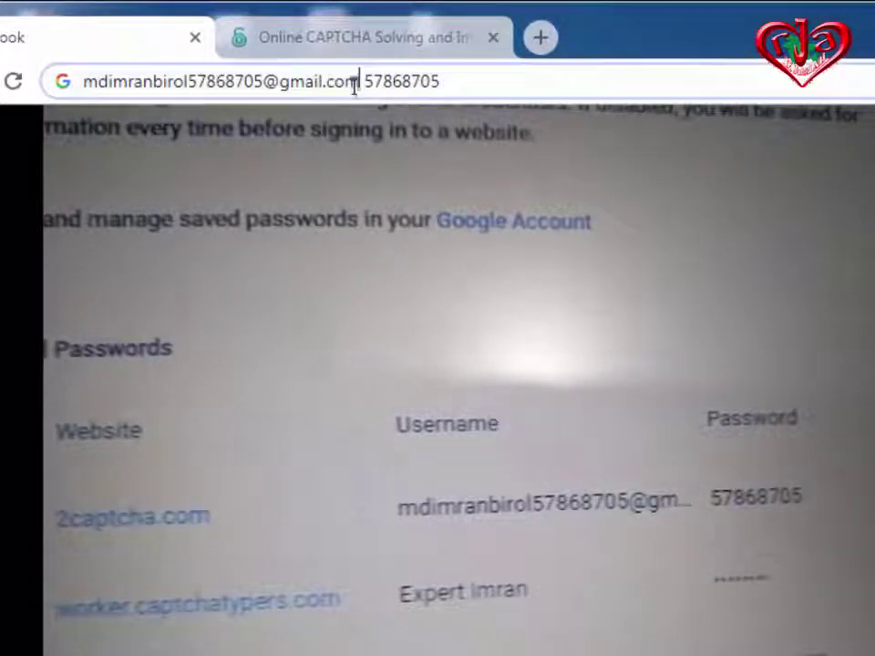
Copy the saved account e-mail and paste it into the 2Captcha sign-in form's e-mail field.
{"action": "left_click_drag", "start_coordinate": [360, 88], "coordinate": [65, 82]}
{"action": "right_click", "coordinate": [100, 84]}
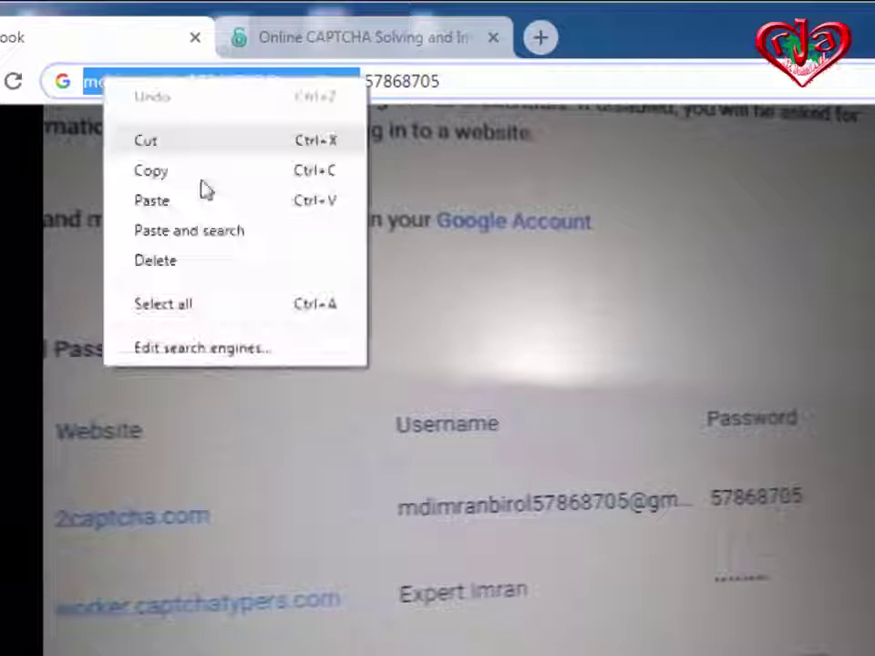
{"action": "left_click", "coordinate": [144, 175]}
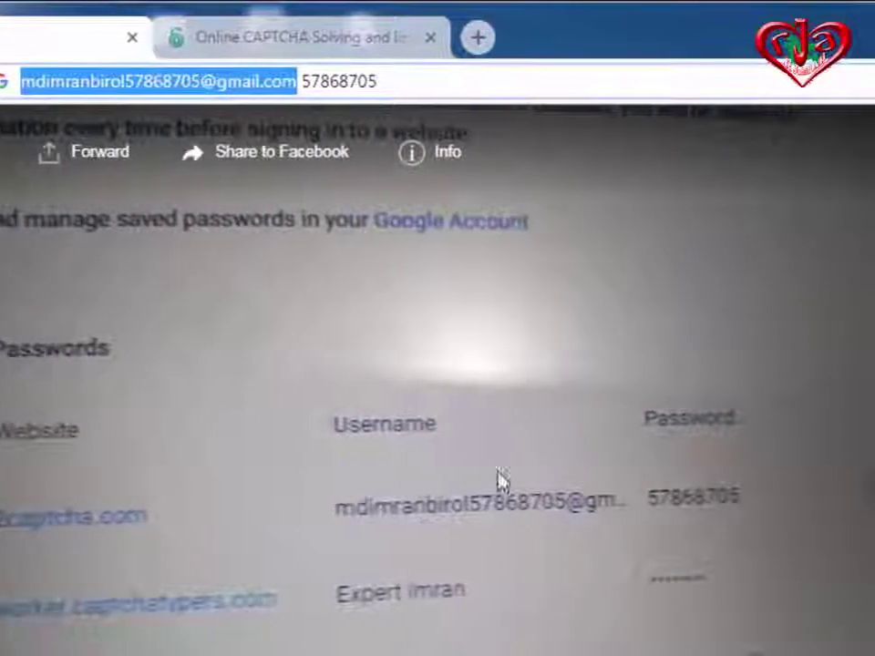
{"action": "left_click", "coordinate": [239, 50]}
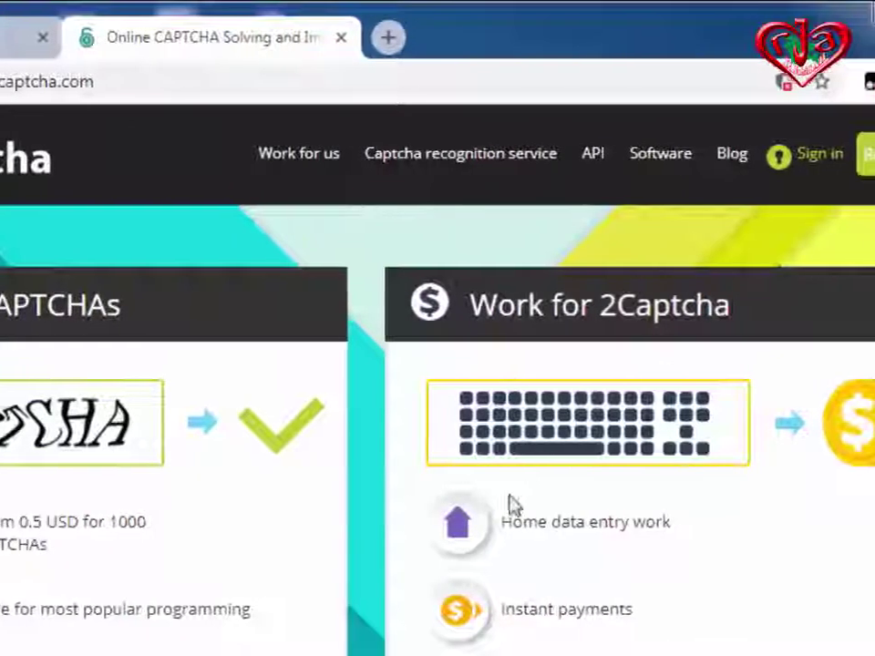
{"action": "left_click", "coordinate": [761, 166]}
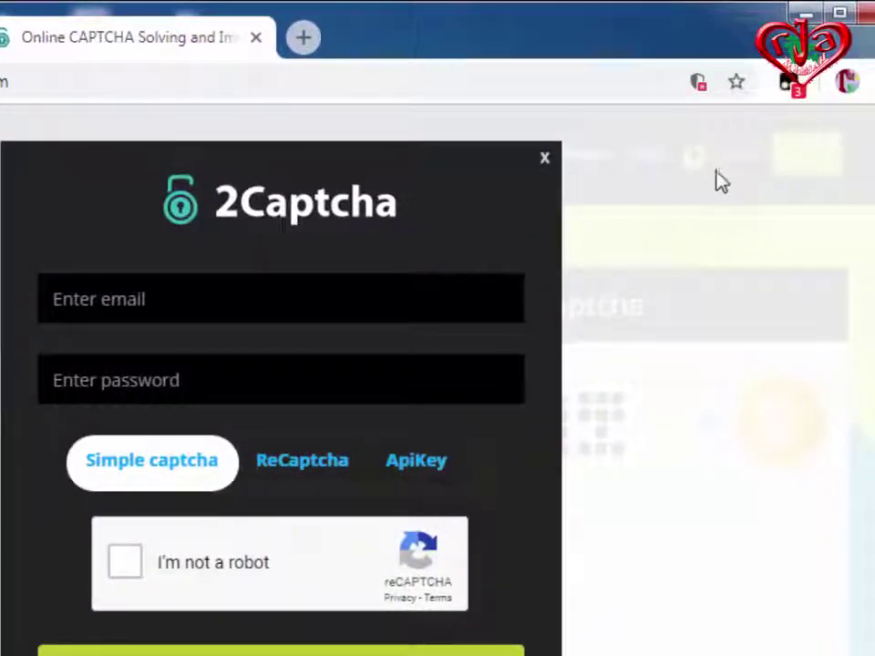
{"action": "left_click", "coordinate": [98, 300]}
{"action": "right_click", "coordinate": [97, 312]}
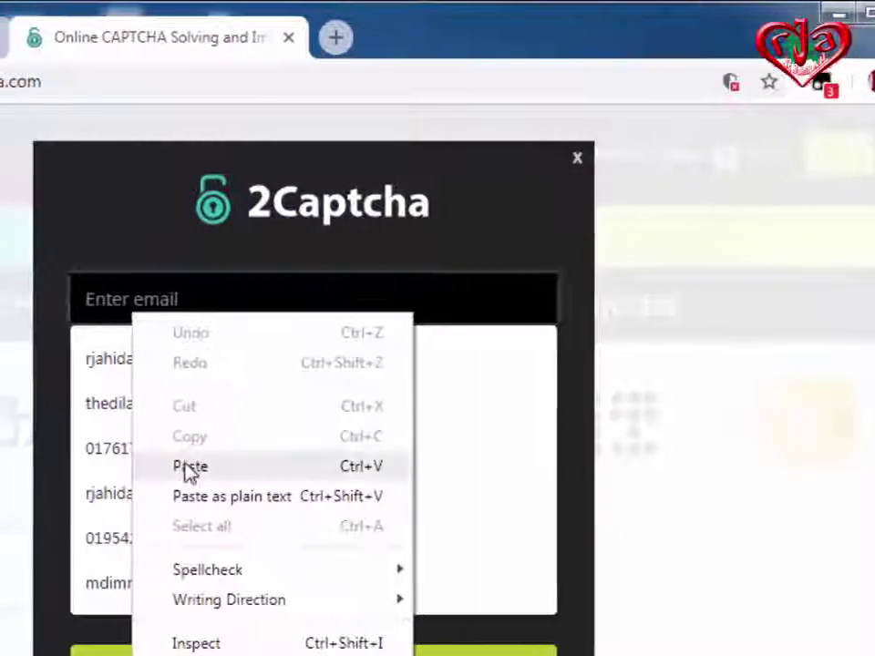
{"action": "left_click", "coordinate": [156, 470]}
Copy the saved account password and paste it into the sign-in form's password field.
{"action": "left_click", "coordinate": [9, 36]}
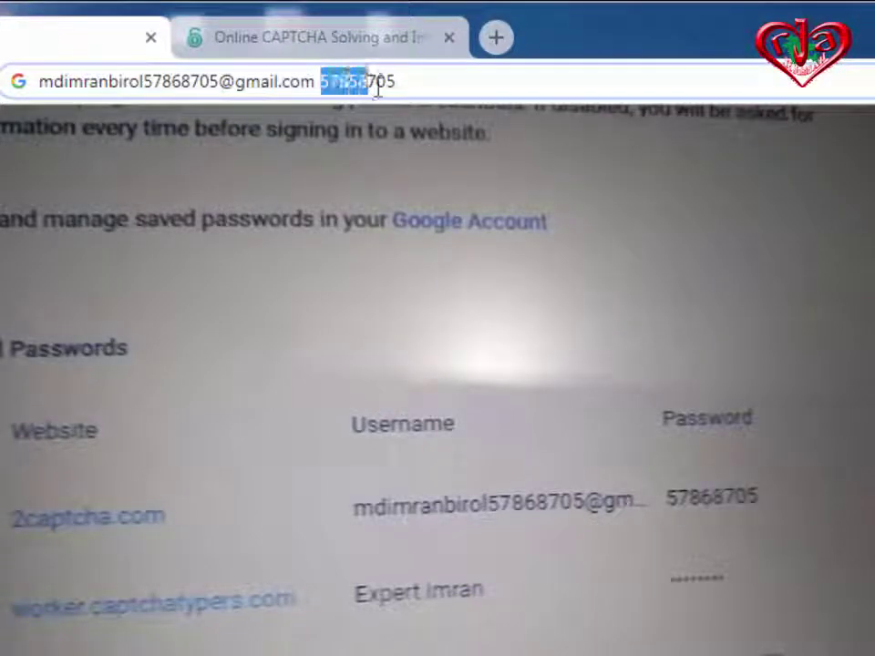
{"action": "left_click_drag", "start_coordinate": [320, 81], "coordinate": [396, 81]}
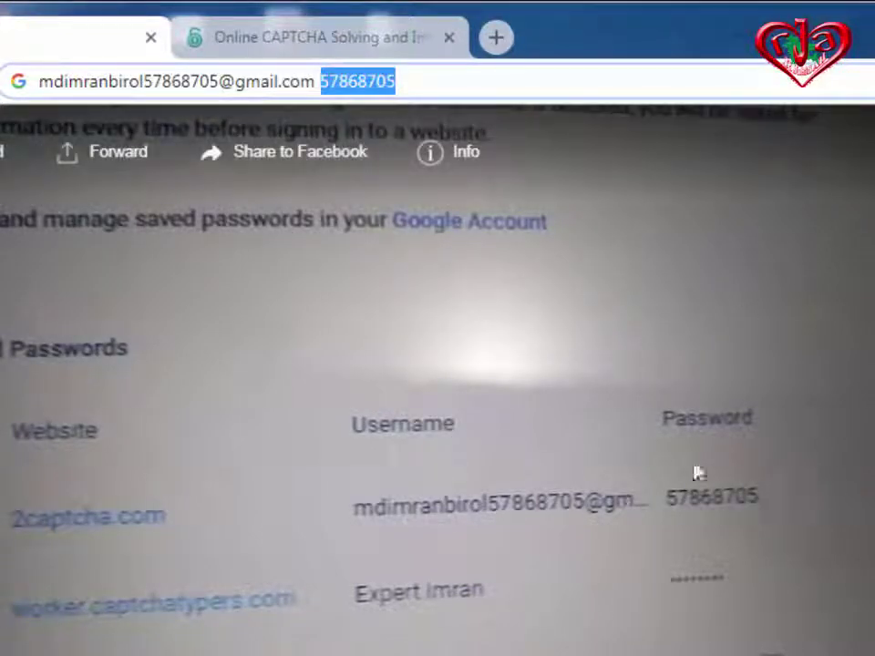
{"action": "right_click", "coordinate": [380, 83]}
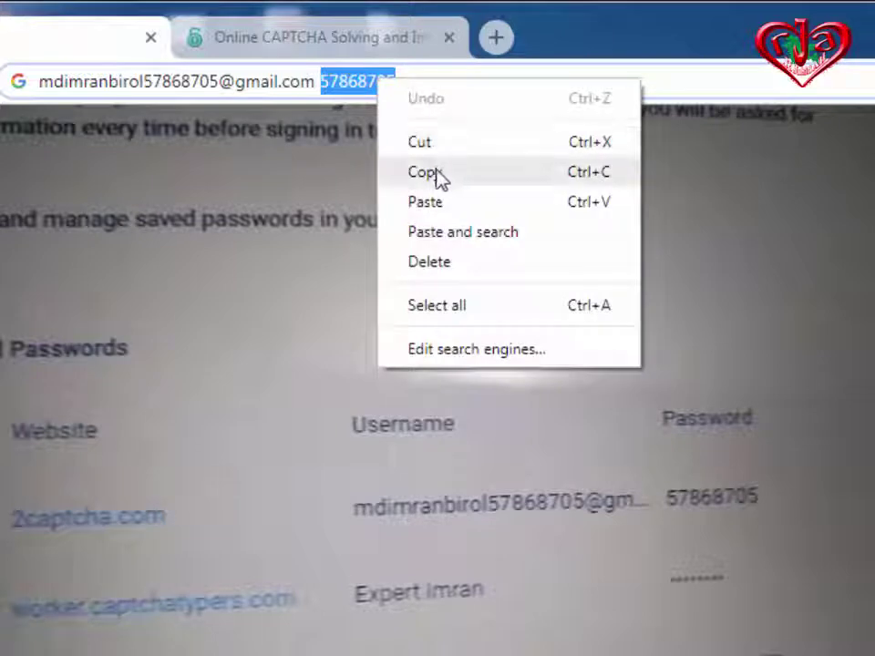
{"action": "left_click", "coordinate": [439, 176]}
{"action": "left_click", "coordinate": [313, 39]}
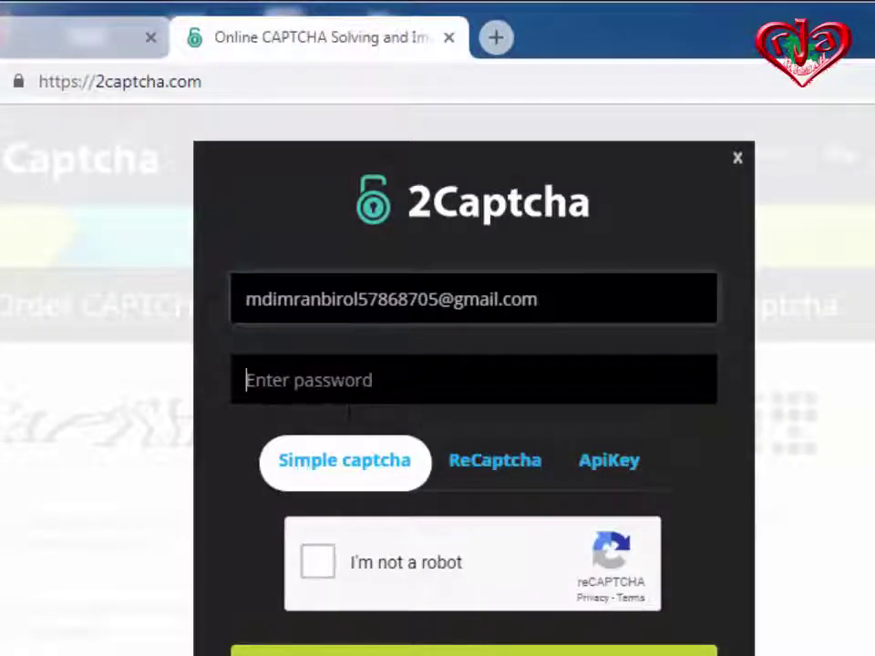
{"action": "right_click", "coordinate": [349, 412]}
{"action": "left_click", "coordinate": [414, 504]}
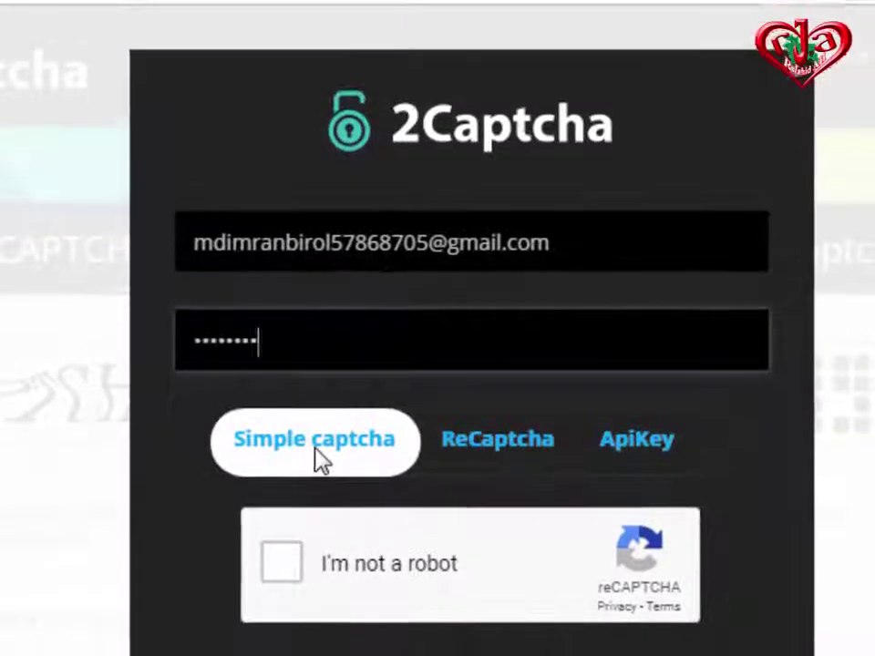
Switch to the simple captcha and start typing its two words.
{"action": "left_click", "coordinate": [317, 479]}
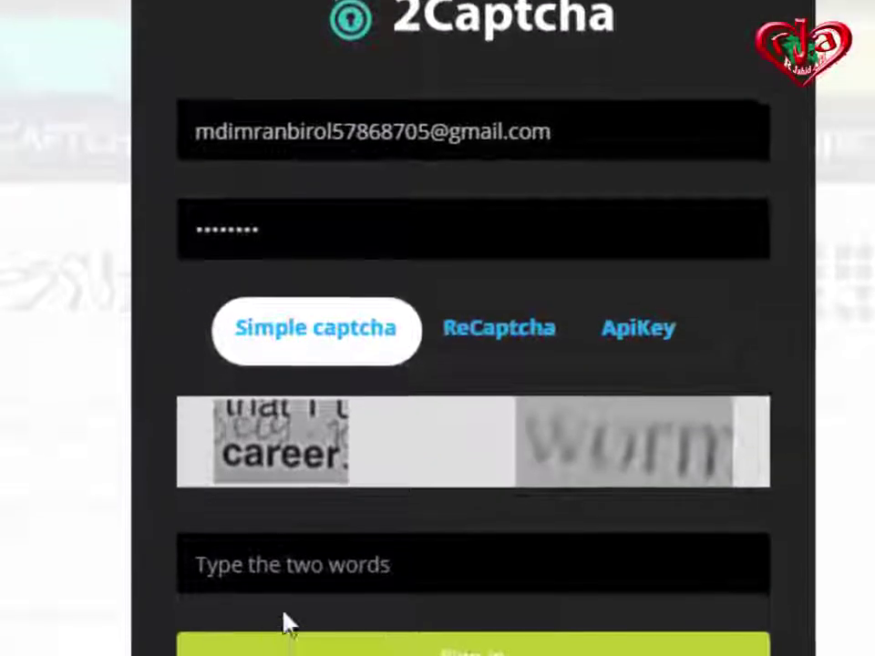
{"action": "left_click", "coordinate": [283, 538]}
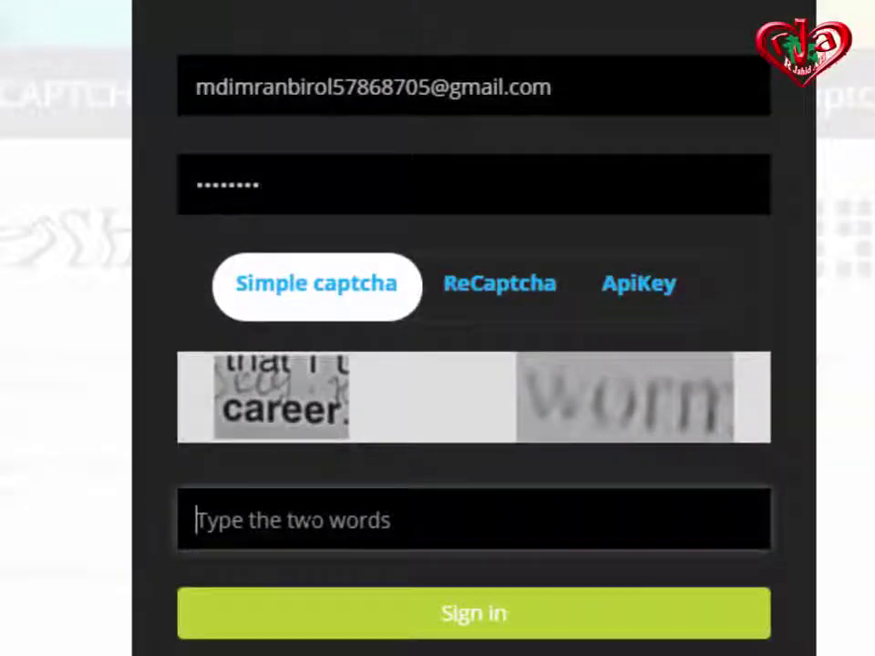
{"action": "type", "text": "carrer wo"}
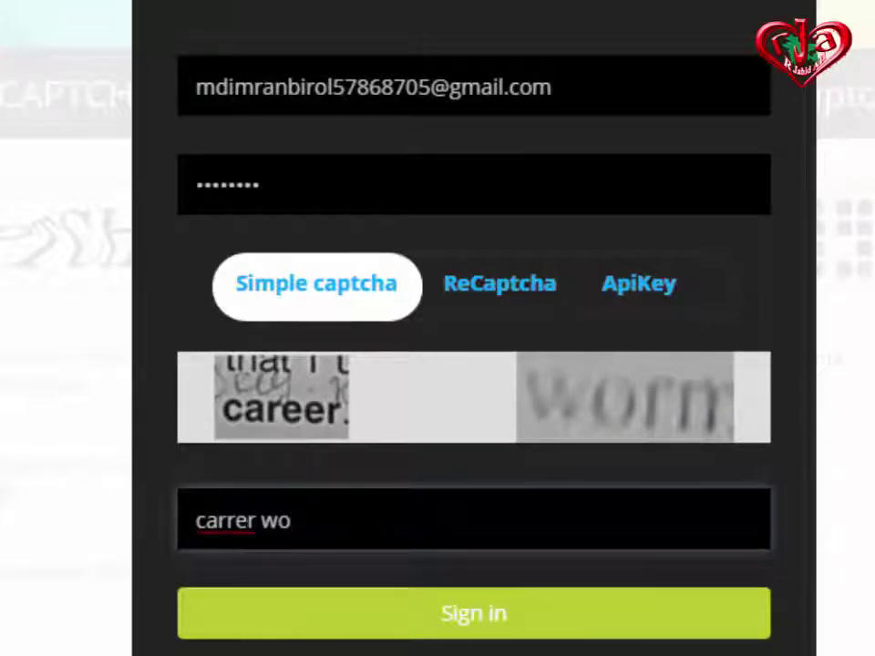
{"action": "type", "text": "m"}
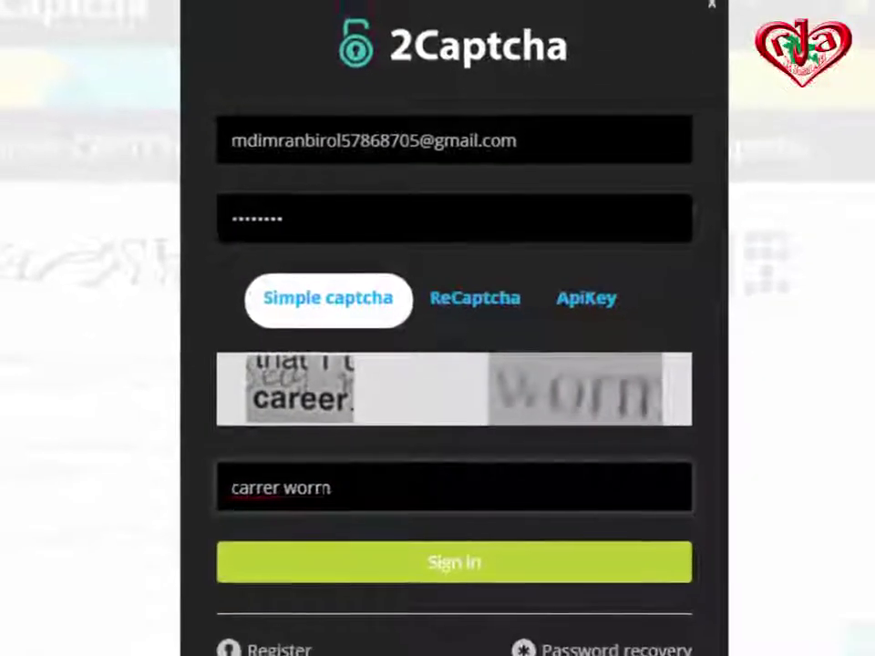
Submit the sign-in form and close Chrome's Save password bubble.
{"action": "key", "text": "Return"}
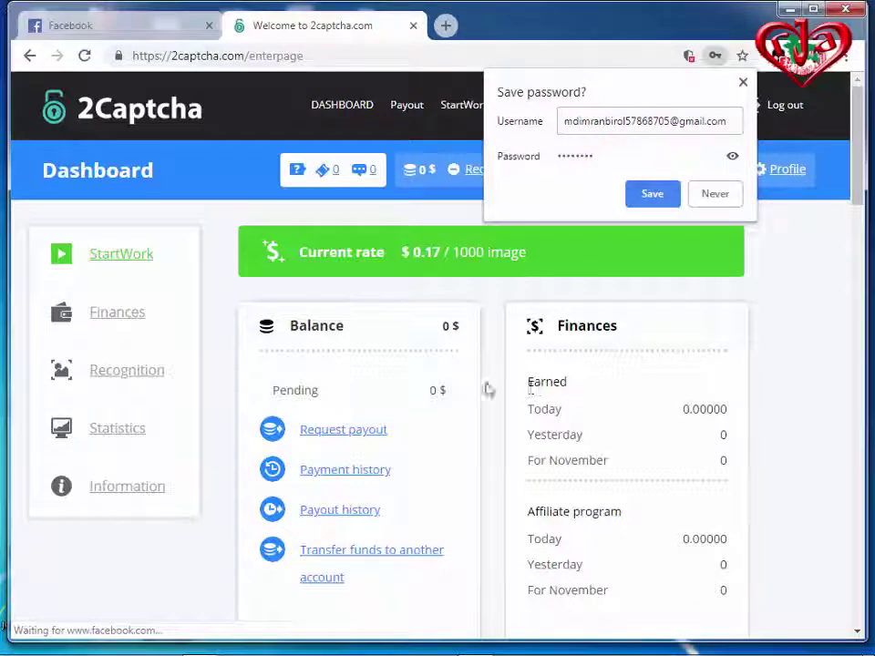
{"action": "left_click", "coordinate": [743, 82]}
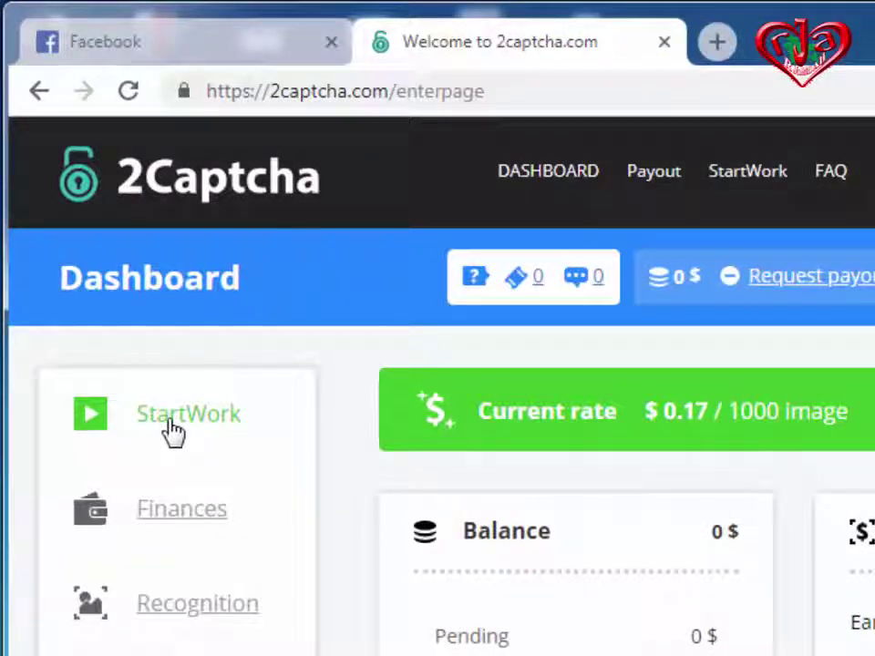
Open StartWork from the dashboard sidebar to reach the Training mode page at 10/42.
{"action": "left_click", "coordinate": [171, 428]}
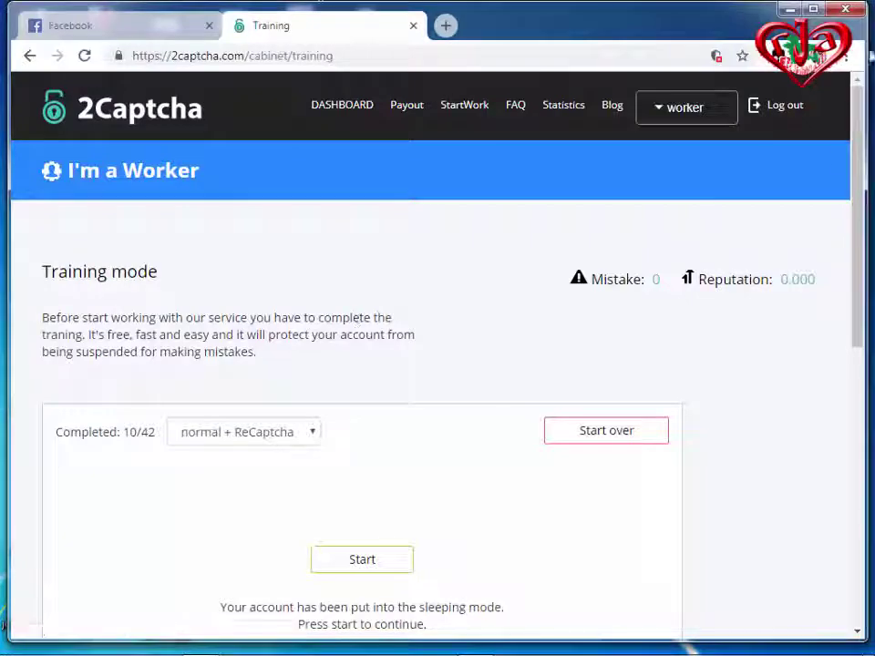
{"action": "scroll", "coordinate": [607, 387], "scroll_direction": "down", "scroll_amount": 3}
{"action": "scroll", "coordinate": [611, 387], "scroll_direction": "up", "scroll_amount": 3}
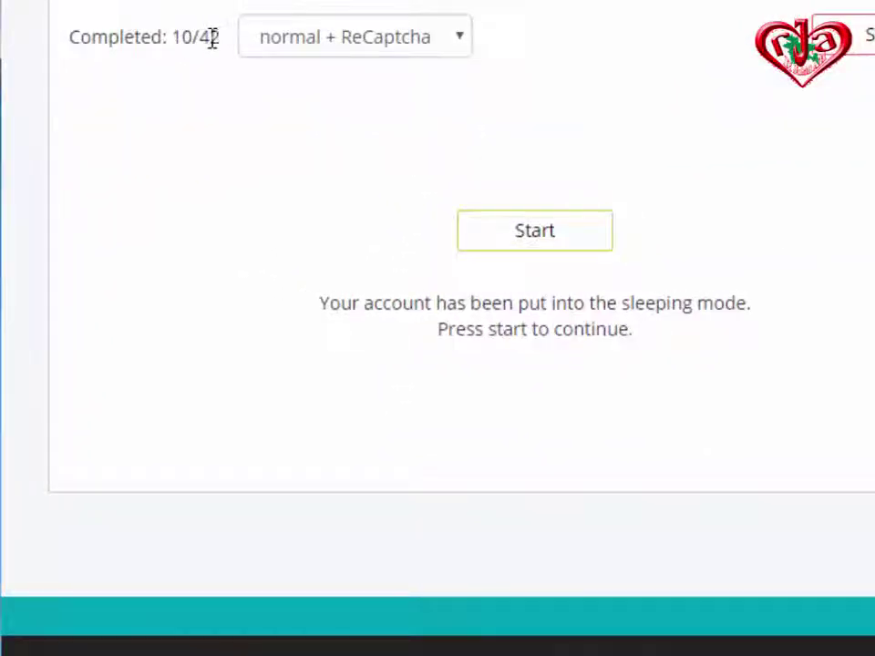
Resume training with the Start button to receive a spaces-topic captcha.
{"action": "left_click", "coordinate": [535, 239]}
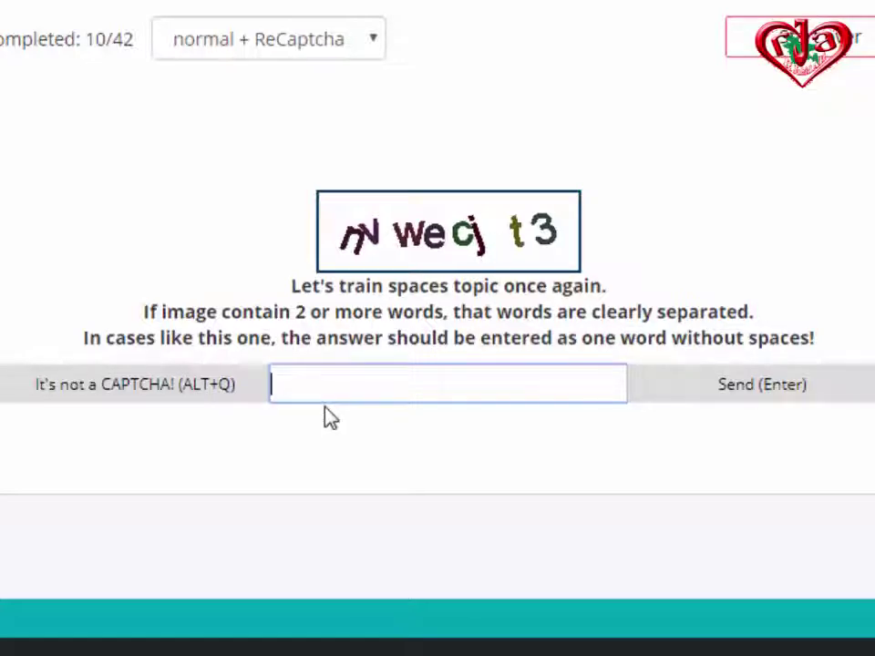
Answer two training captchas with nvwecjt3 and then the blue letters qjuhb.
{"action": "type", "text": "n"}
{"action": "type", "text": "v"}
{"action": "type", "text": "w"}
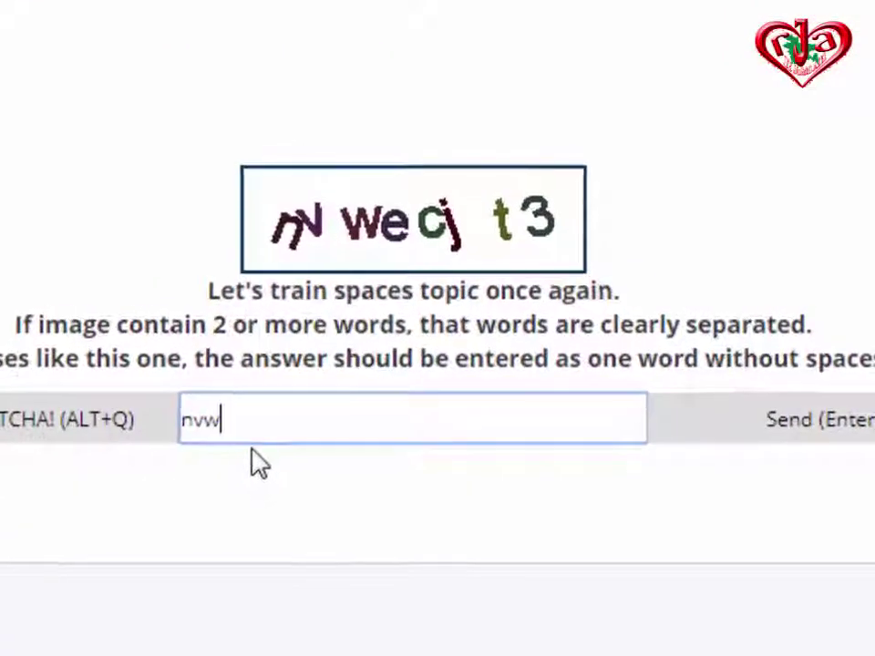
{"action": "type", "text": "e"}
{"action": "type", "text": "c"}
{"action": "type", "text": "jt"}
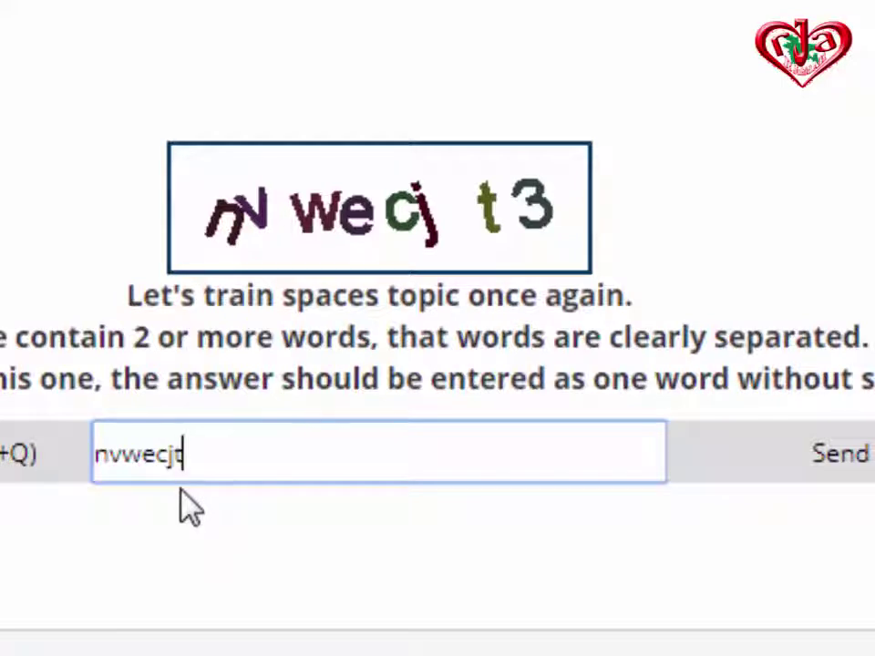
{"action": "type", "text": "3"}
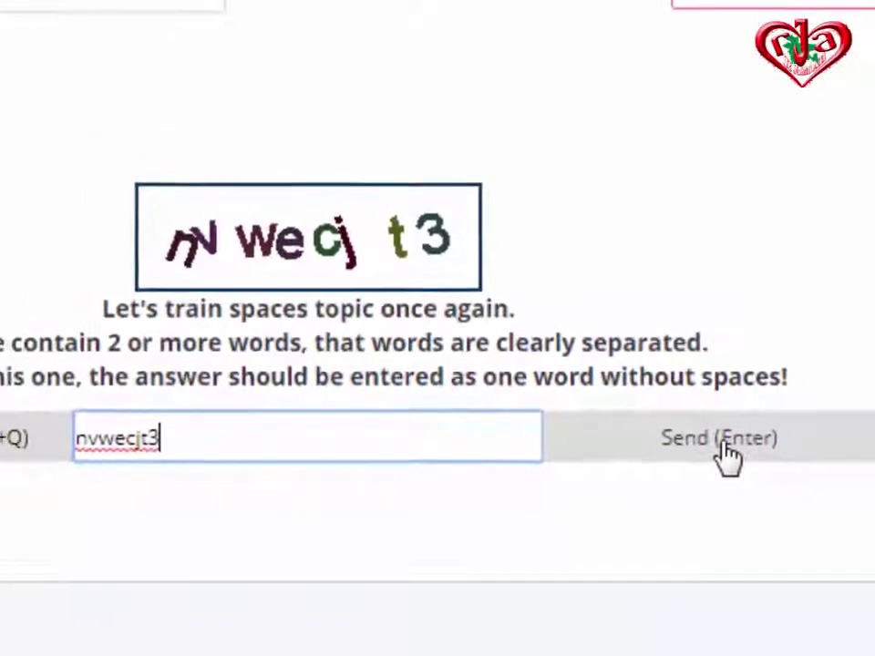
{"action": "left_click", "coordinate": [671, 439]}
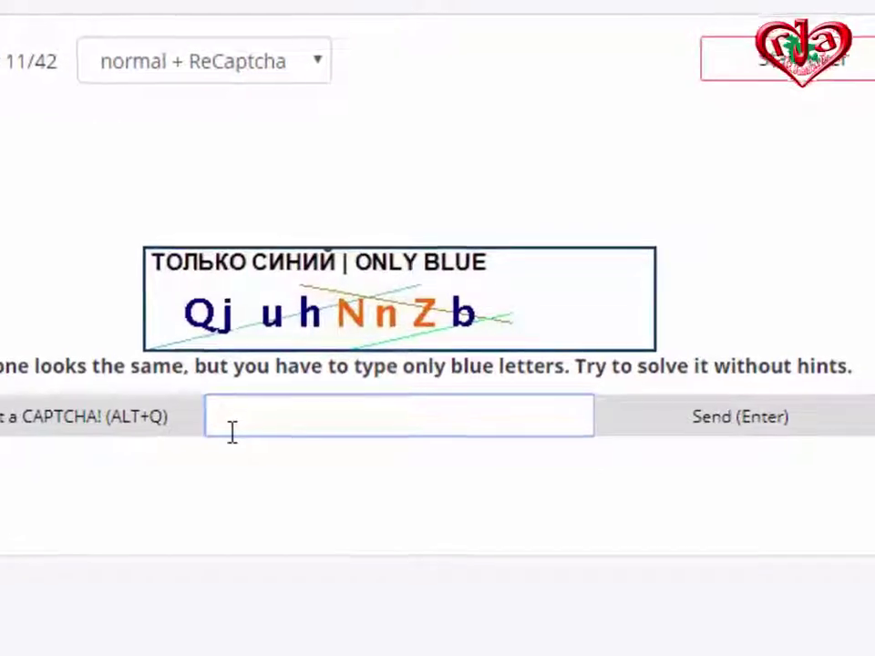
{"action": "type", "text": "qjuh"}
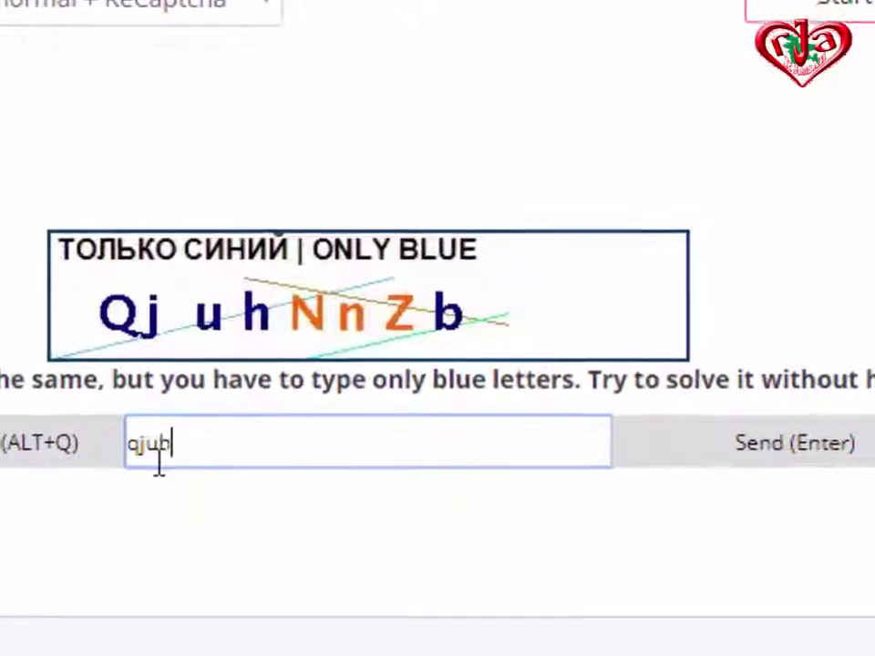
{"action": "type", "text": "b"}
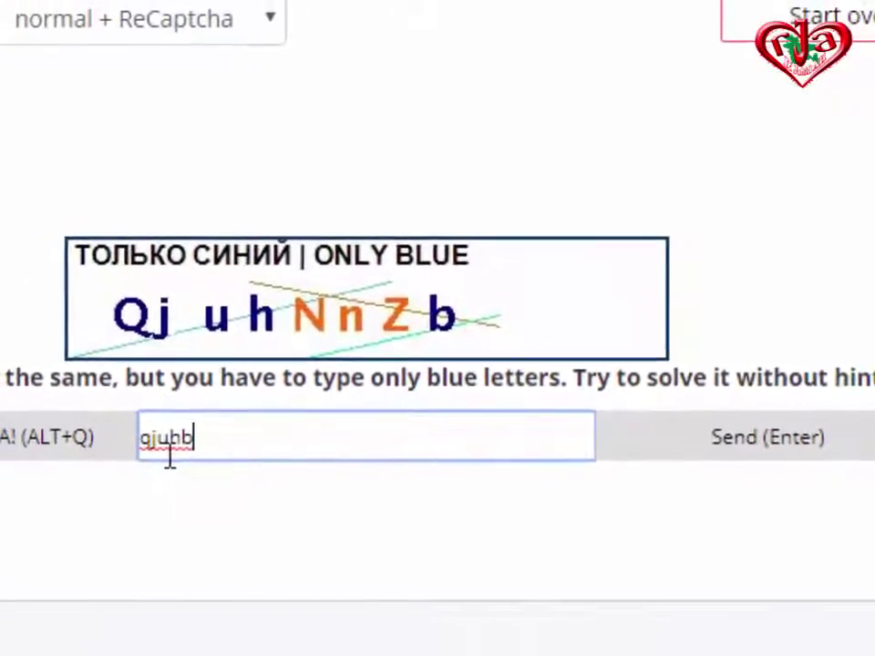
{"action": "key", "text": "Return"}
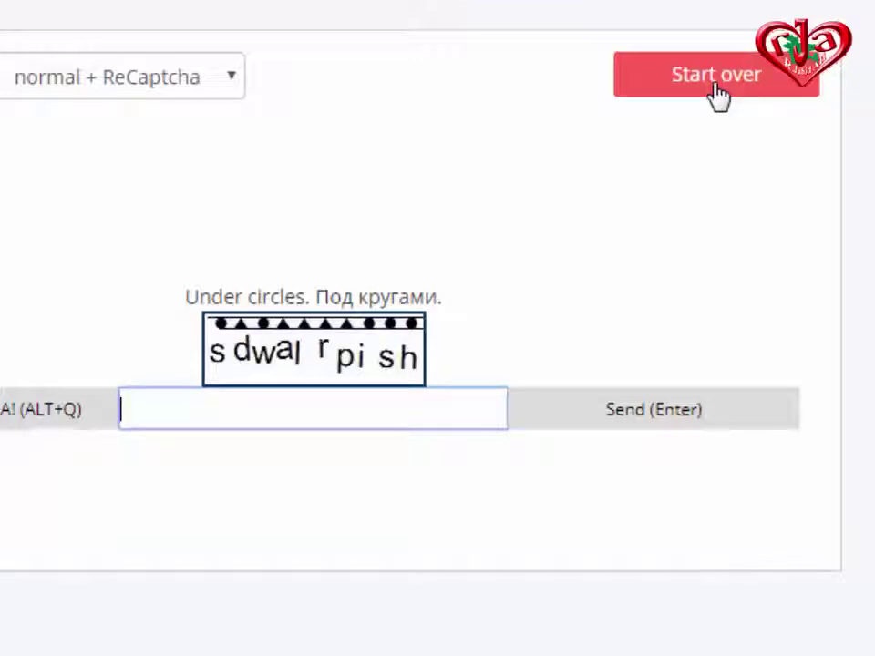
Reset the training to 0/42 with the red Start over button.
{"action": "left_click", "coordinate": [717, 94]}
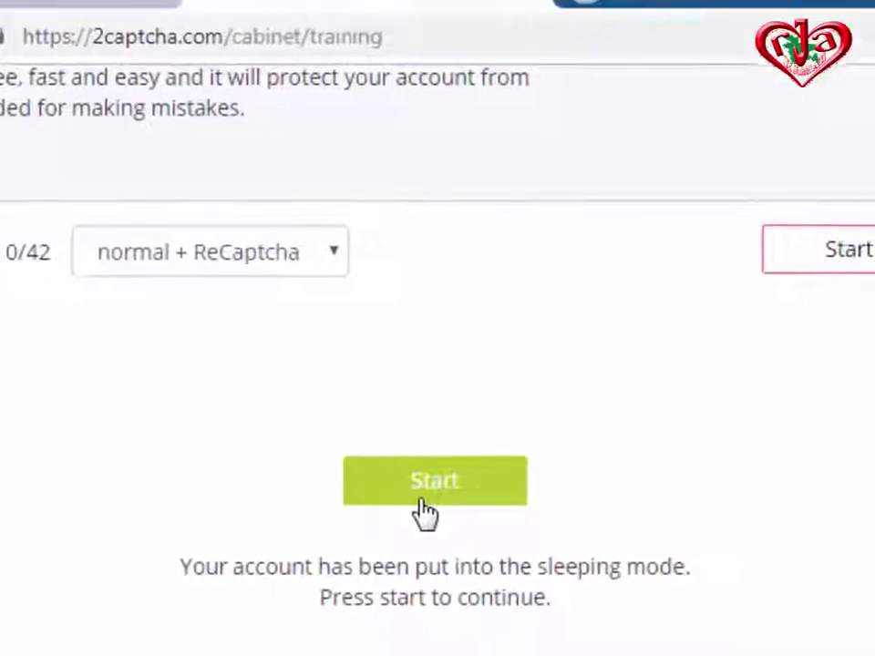
Start the training and submit answers 281737 and 292j4805 to the first two captchas.
{"action": "left_click", "coordinate": [470, 529]}
{"action": "type", "text": "2817"}
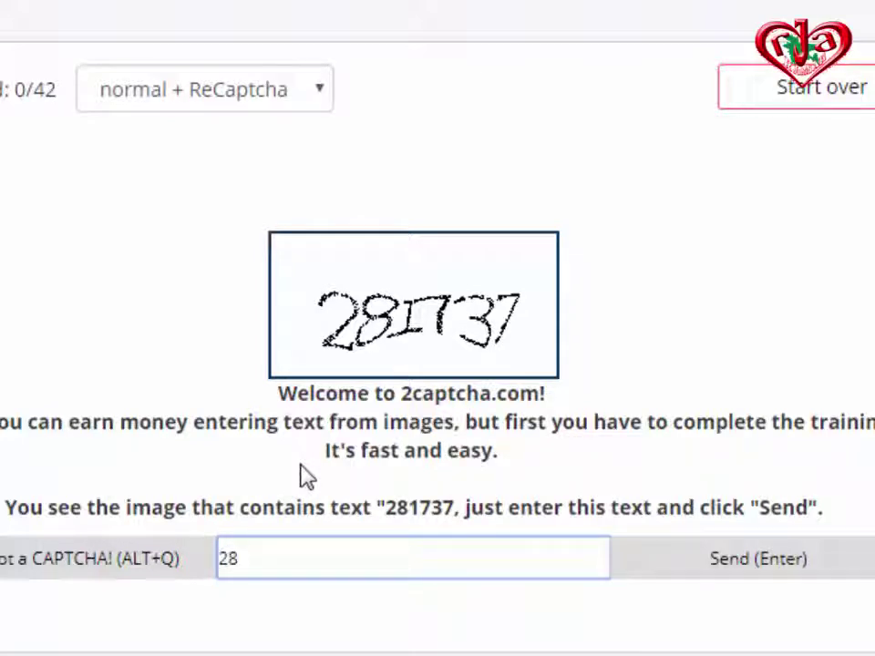
{"action": "type", "text": "37"}
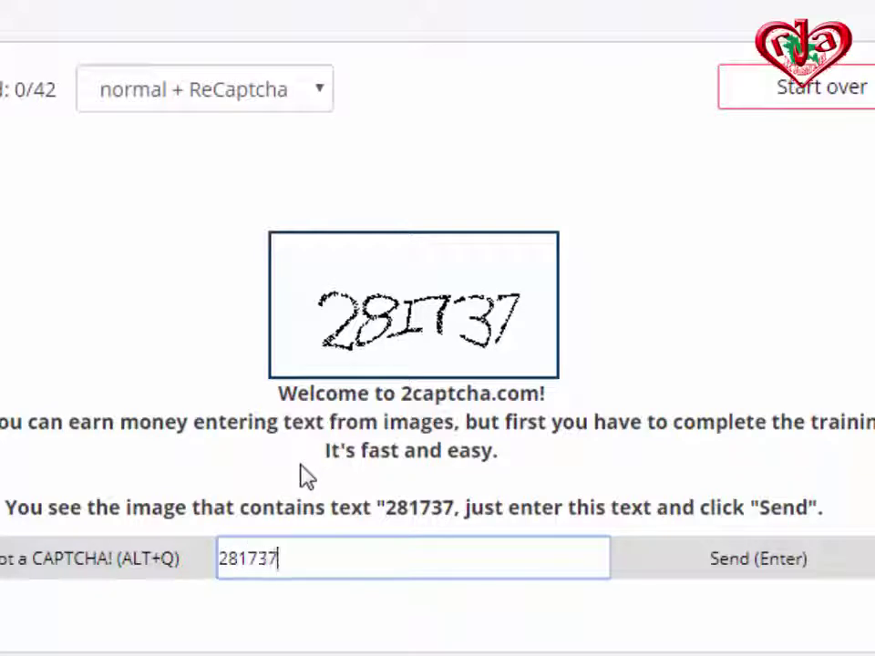
{"action": "key", "text": "Return"}
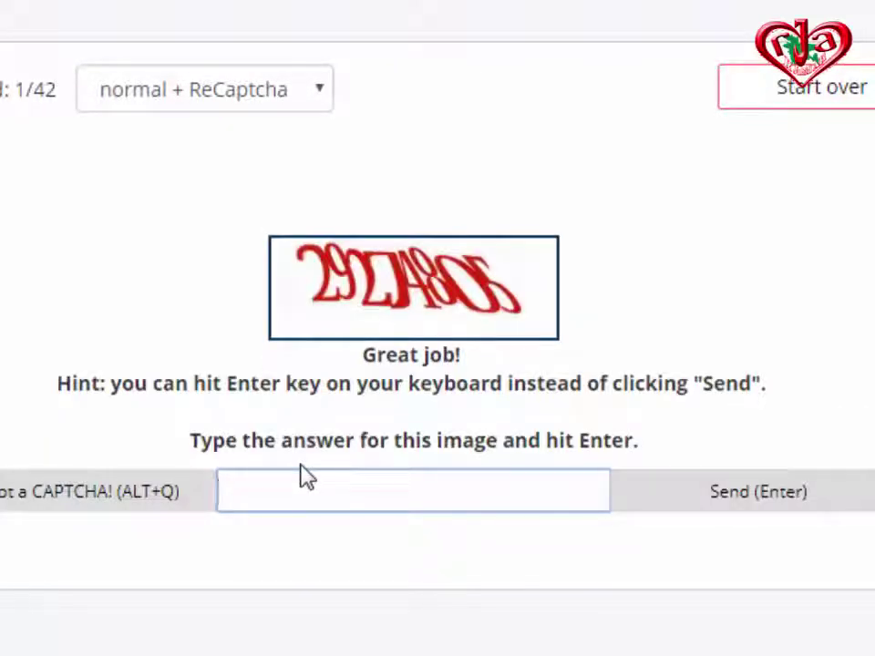
{"action": "type", "text": "92j4805"}
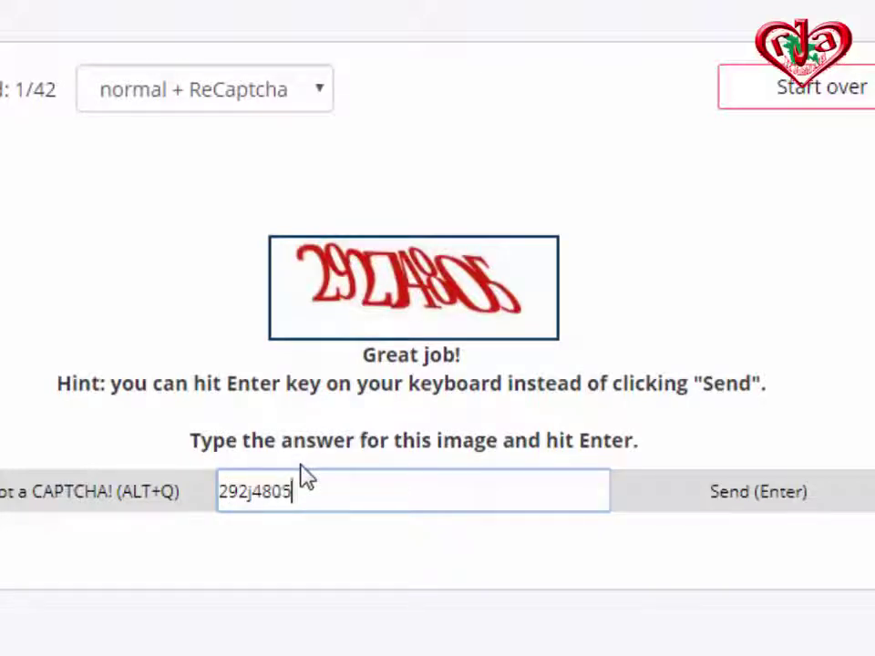
{"action": "key", "text": "Return"}
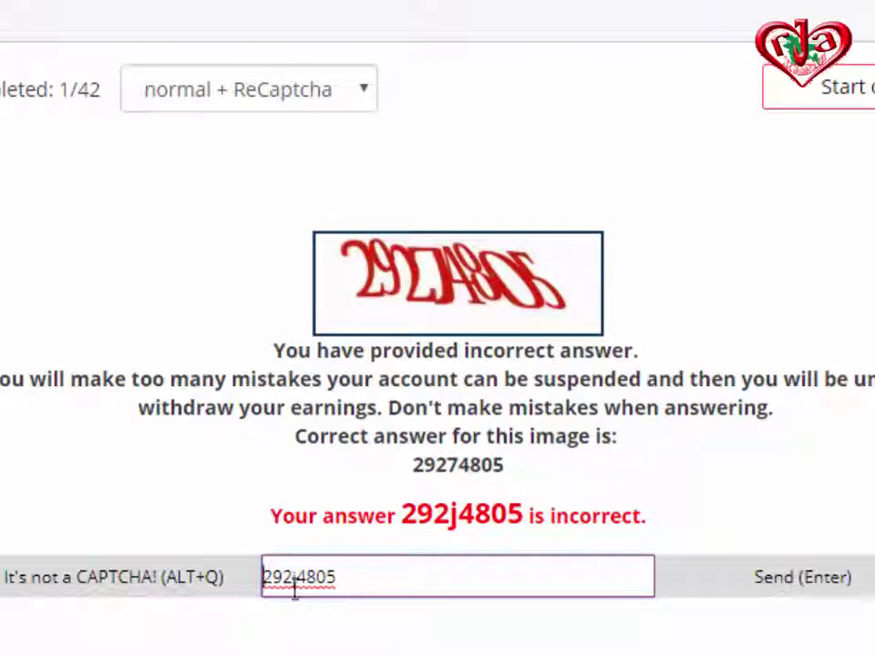
Correct the rejected answer by replacing the 'j' with 7, giving 29274805.
{"action": "left_click_drag", "start_coordinate": [296, 586], "coordinate": [302, 586]}
{"action": "type", "text": "7"}
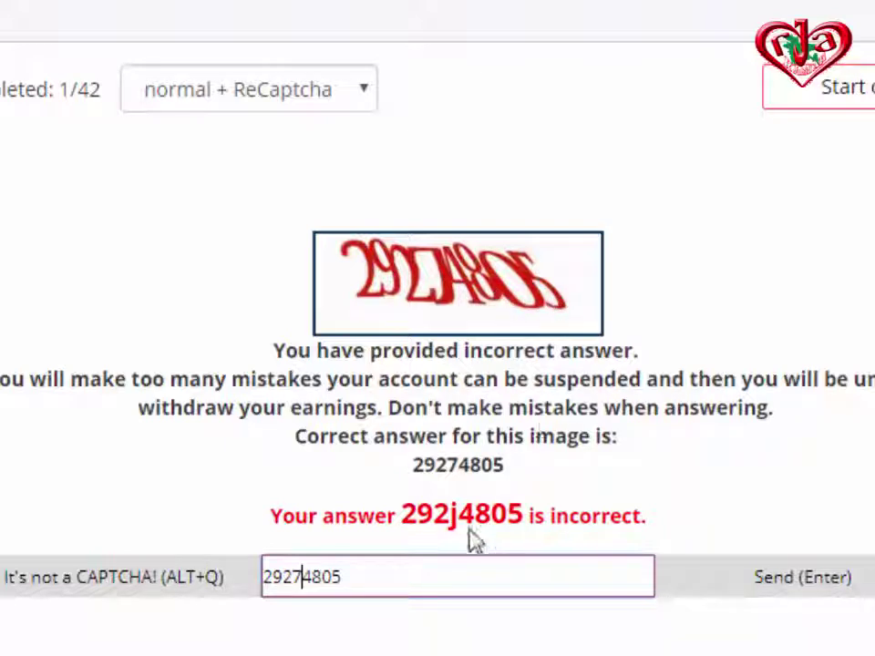
{"action": "left_click", "coordinate": [401, 575]}
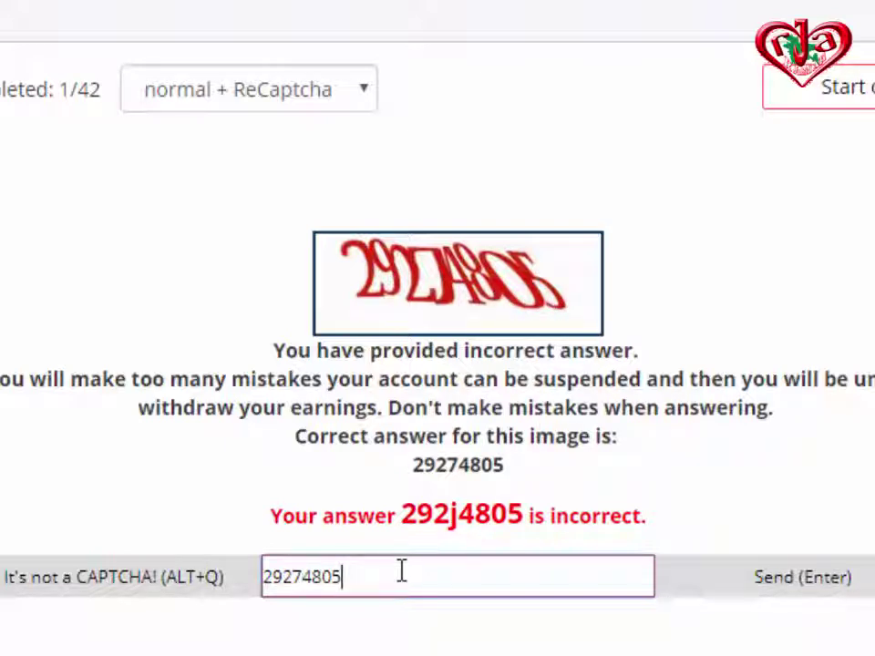
Submit the answers 29274805, 94yssm and 15725897, and start entering 5ngf7f.
{"action": "left_click", "coordinate": [799, 578]}
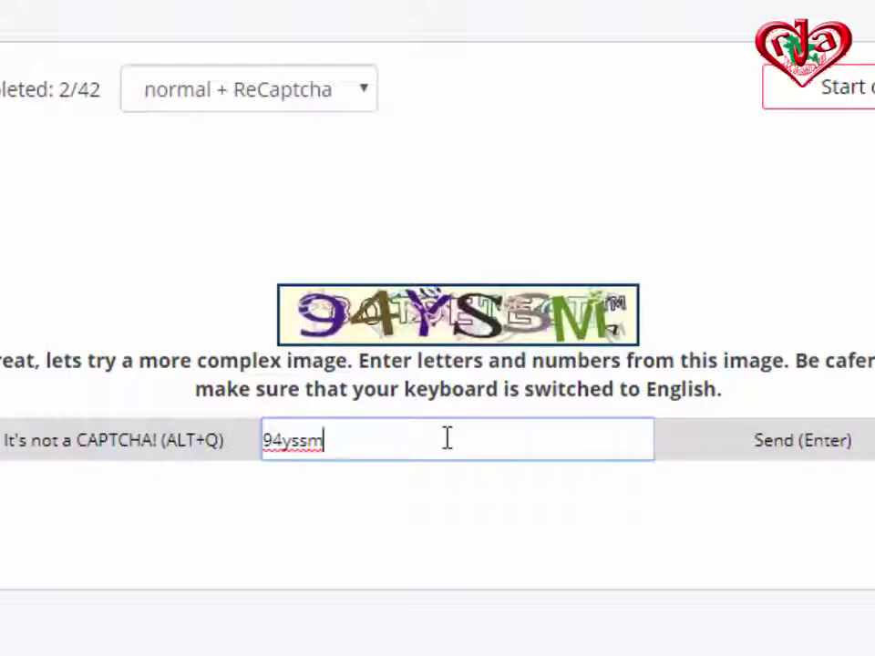
{"action": "key", "text": "Return"}
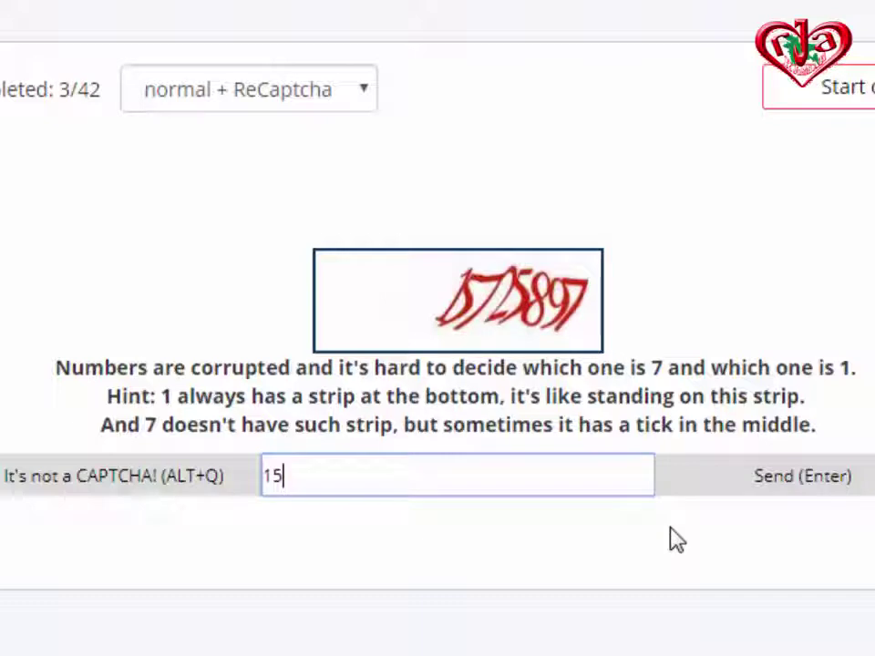
{"action": "type", "text": "2"}
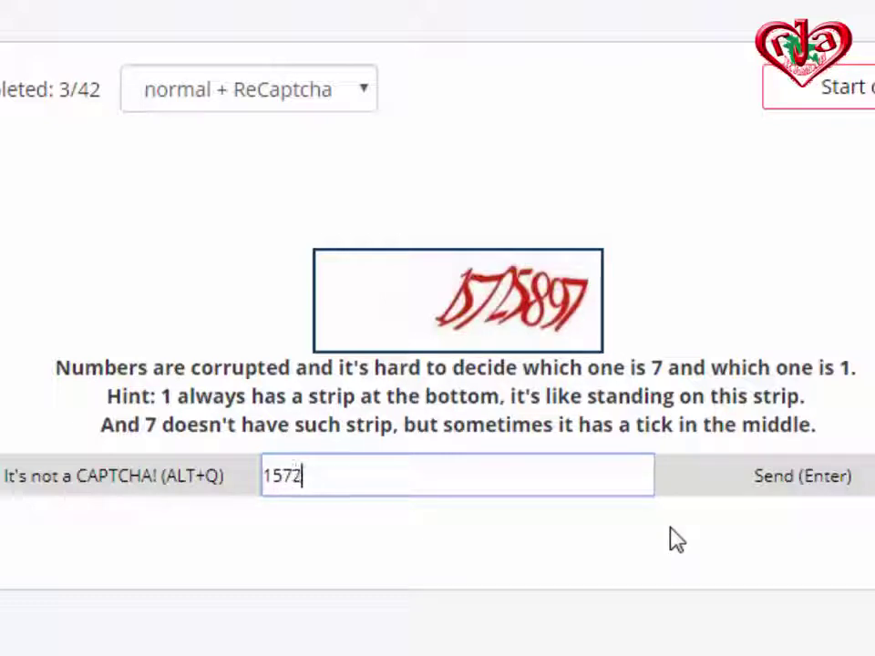
{"action": "type", "text": "5897"}
{"action": "key", "text": "Return"}
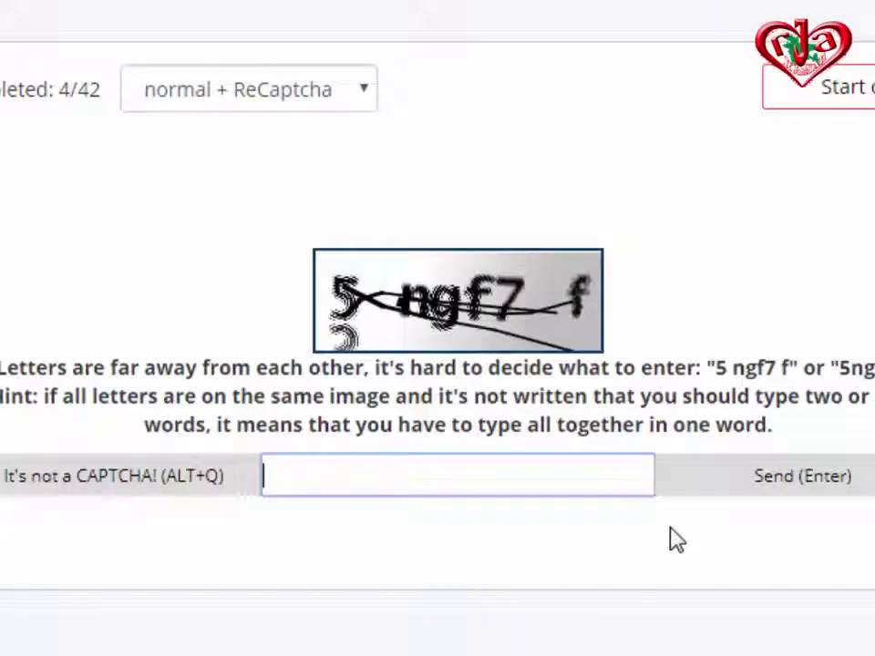
{"action": "type", "text": "5"}
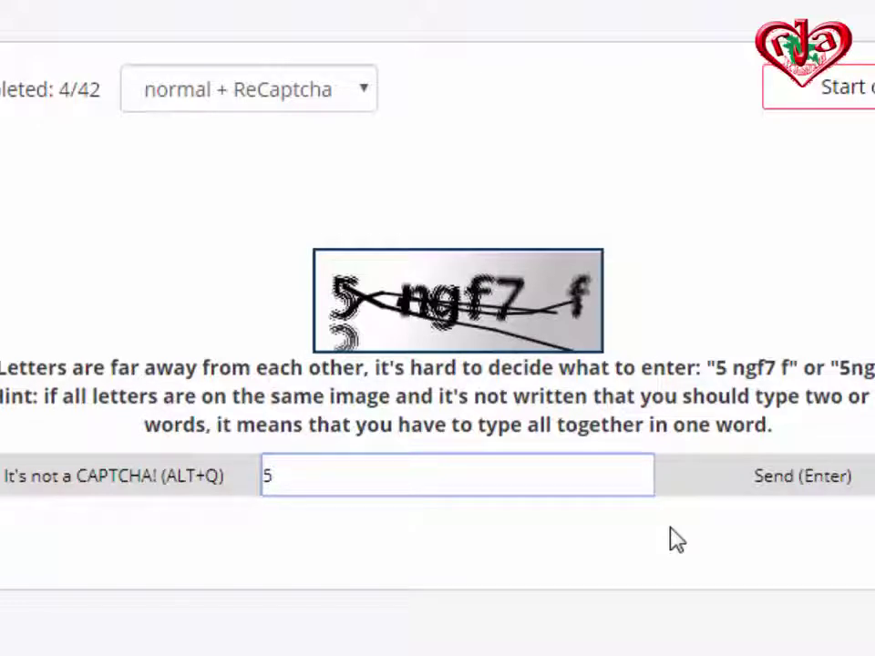
{"action": "type", "text": "gf"}
{"action": "type", "text": "7f"}
Submit the answers '5ngf7f' and 'sunset road'.
{"action": "key", "text": "Return"}
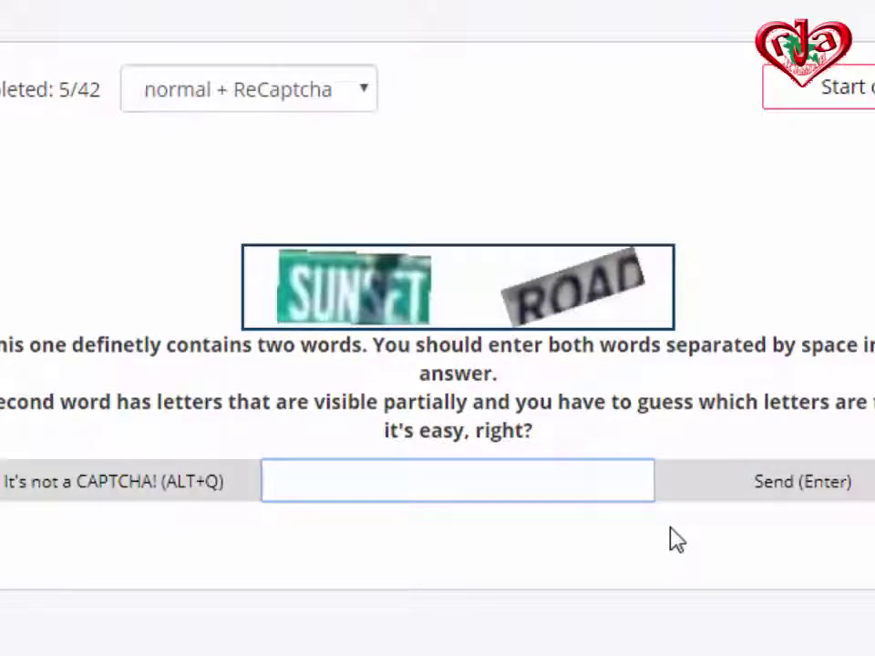
{"action": "type", "text": "sun"}
{"action": "type", "text": "set"}
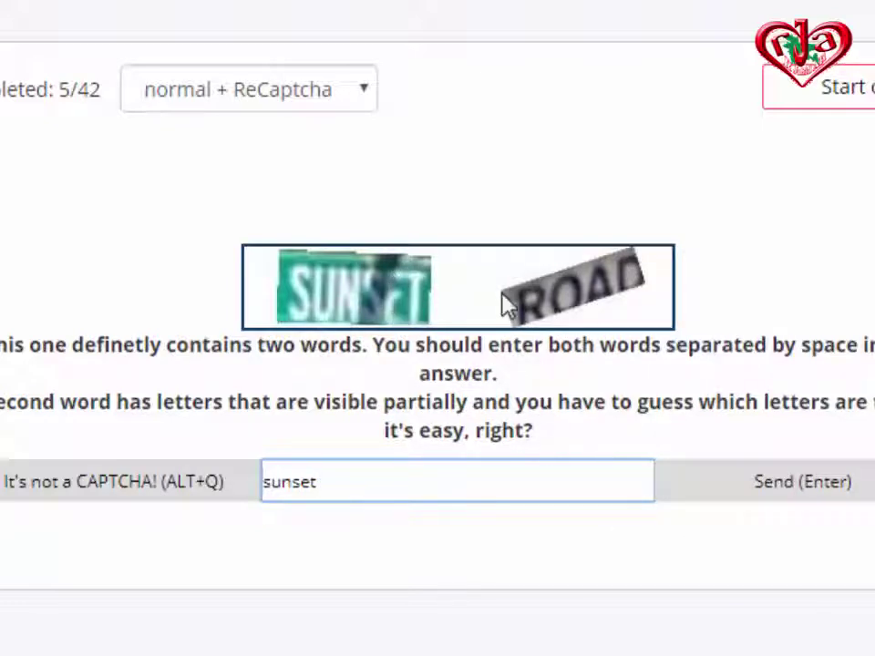
{"action": "type", "text": "r"}
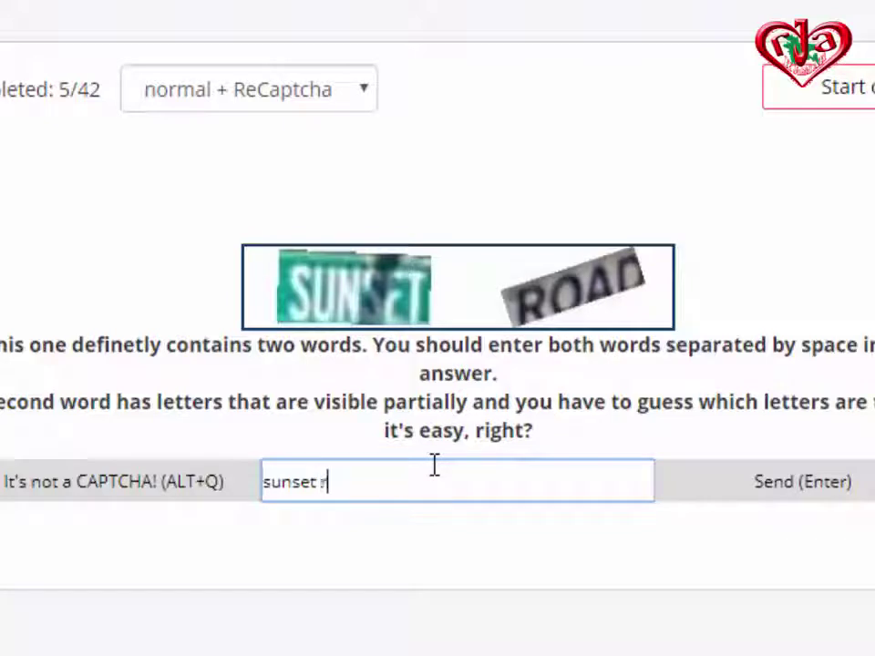
{"action": "type", "text": "oad"}
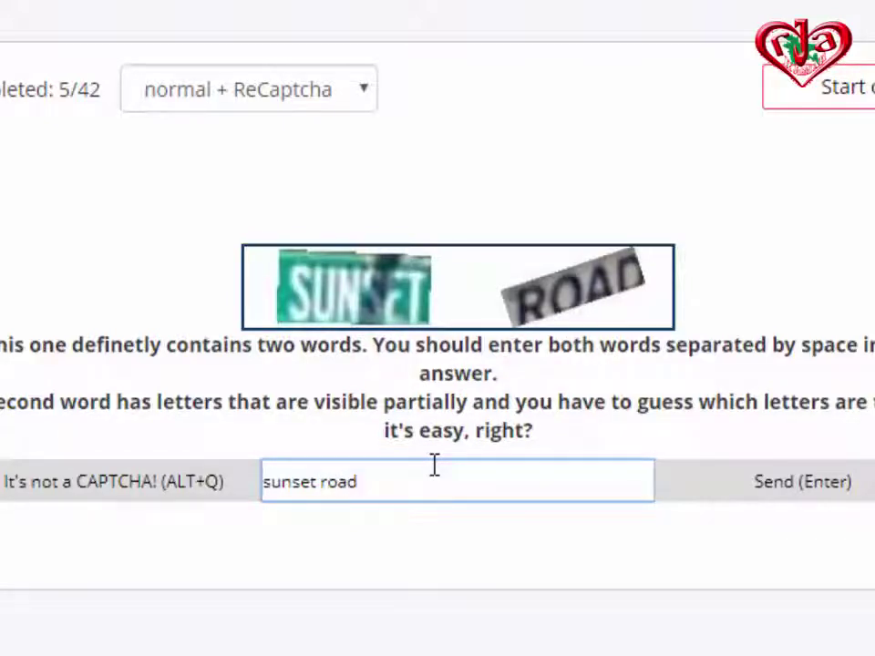
{"action": "key", "text": "Return"}
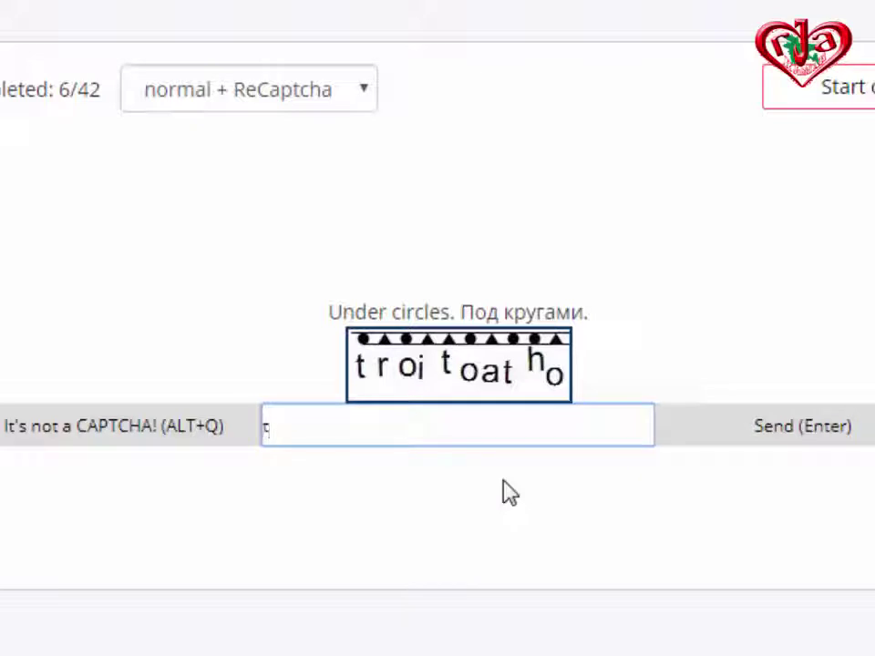
Submit 'tooth', then enter and submit the corrected case-sensitive two-word answer.
{"action": "type", "text": "o"}
{"action": "type", "text": "o"}
{"action": "type", "text": "th"}
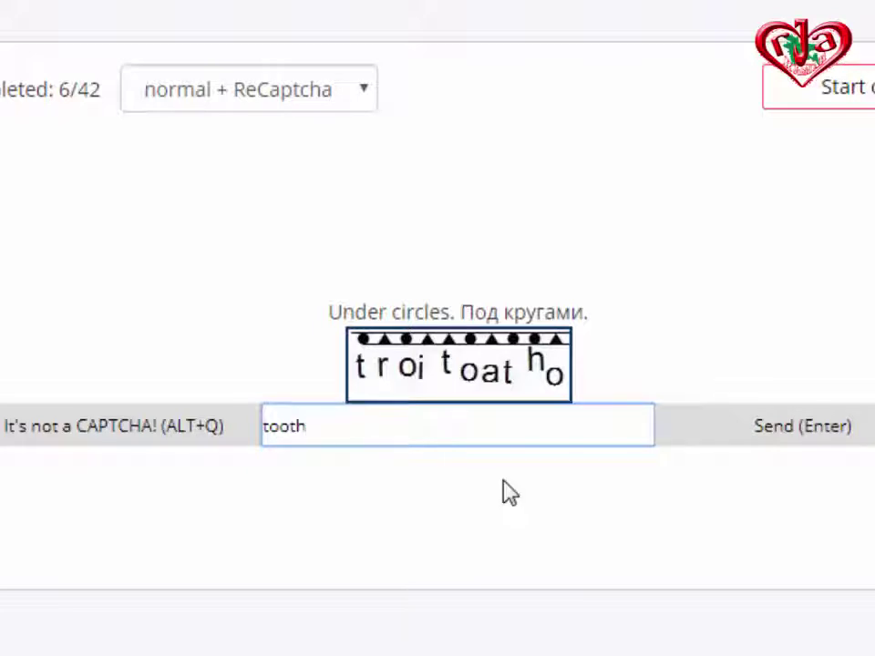
{"action": "key", "text": "Return"}
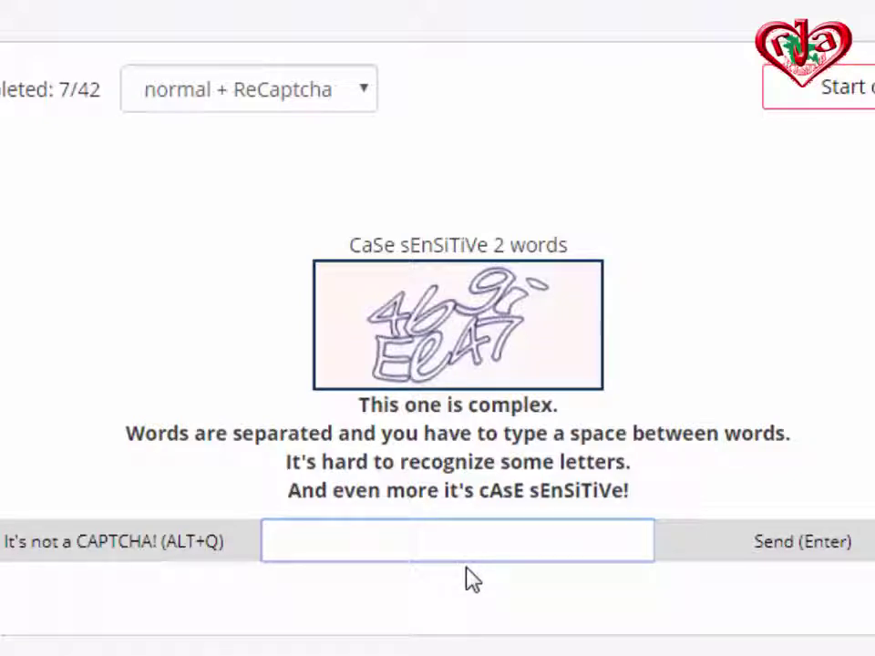
{"action": "type", "text": "4"}
{"action": "type", "text": "69i9"}
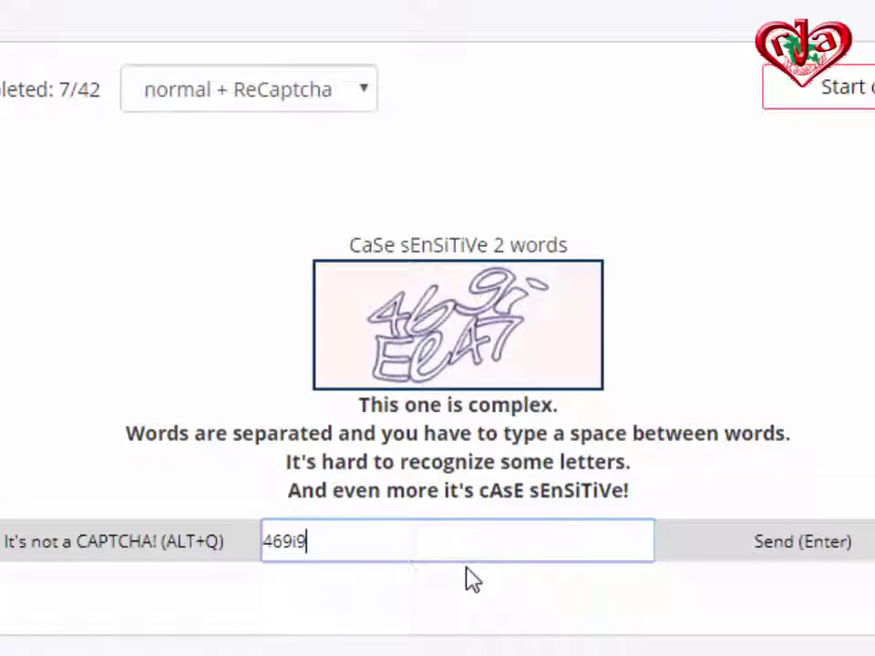
{"action": "key", "text": "BackSpace"}
{"action": "key", "text": "BackSpace"}
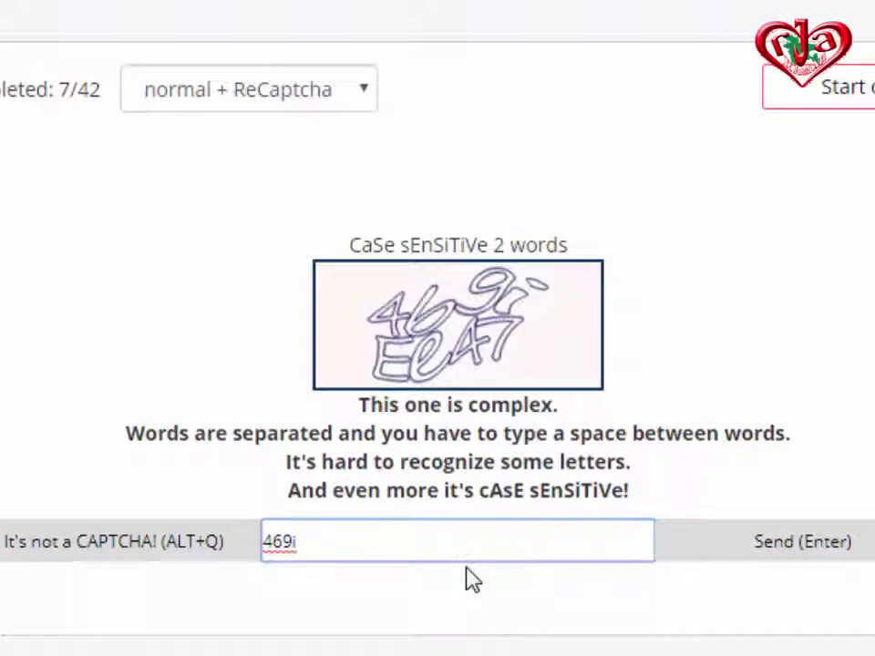
{"action": "type", "text": "ee47"}
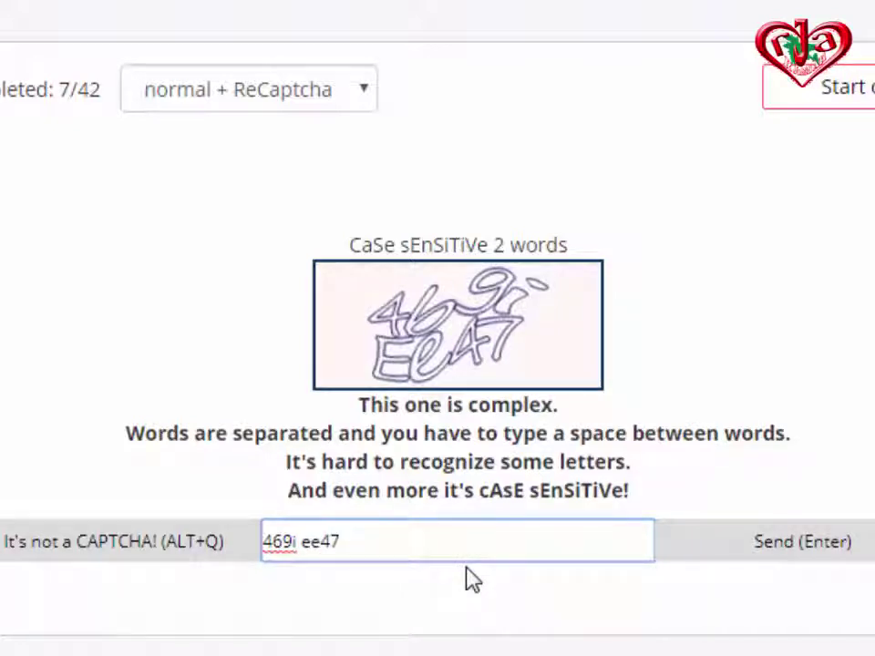
{"action": "key", "text": "Return"}
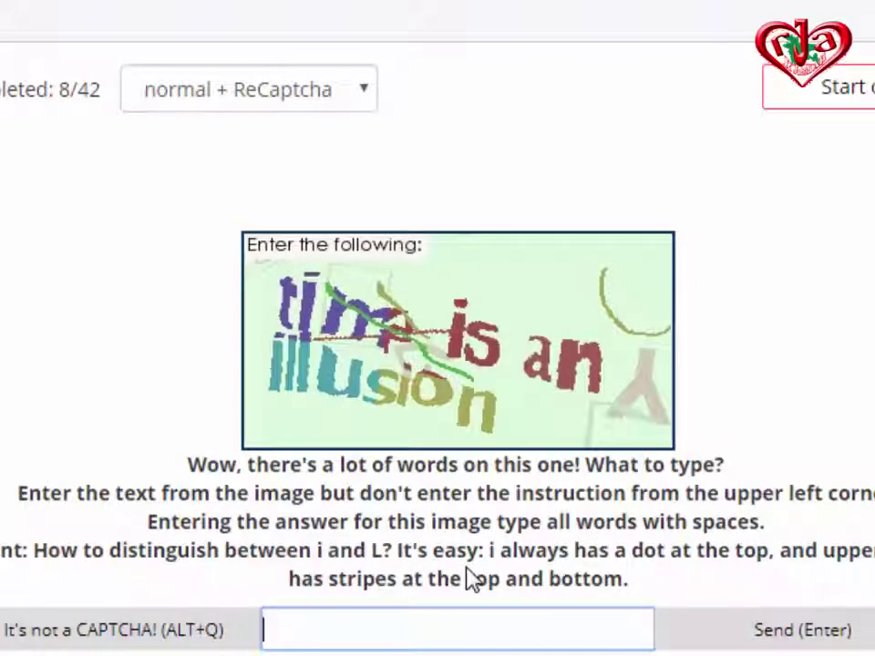
Enter 'time is an illusion' as the answer, fixing a typo, and submit it.
{"action": "type", "text": "tijm"}
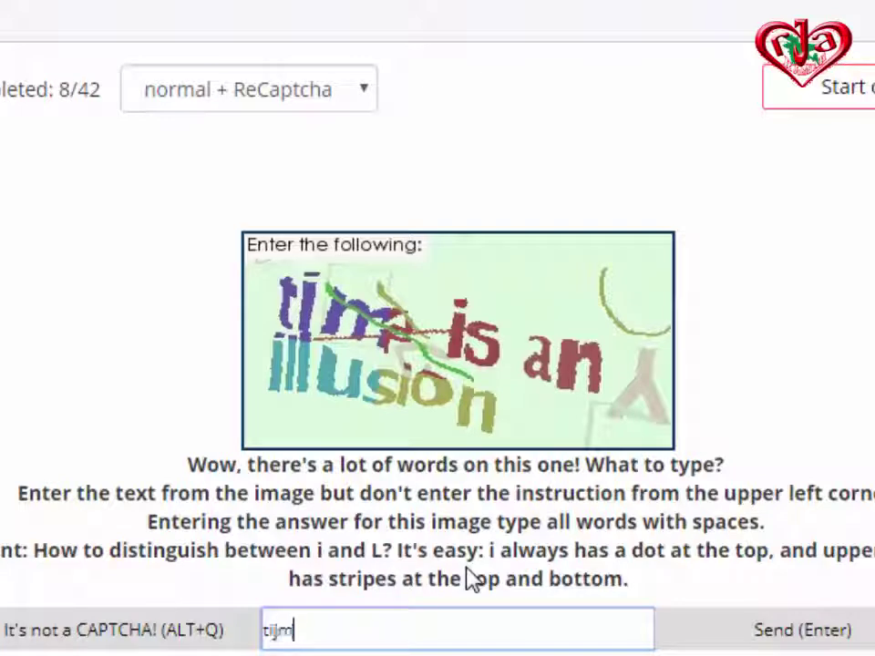
{"action": "key", "text": "BackSpace"}
{"action": "key", "text": "BackSpace"}
{"action": "type", "text": "me "}
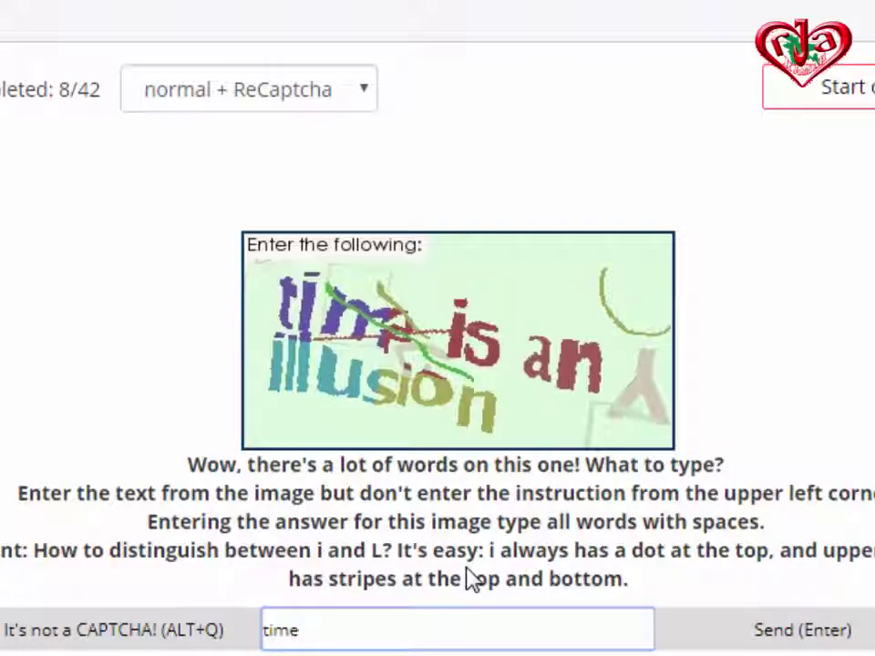
{"action": "type", "text": "is an i"}
{"action": "type", "text": "llu"}
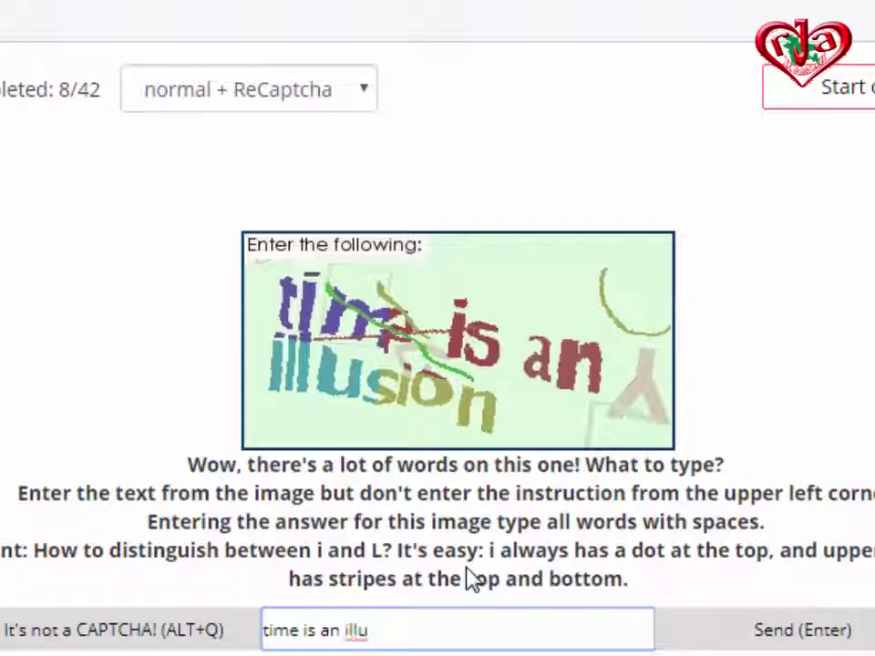
{"action": "type", "text": "s"}
{"action": "type", "text": "ion"}
{"action": "key", "text": "Return"}
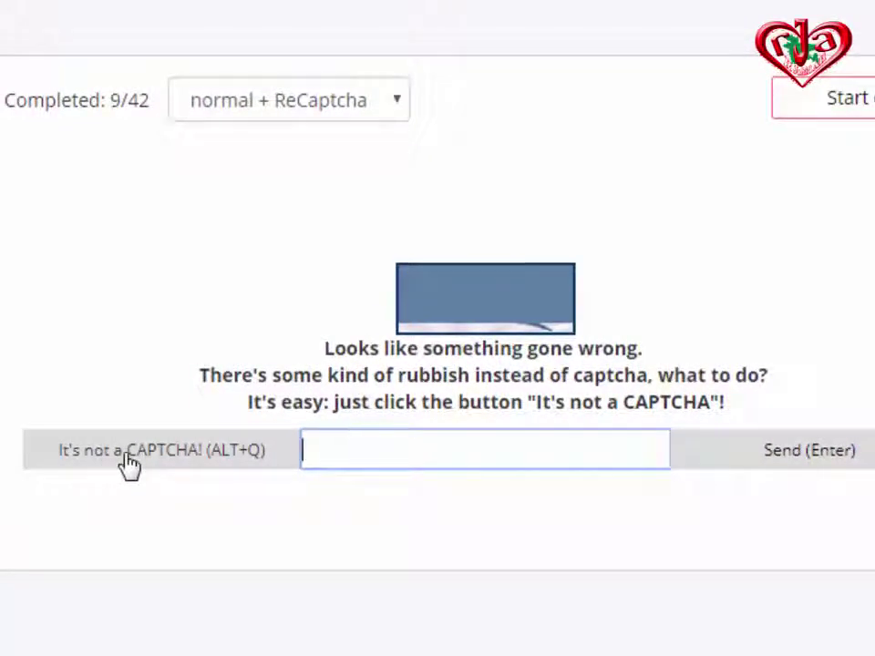
Flag the broken image as not a captcha, then submit 'nvwecjt3' and 'qjuhb'.
{"action": "left_click", "coordinate": [169, 464]}
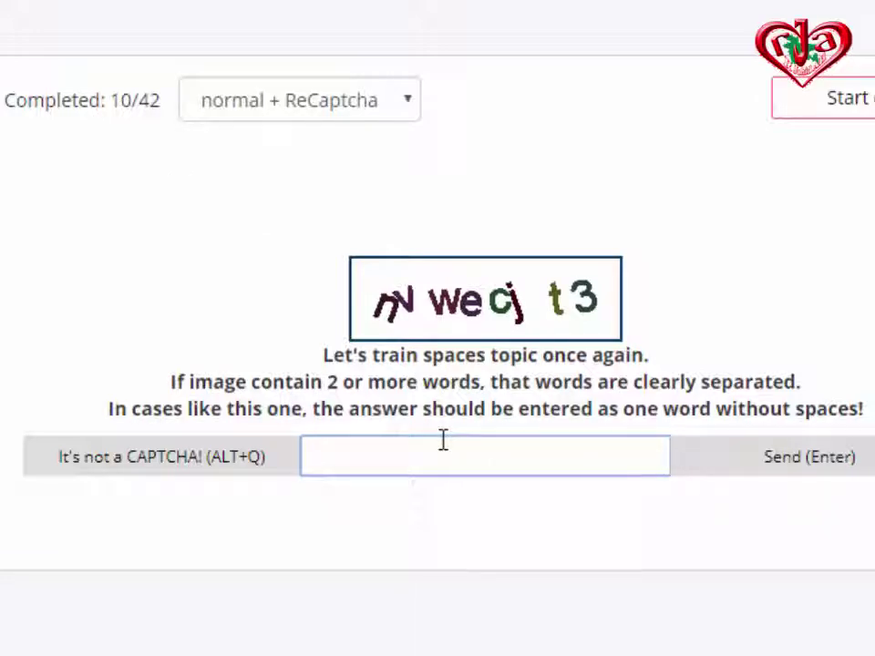
{"action": "type", "text": "nvw"}
{"action": "type", "text": "ec"}
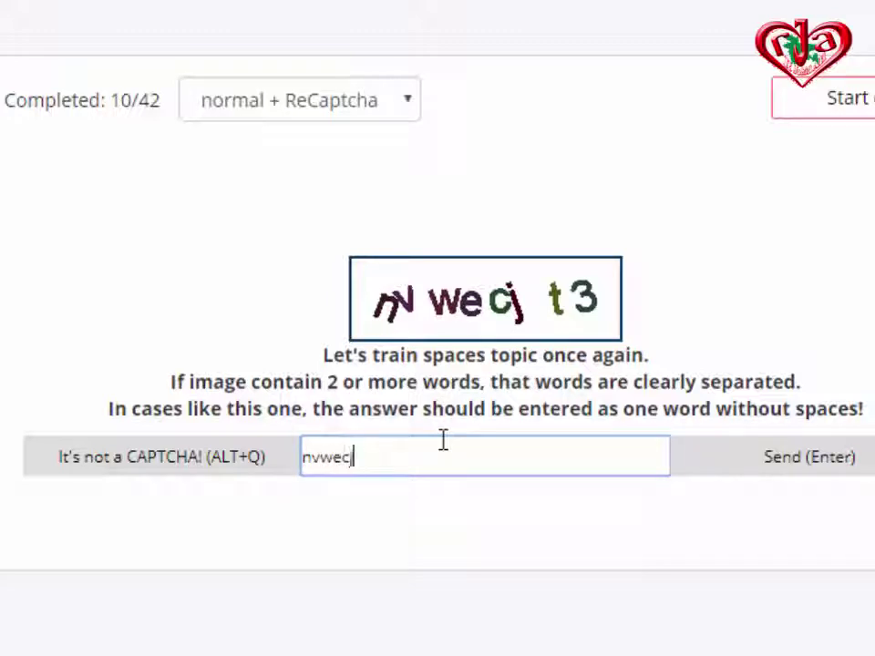
{"action": "type", "text": "jt3"}
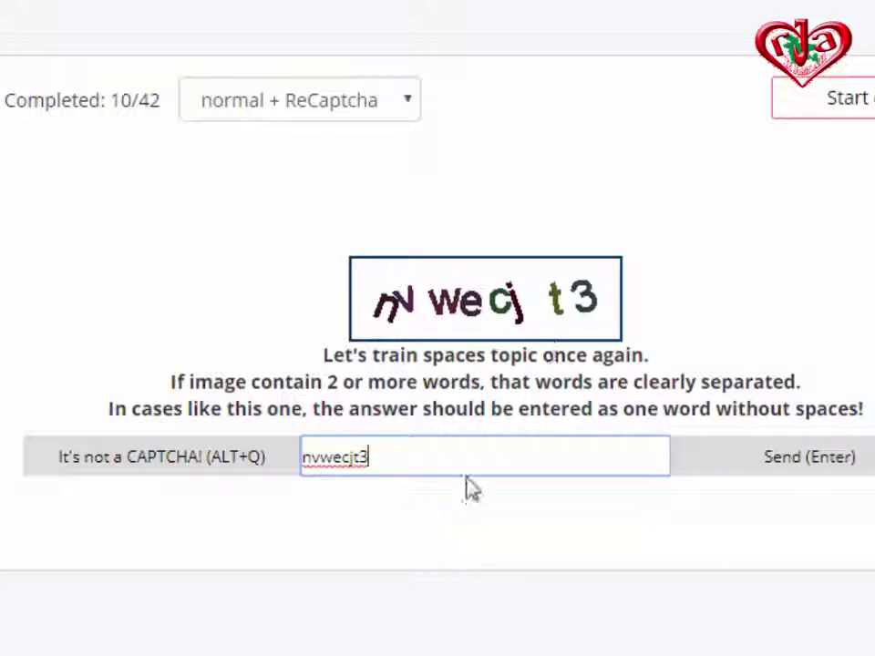
{"action": "key", "text": "Return"}
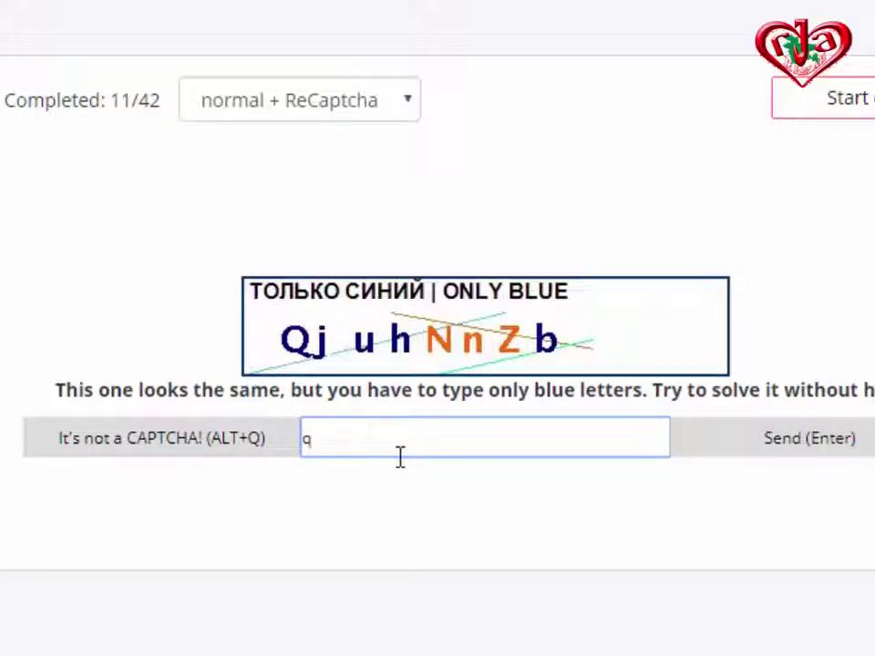
{"action": "type", "text": "juh"}
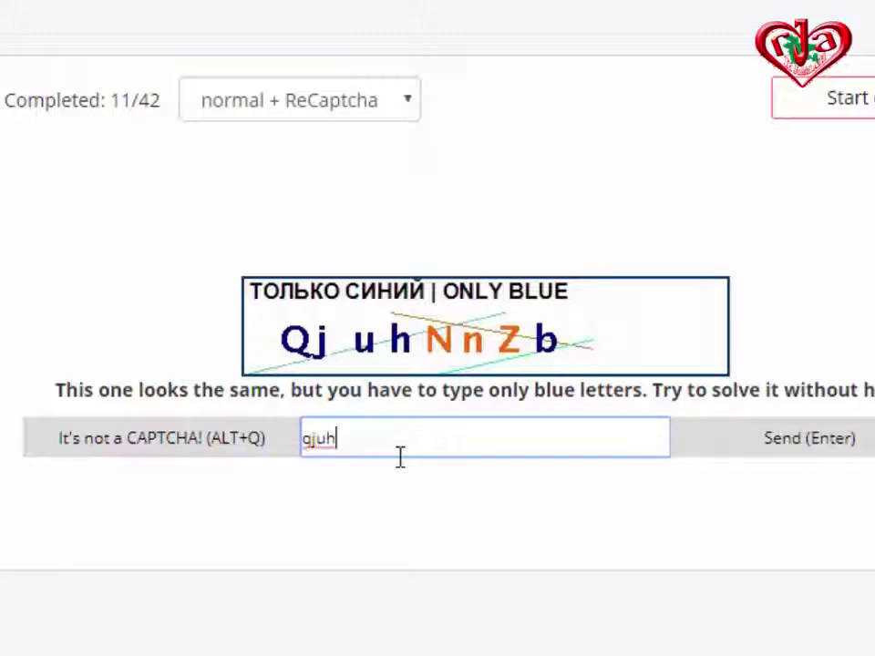
{"action": "type", "text": "b"}
{"action": "key", "text": "Return"}
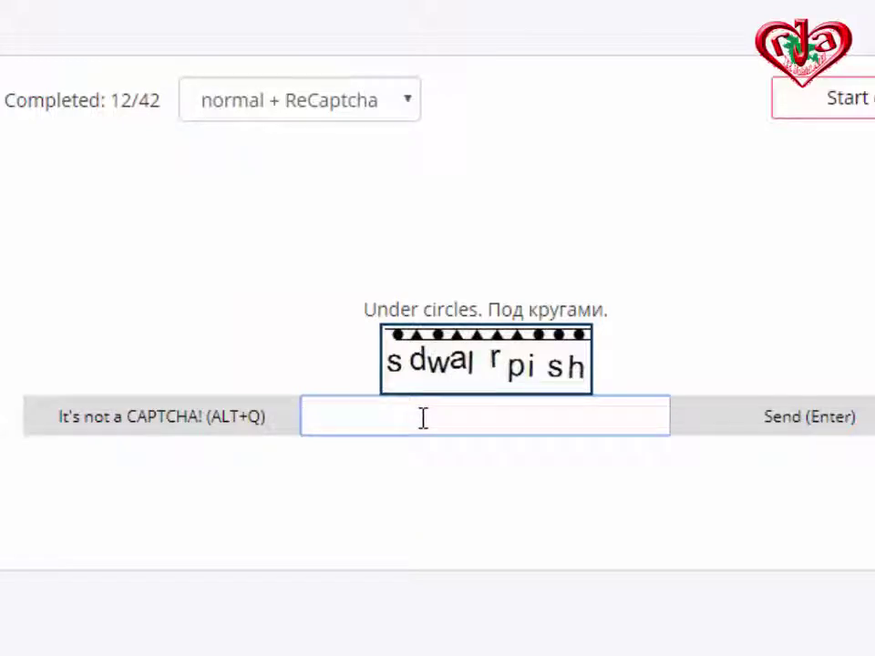
Submit 'swaish' for the under-circles captcha, then correct it to 'swish' and resend.
{"action": "type", "text": "sw"}
{"action": "type", "text": "a"}
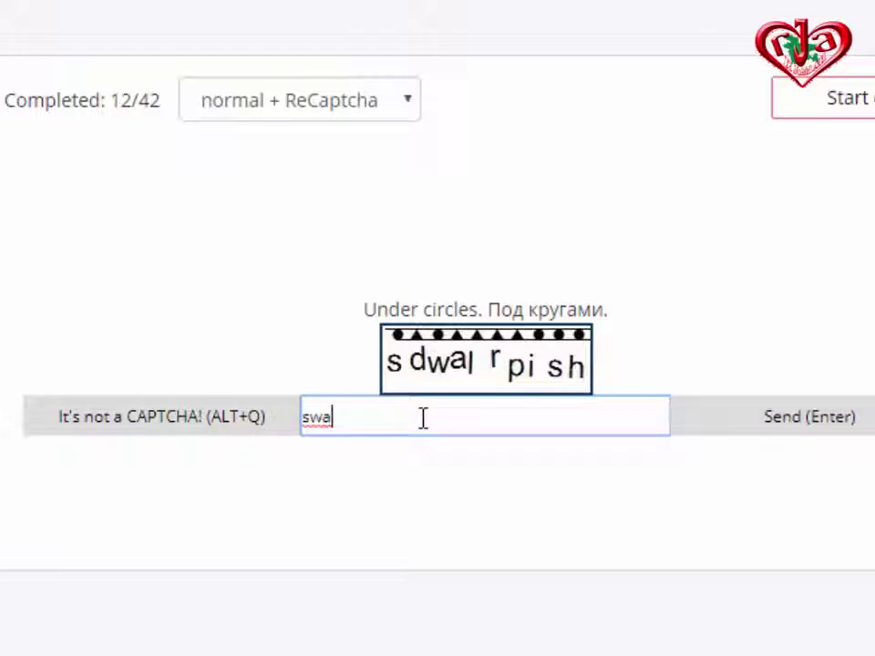
{"action": "type", "text": "is"}
{"action": "type", "text": "h"}
{"action": "key", "text": "Return"}
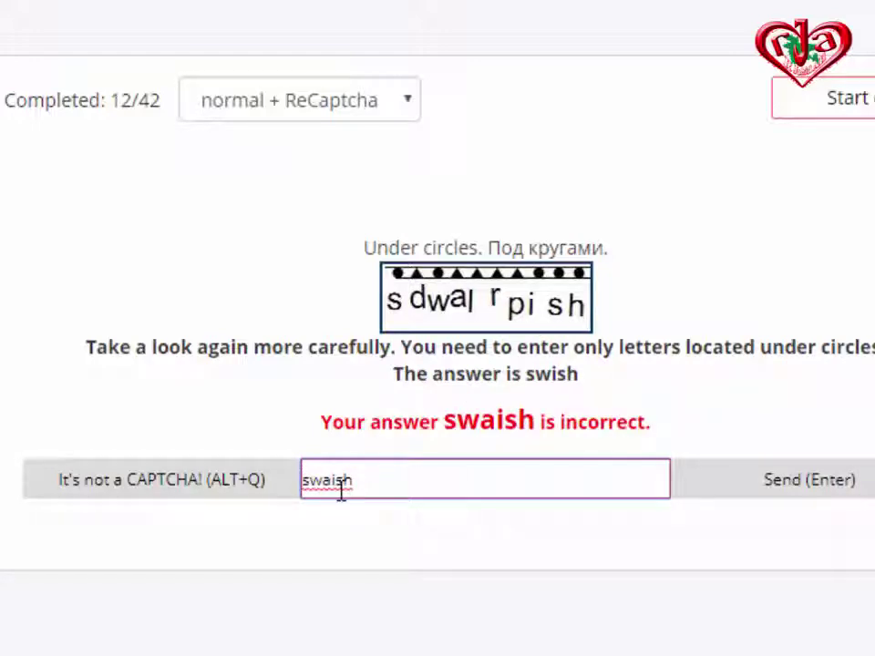
{"action": "left_click_drag", "start_coordinate": [330, 479], "coordinate": [321, 479]}
{"action": "key", "text": "BackSpace"}
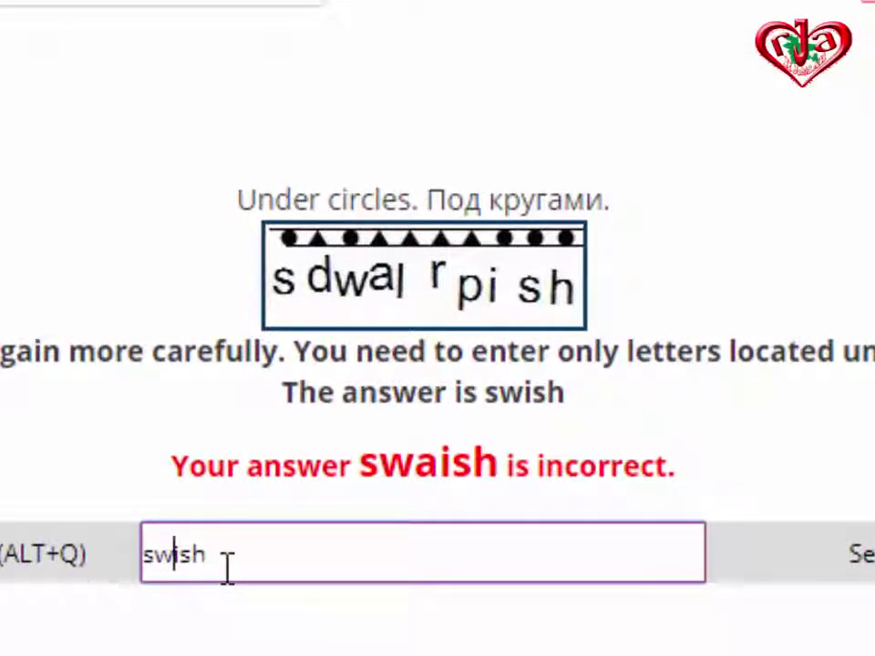
{"action": "left_click", "coordinate": [229, 563]}
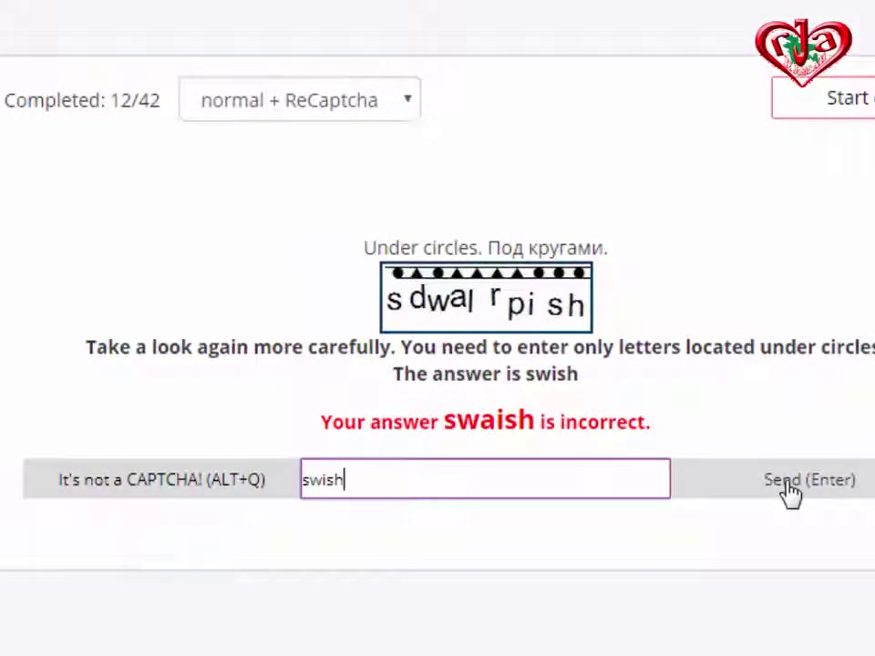
{"action": "left_click", "coordinate": [790, 494]}
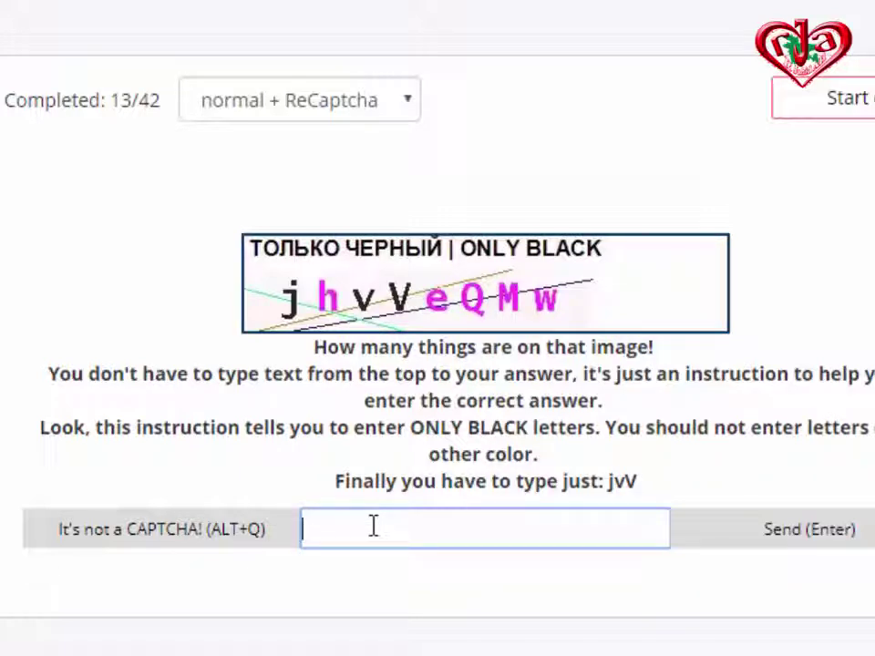
Submit 'jvV' for the only-black-letters captcha.
{"action": "type", "text": "jv"}
{"action": "type", "text": "vV"}
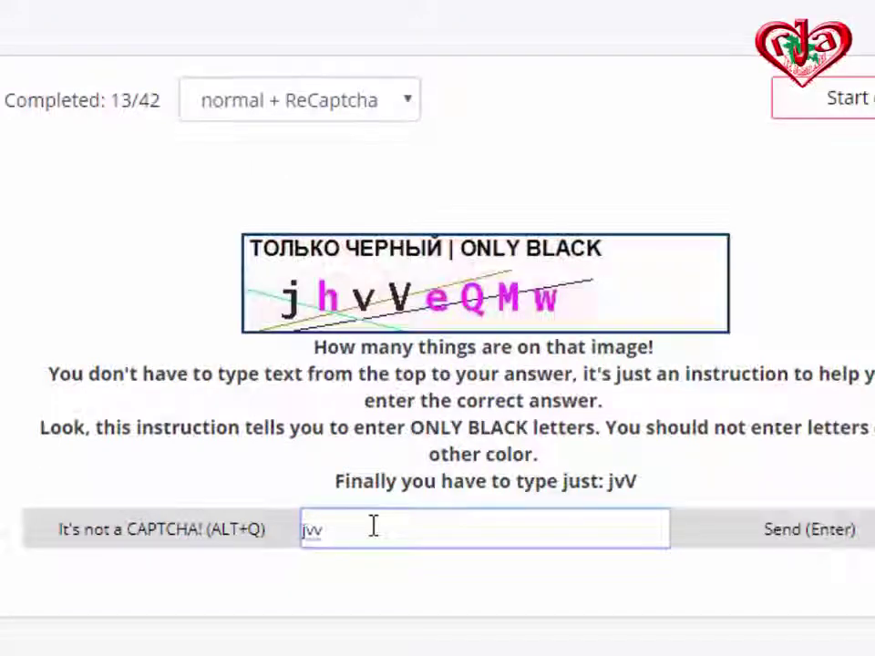
{"action": "key", "text": "Return"}
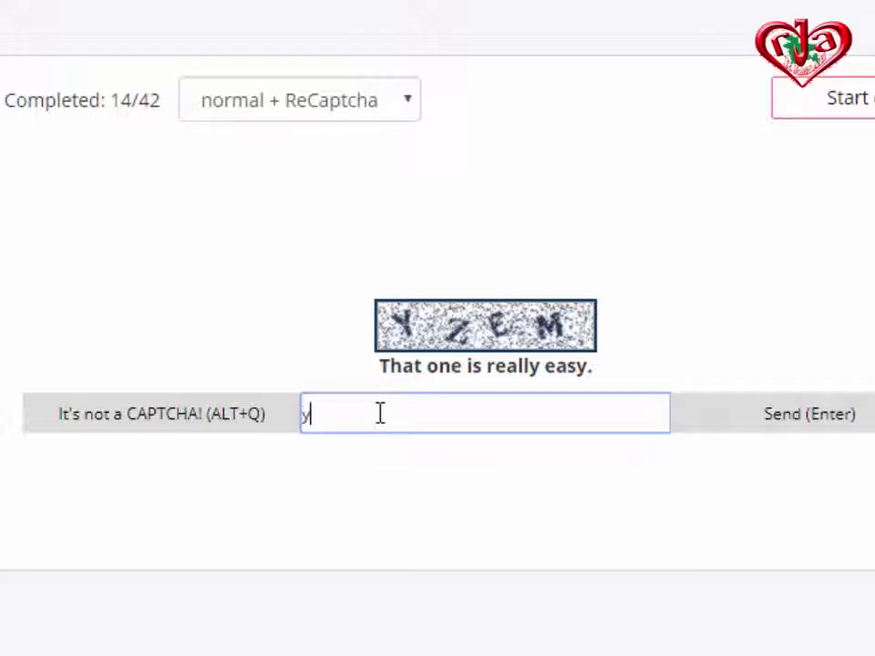
Complete and submit 'yzem' for the noisy captcha.
{"action": "type", "text": "z"}
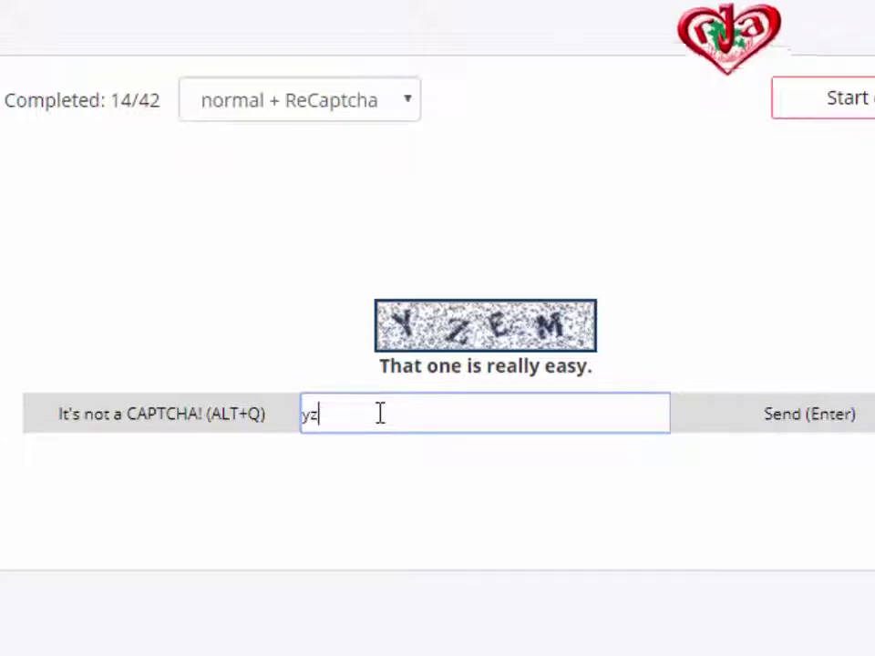
{"action": "type", "text": "em"}
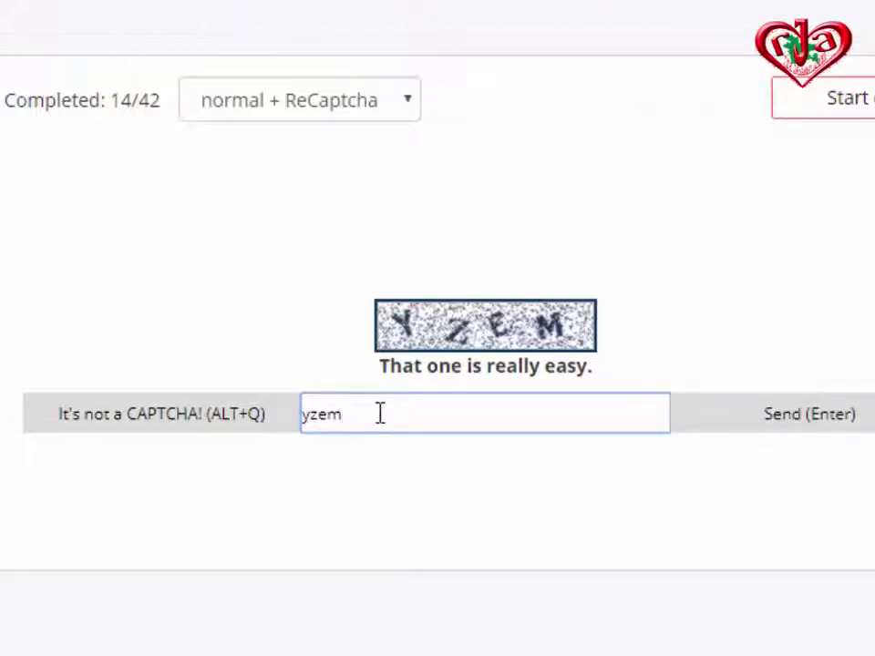
{"action": "key", "text": "Return"}
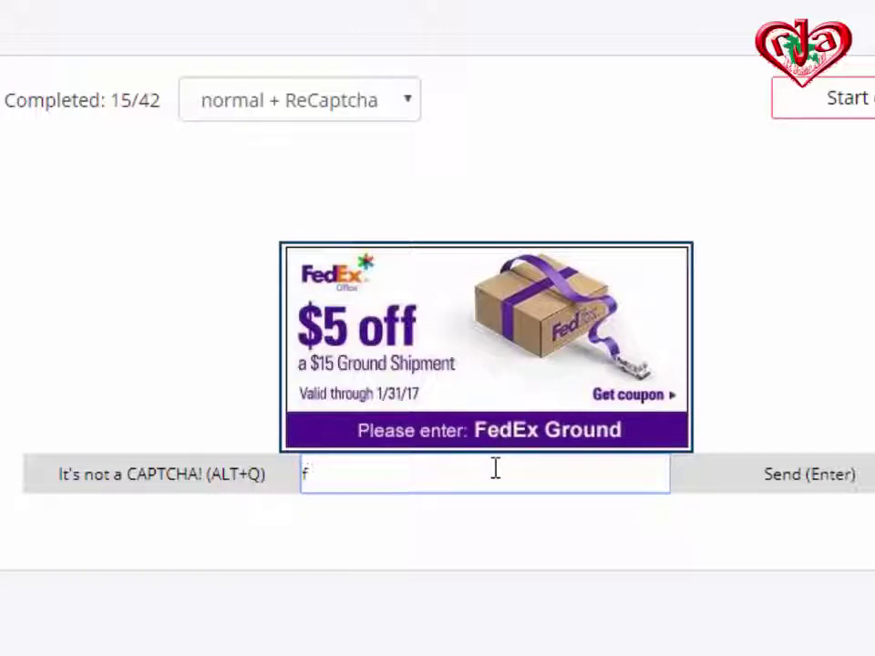
Complete and submit 'fedex ground' for the FedEx advert captcha.
{"action": "type", "text": "edex"}
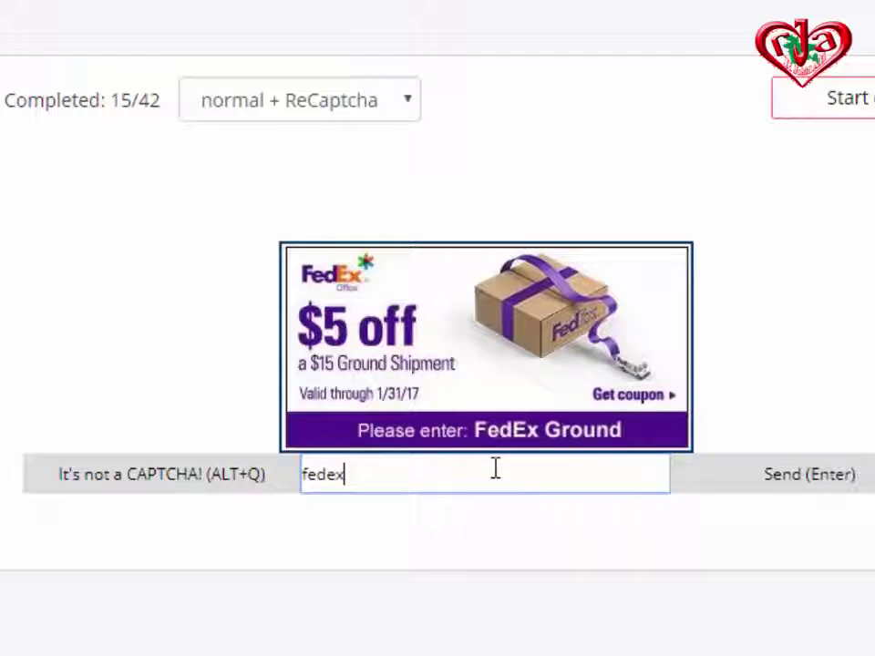
{"action": "type", "text": " g"}
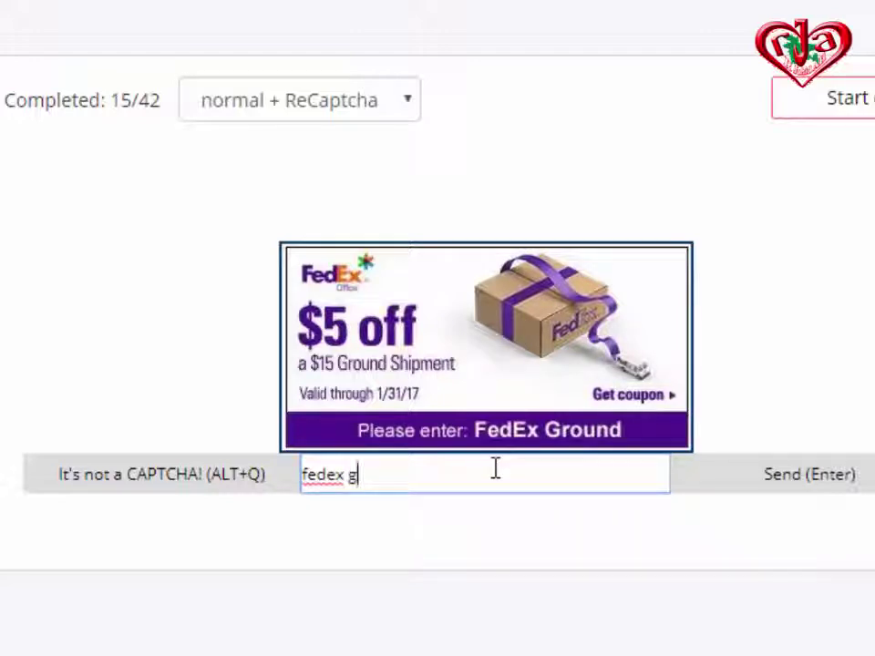
{"action": "type", "text": "round"}
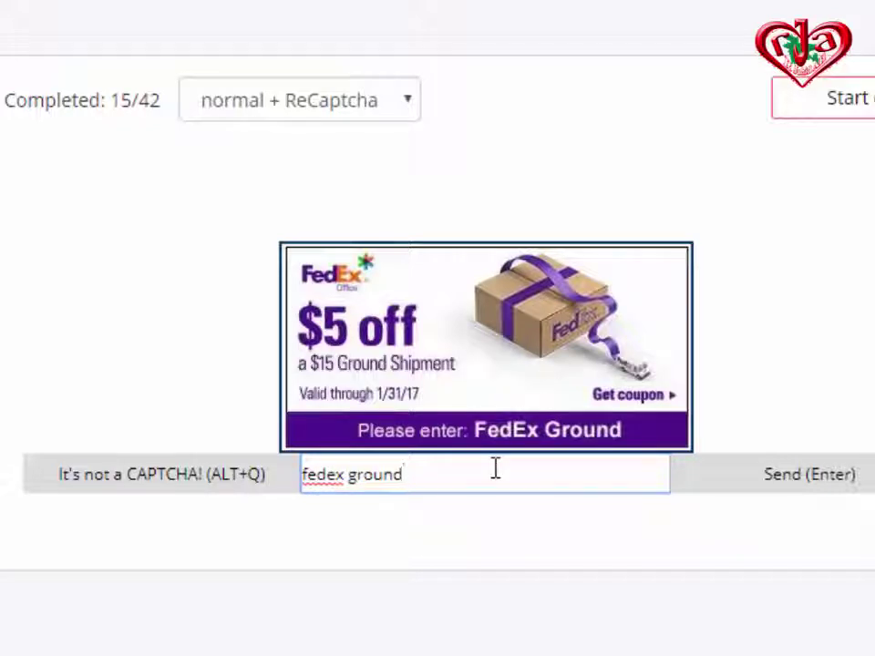
{"action": "key", "text": "Return"}
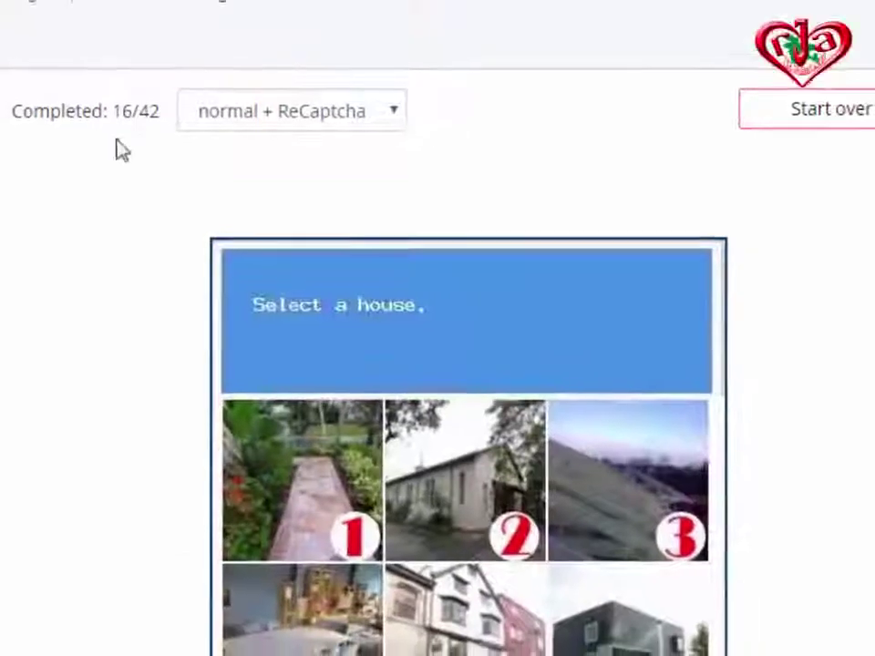
Enter the house tile numbers 2569 in the answer field.
{"action": "scroll", "coordinate": [447, 565], "scroll_direction": "down", "scroll_amount": 3}
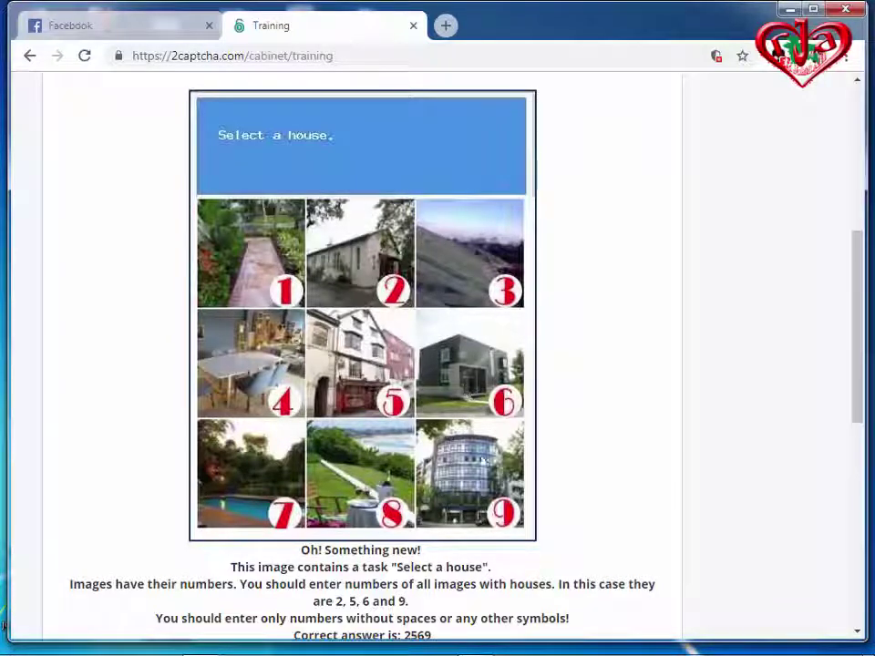
{"action": "scroll", "coordinate": [293, 578], "scroll_direction": "down", "scroll_amount": 2}
{"action": "left_click", "coordinate": [294, 494]}
{"action": "type", "text": "25"}
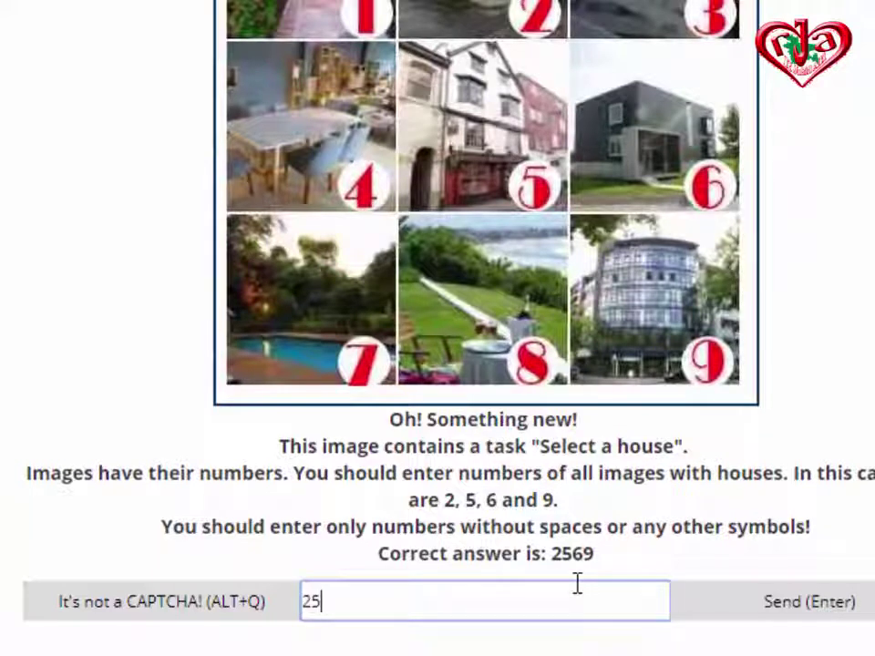
{"action": "type", "text": "69"}
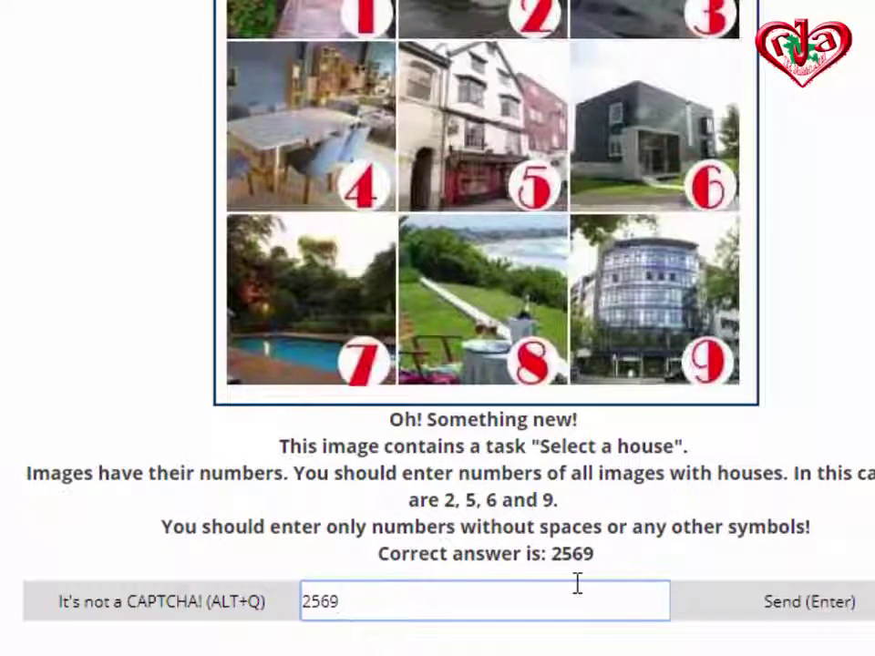
{"action": "scroll", "coordinate": [605, 361], "scroll_direction": "up", "scroll_amount": 3}
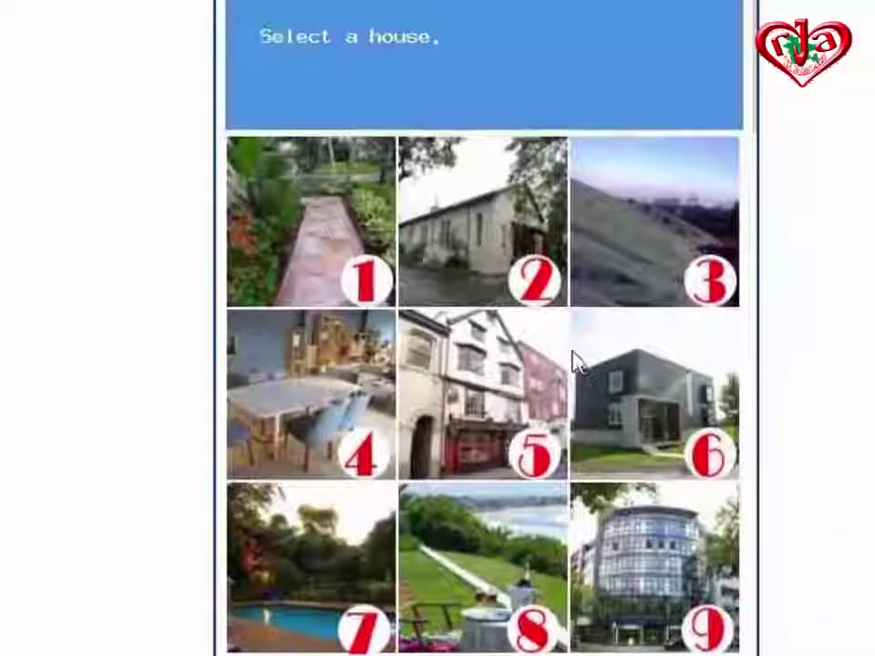
{"action": "scroll", "coordinate": [588, 401], "scroll_direction": "down", "scroll_amount": 2}
{"action": "scroll", "coordinate": [605, 428], "scroll_direction": "down", "scroll_amount": 2}
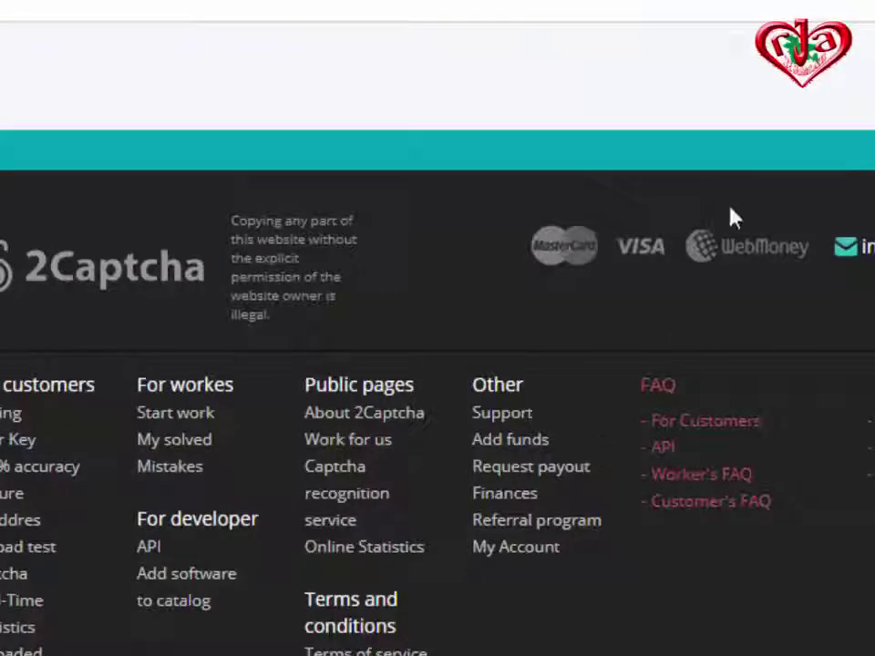
{"action": "scroll", "coordinate": [733, 215], "scroll_direction": "up", "scroll_amount": 10}
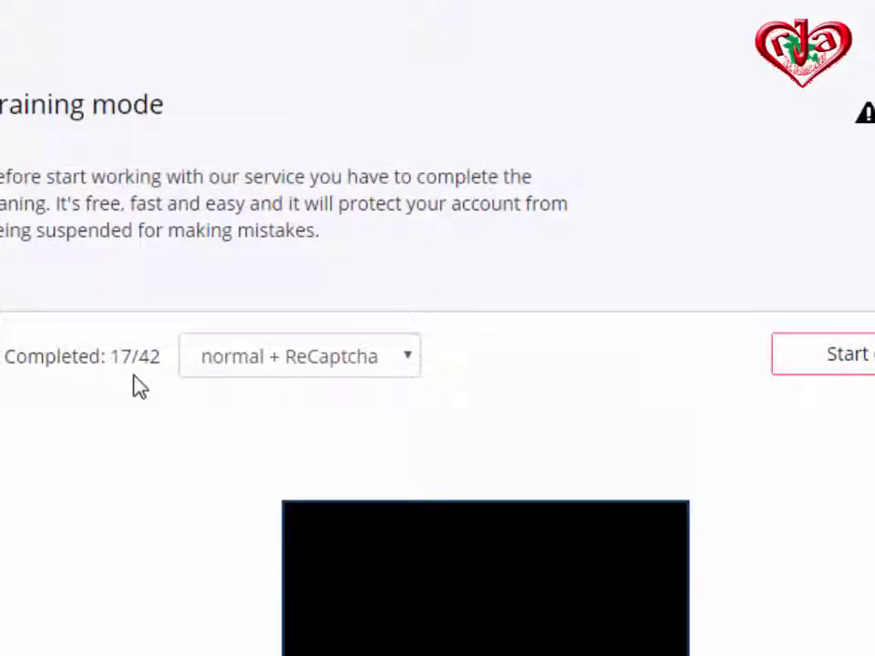
Complete and submit 'give and take' for the Give and Take captcha.
{"action": "scroll", "coordinate": [717, 412], "scroll_direction": "down", "scroll_amount": 2}
{"action": "type", "text": "give and t"}
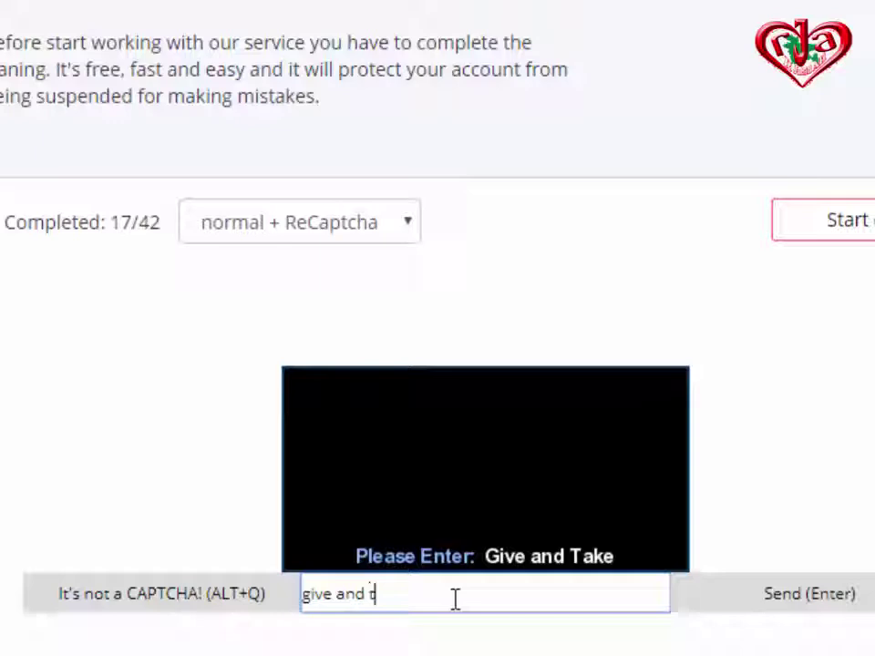
{"action": "type", "text": "ake"}
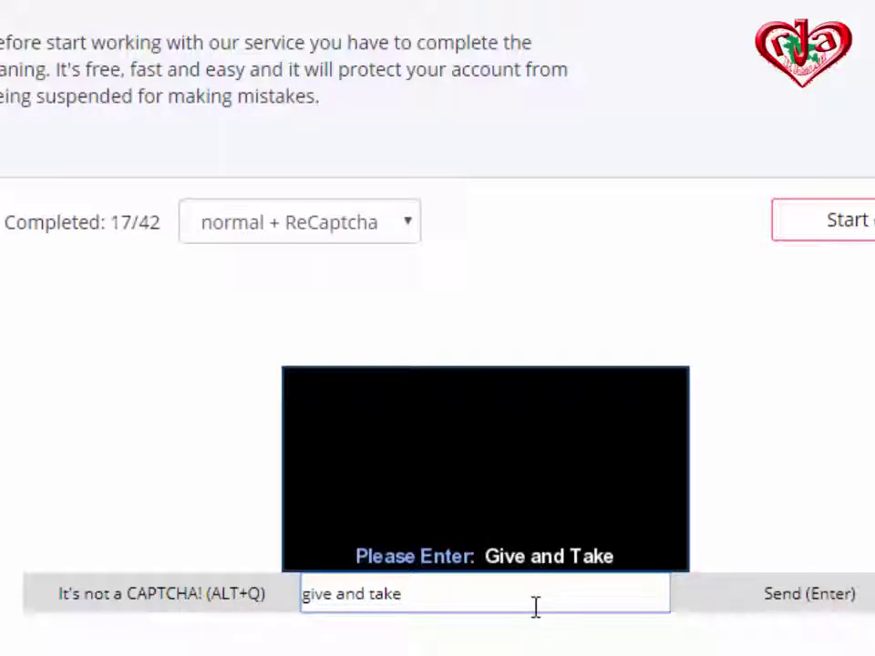
{"action": "key", "text": "Return"}
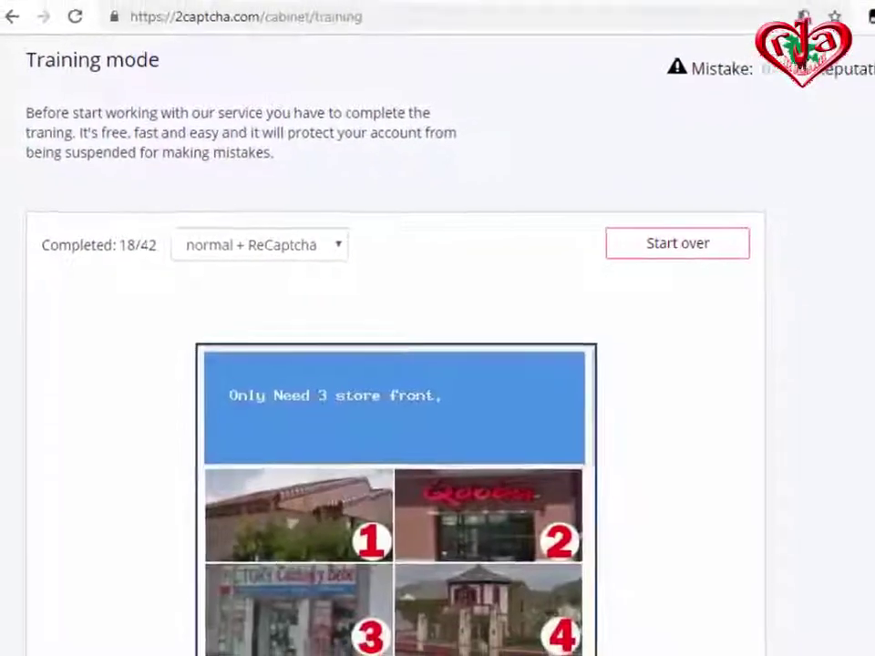
Answer the store-front captcha with 2368, bringing the counter to 19/42.
{"action": "scroll", "coordinate": [344, 448], "scroll_direction": "down", "scroll_amount": 1}
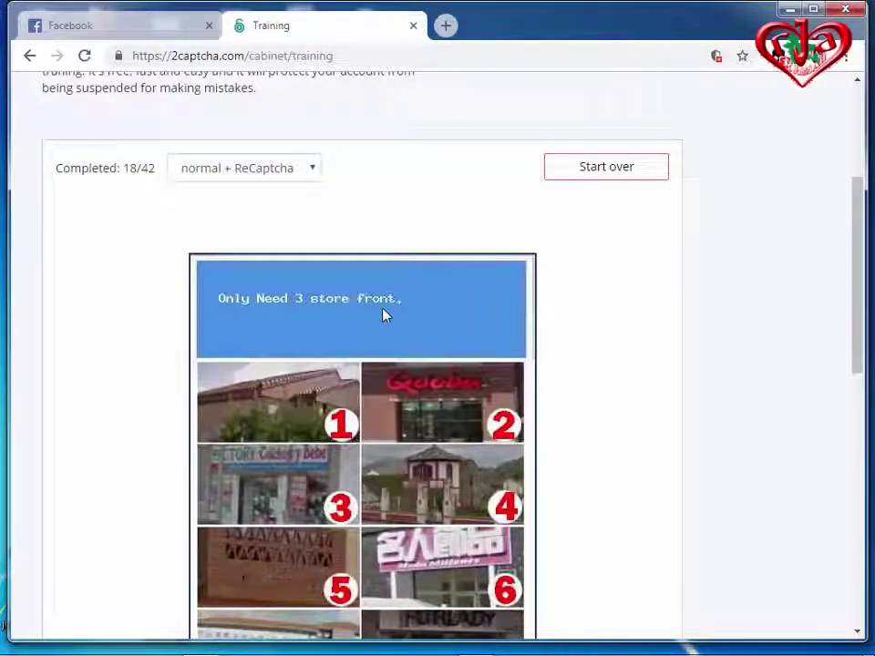
{"action": "scroll", "coordinate": [384, 313], "scroll_direction": "down", "scroll_amount": 2}
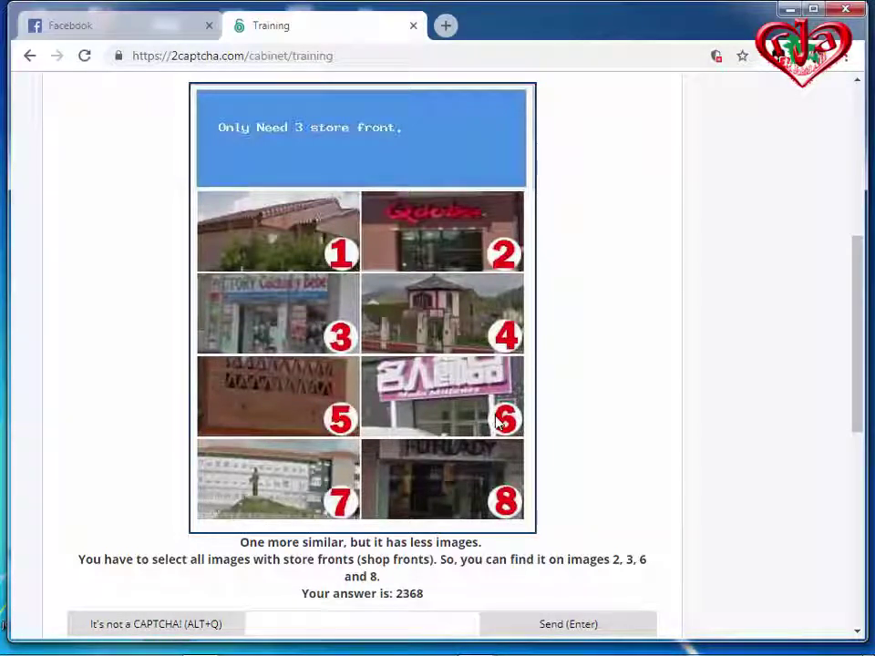
{"action": "scroll", "coordinate": [478, 493], "scroll_direction": "down", "scroll_amount": 2}
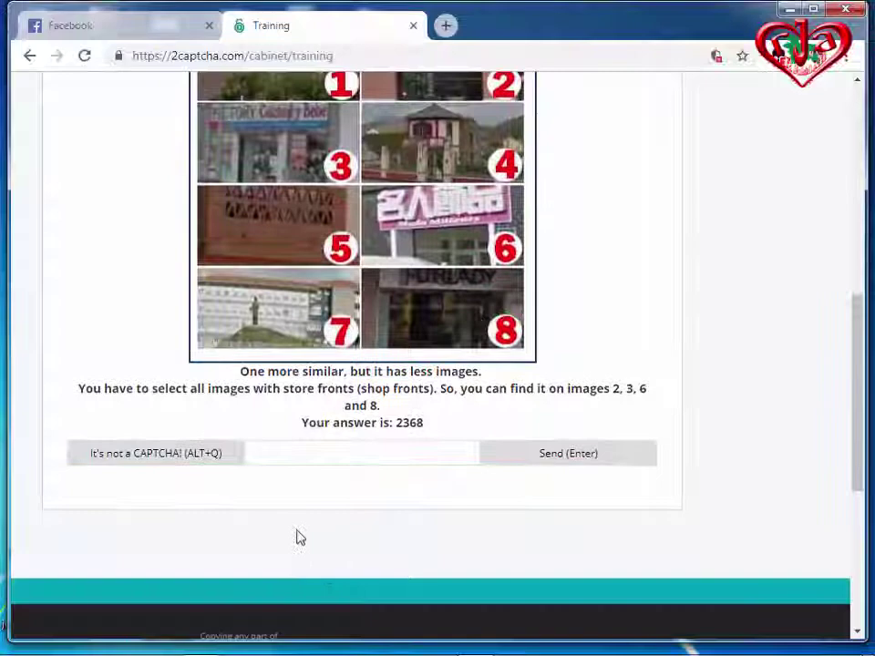
{"action": "left_click", "coordinate": [309, 455]}
{"action": "scroll", "coordinate": [309, 455], "scroll_direction": "up", "scroll_amount": 1}
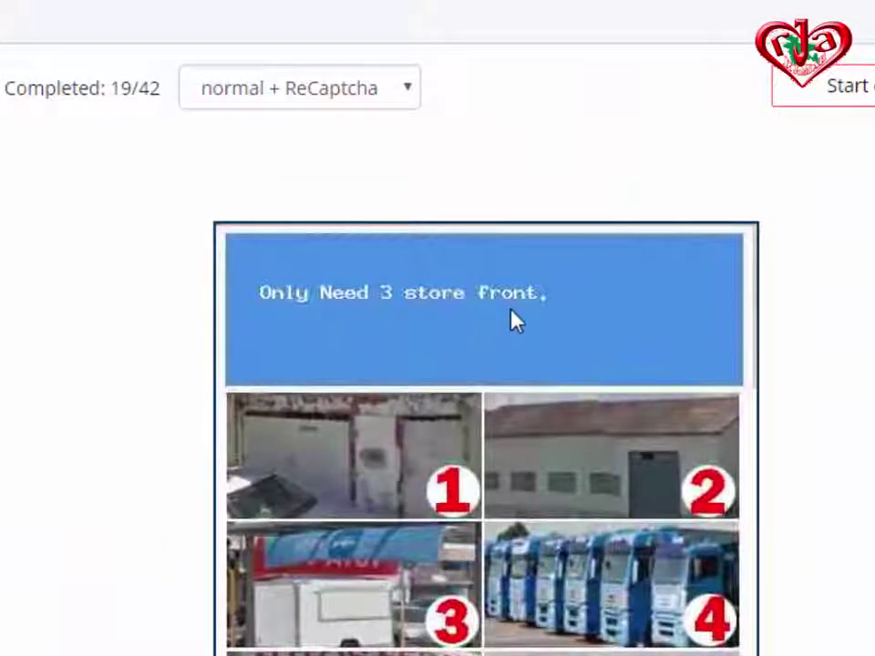
Submit an answer for the three-store-front grid, which is rejected with 578 shown as correct.
{"action": "scroll", "coordinate": [511, 318], "scroll_direction": "down", "scroll_amount": 4}
{"action": "scroll", "coordinate": [618, 326], "scroll_direction": "up", "scroll_amount": 4}
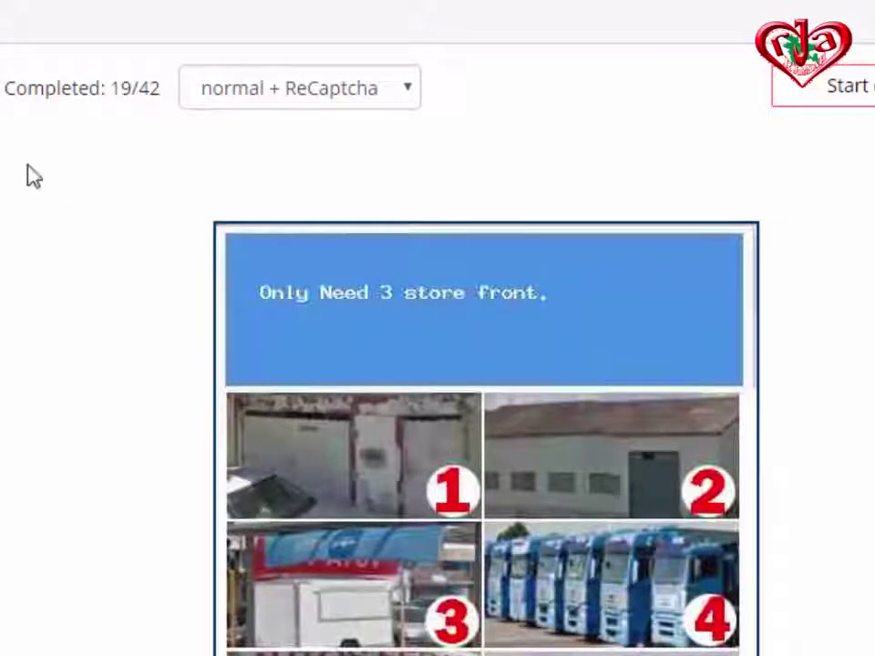
{"action": "scroll", "coordinate": [582, 460], "scroll_direction": "down", "scroll_amount": 3}
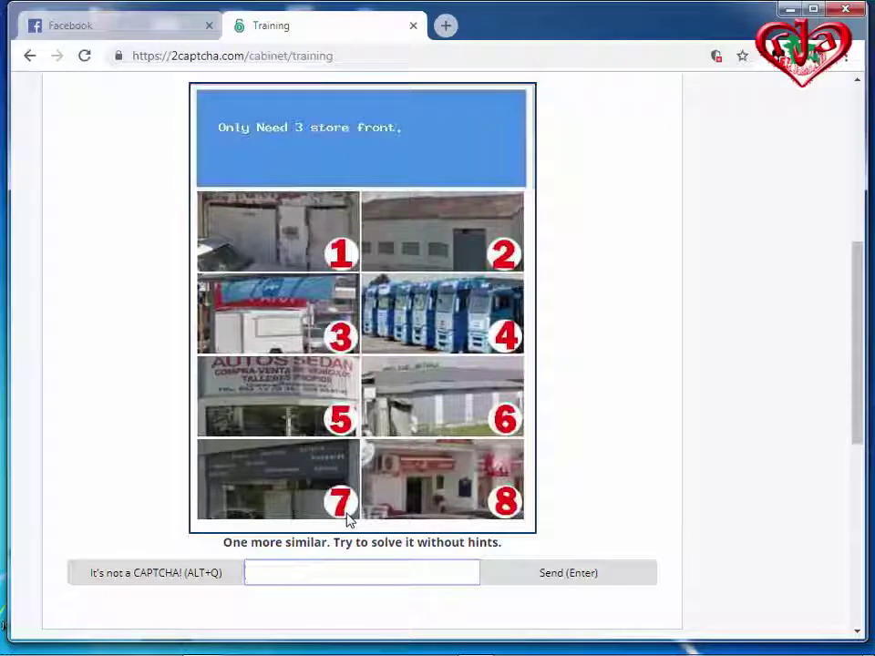
{"action": "type", "text": "35"}
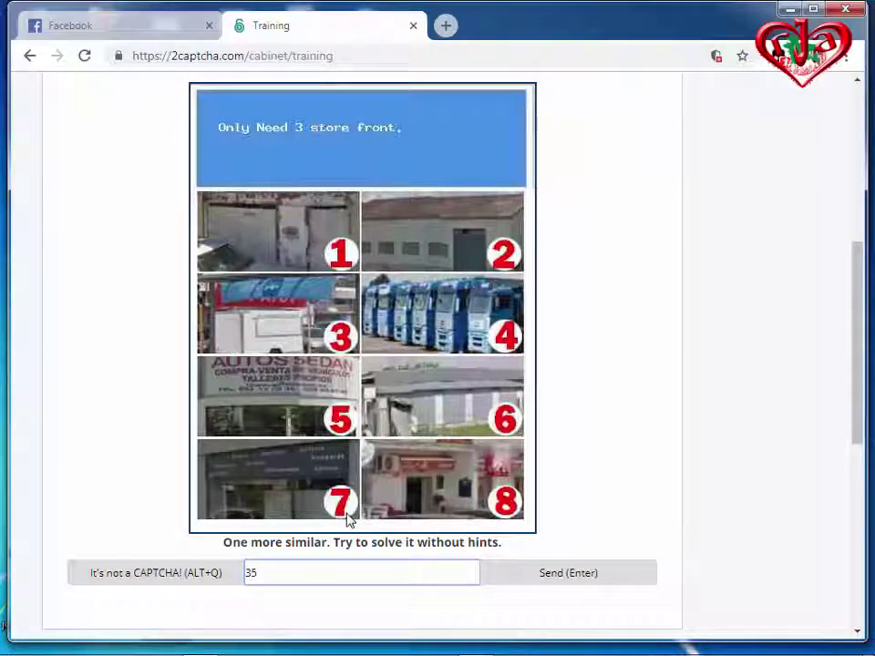
{"action": "type", "text": "8"}
{"action": "key", "text": "Return"}
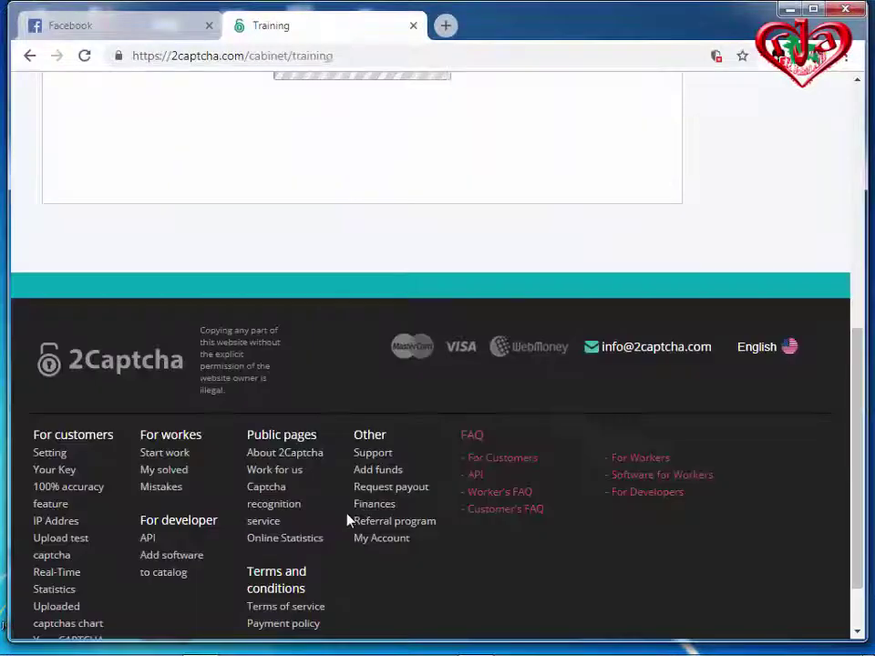
{"action": "scroll", "coordinate": [535, 214], "scroll_direction": "up", "scroll_amount": 3}
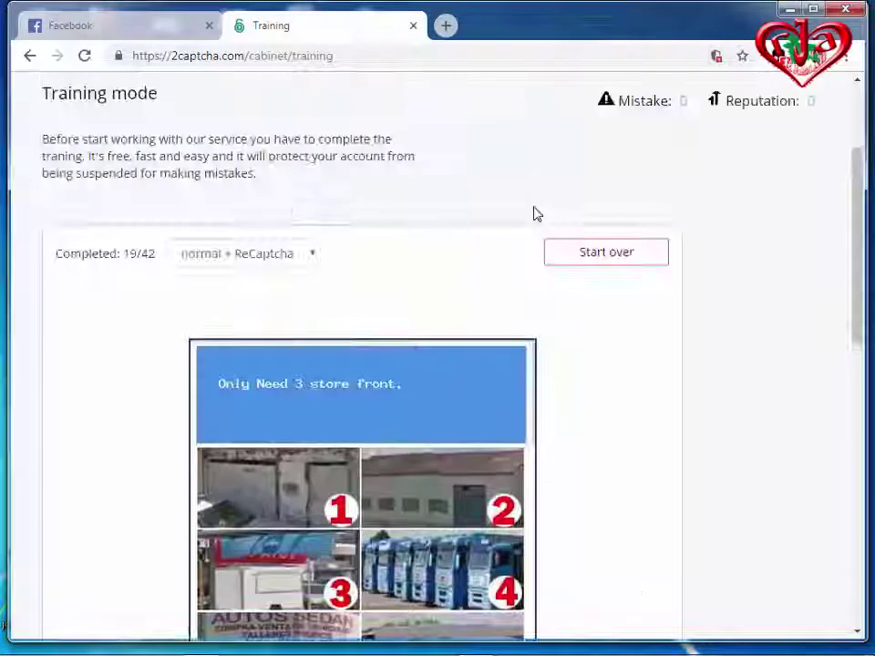
{"action": "scroll", "coordinate": [434, 298], "scroll_direction": "down", "scroll_amount": 2}
Replace the wrong store-front answer with 578 and send it, reaching 20/42.
{"action": "scroll", "coordinate": [434, 297], "scroll_direction": "down", "scroll_amount": 2}
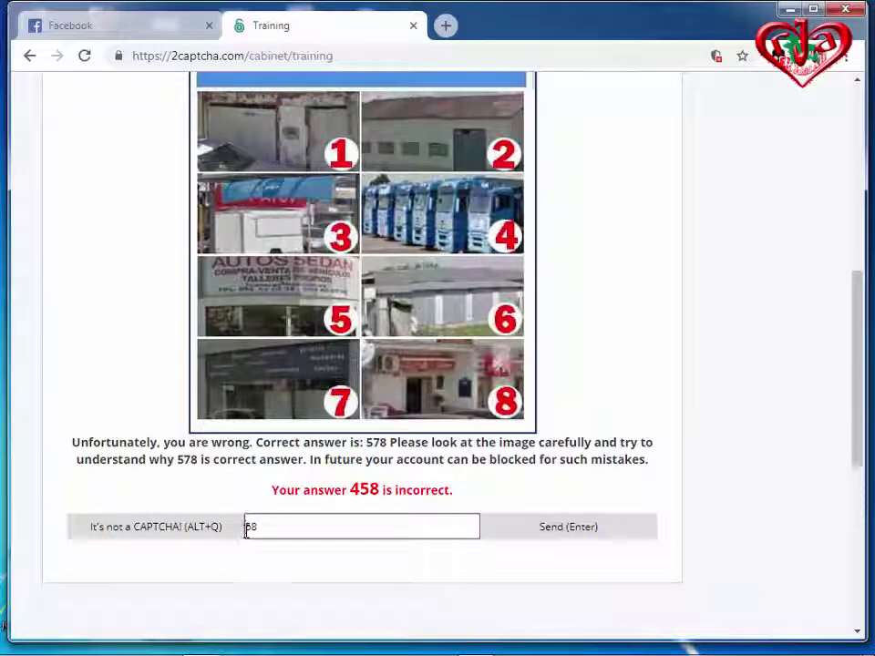
{"action": "type", "text": "5"}
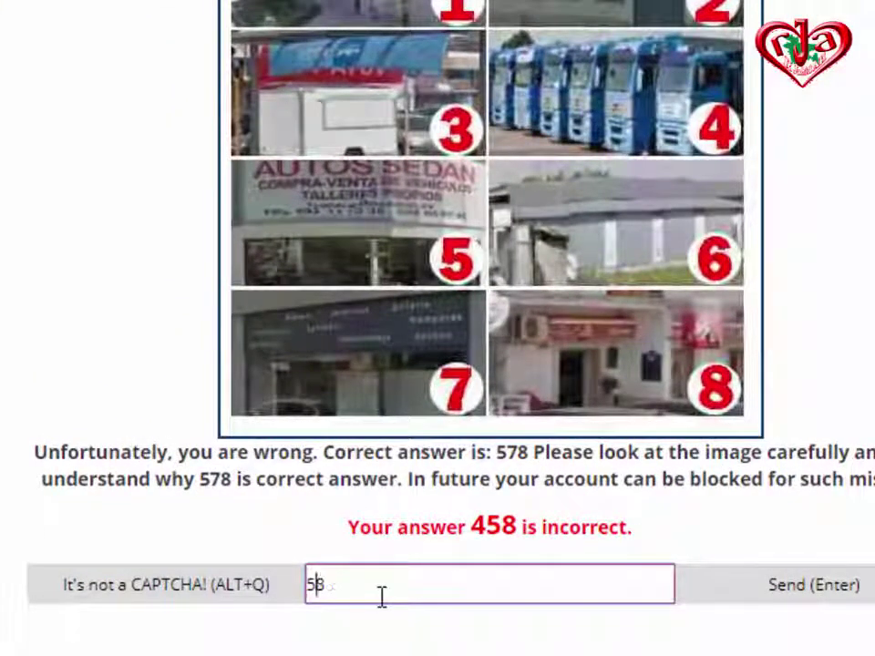
{"action": "type", "text": "7"}
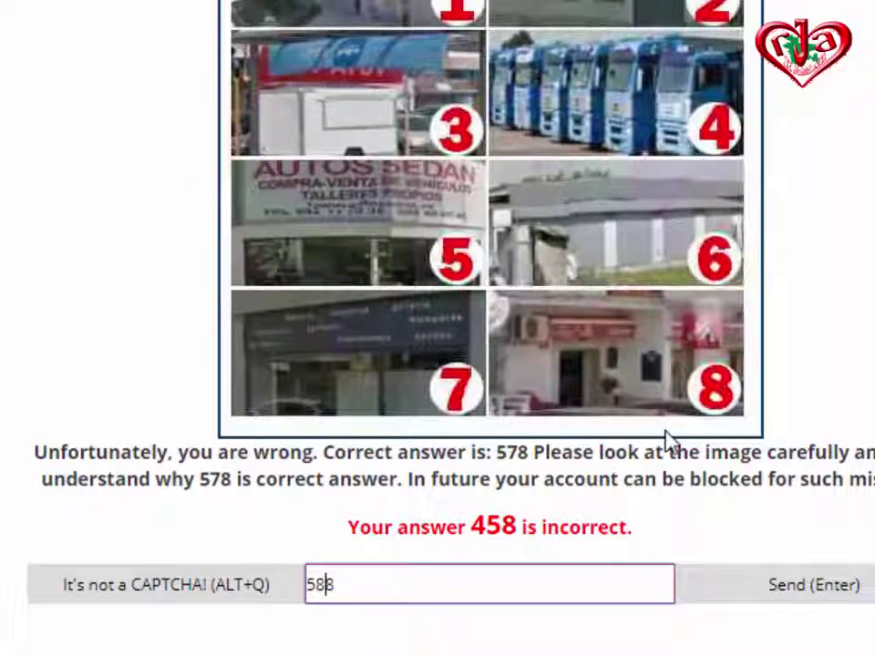
{"action": "double_click", "coordinate": [359, 591]}
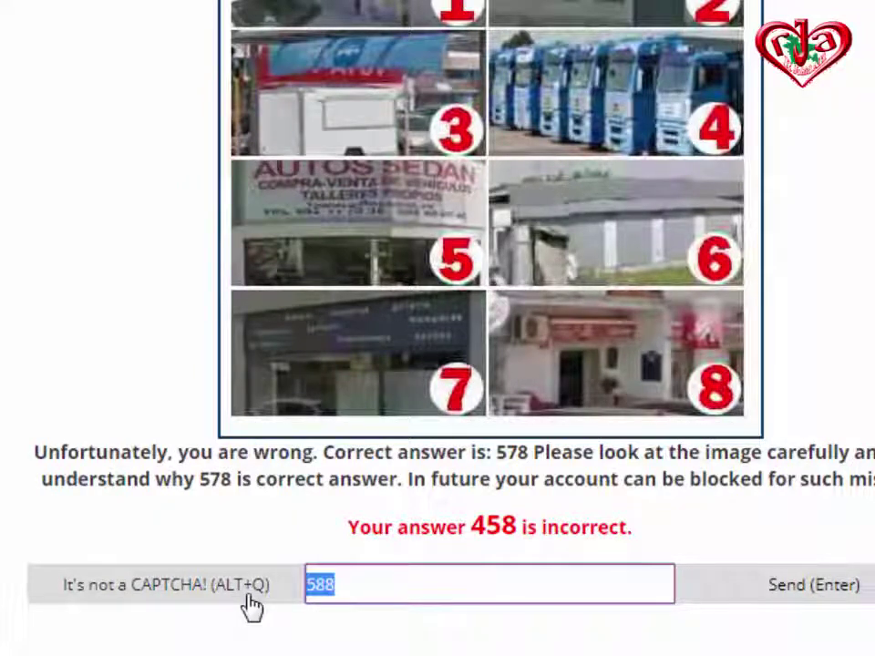
{"action": "type", "text": "4"}
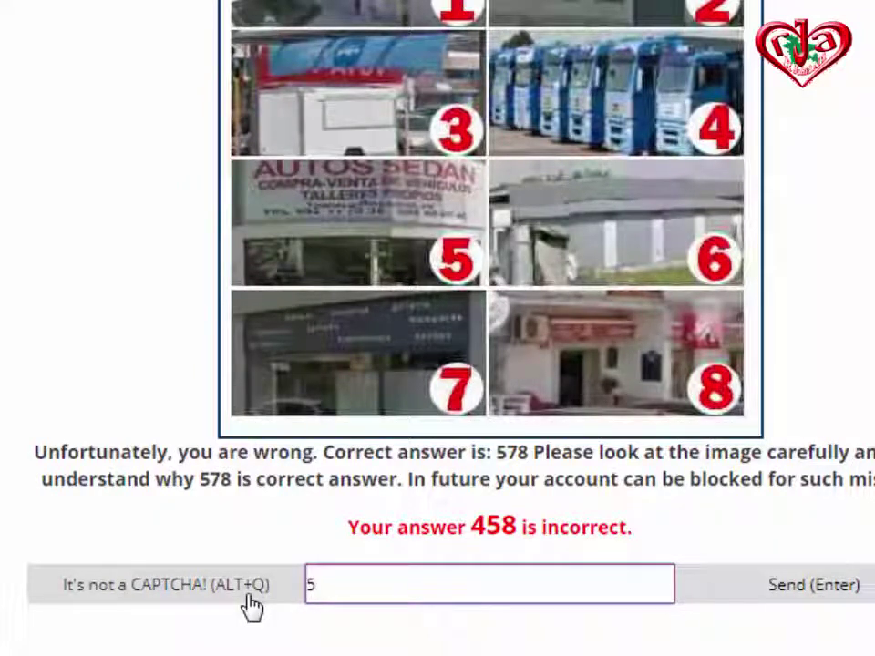
{"action": "type", "text": "78"}
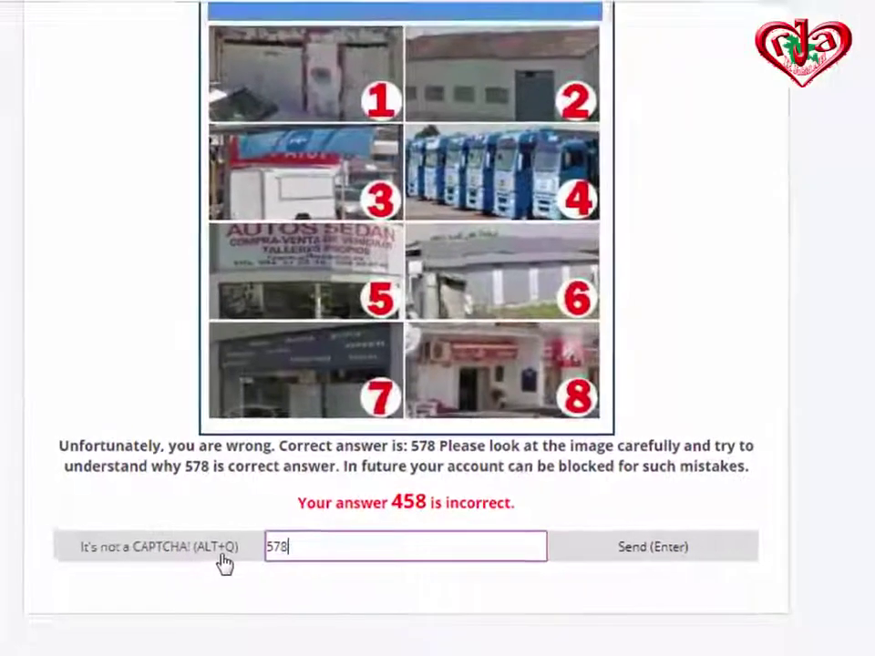
{"action": "scroll", "coordinate": [212, 547], "scroll_direction": "down", "scroll_amount": 10}
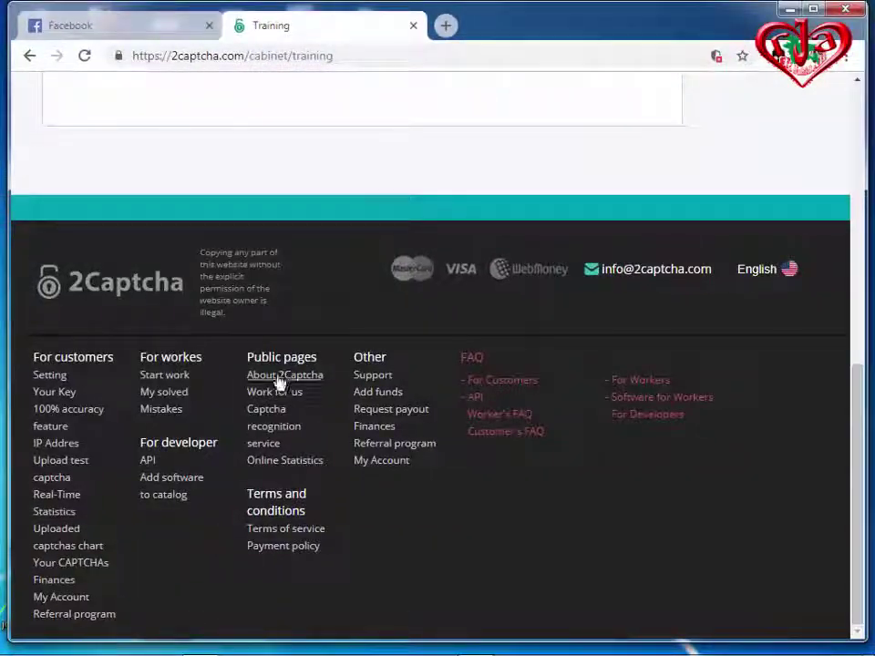
{"action": "scroll", "coordinate": [279, 381], "scroll_direction": "up", "scroll_amount": 5}
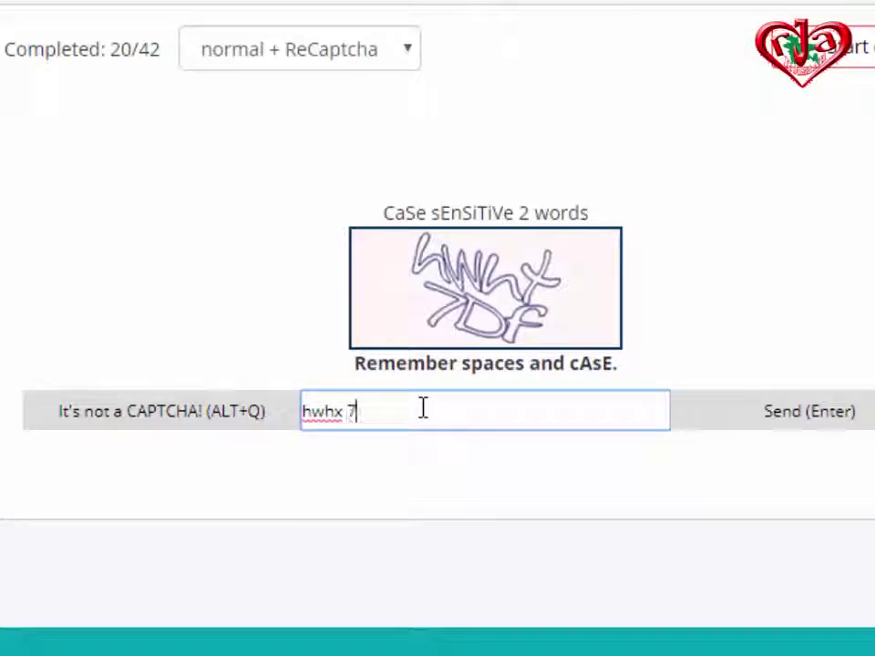
Complete the handwriting answer as 'hwhx 7df' and send it.
{"action": "type", "text": "f"}
{"action": "key", "text": "Return"}
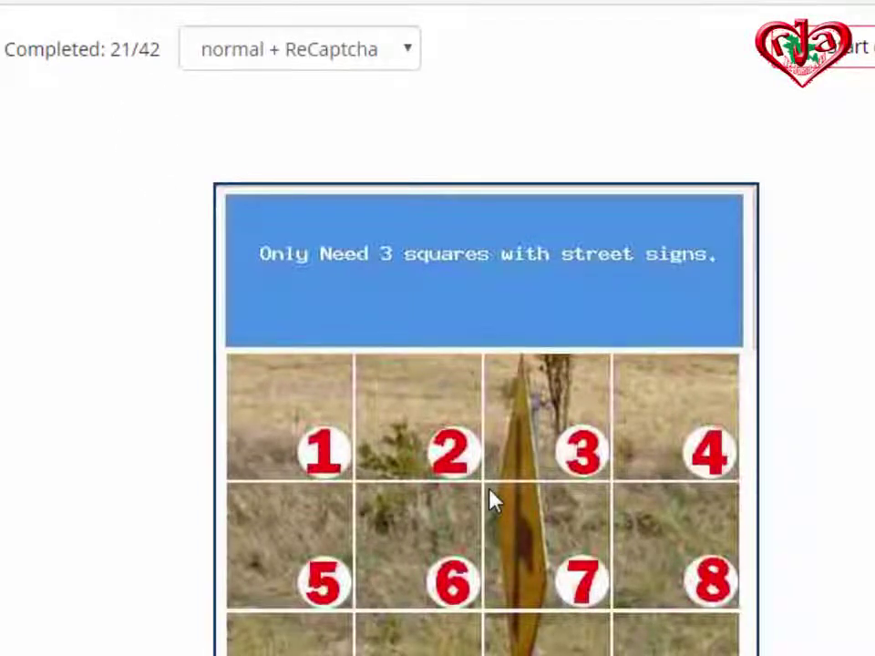
Enter 37b as the street-signs grid answer and submit it.
{"action": "scroll", "coordinate": [490, 503], "scroll_direction": "down", "scroll_amount": 2}
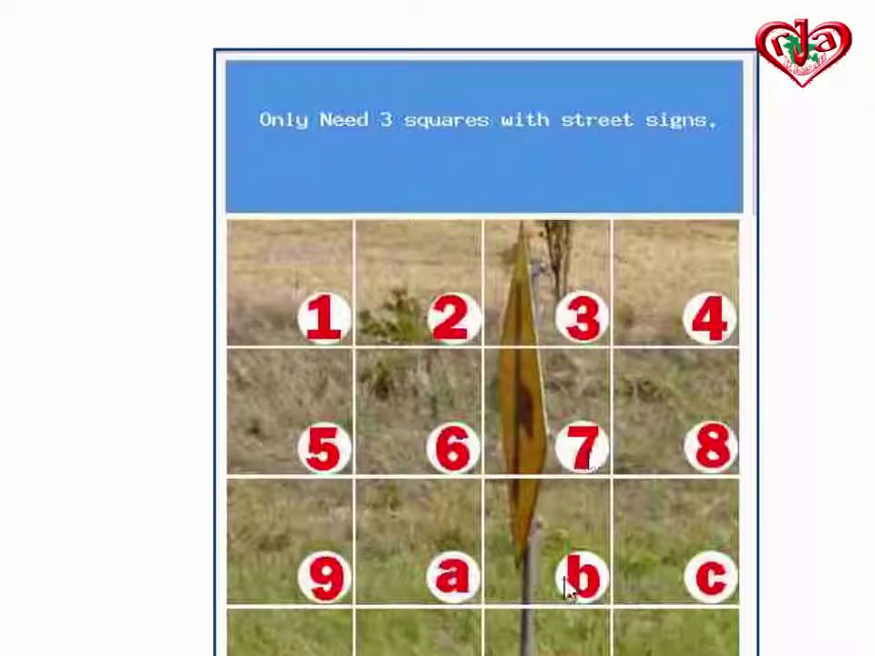
{"action": "scroll", "coordinate": [567, 591], "scroll_direction": "down", "scroll_amount": 5}
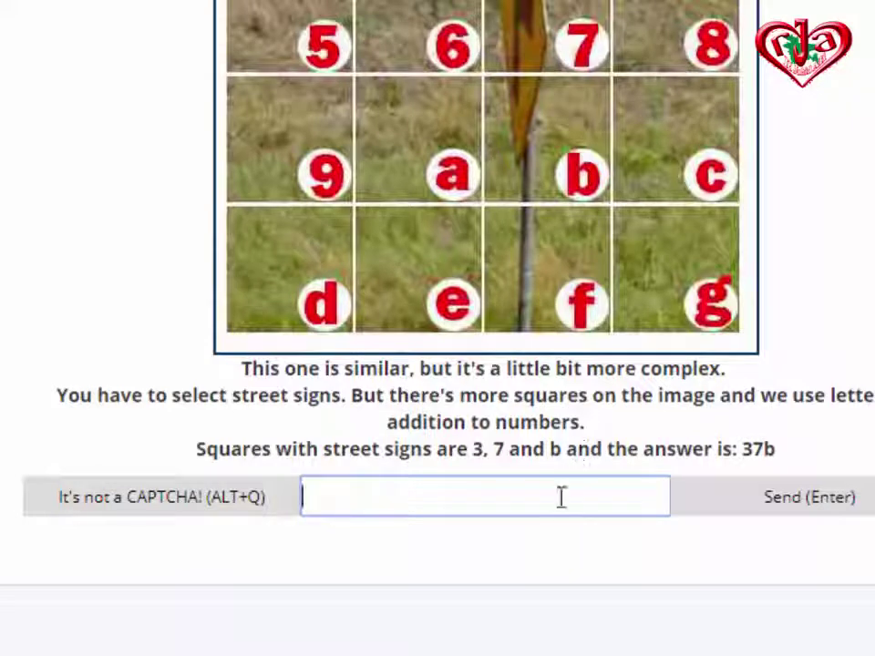
{"action": "type", "text": "37b"}
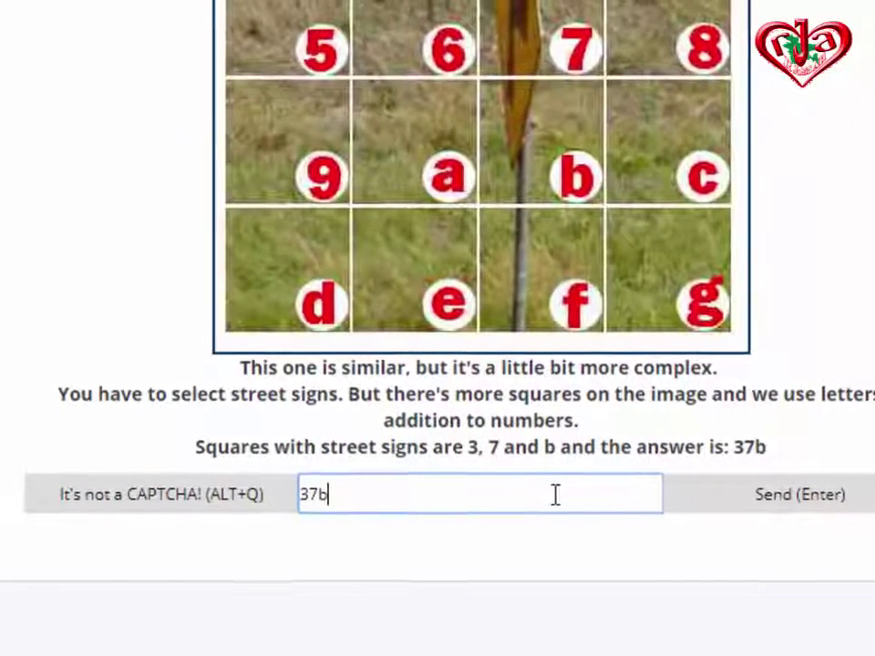
{"action": "key", "text": "Return"}
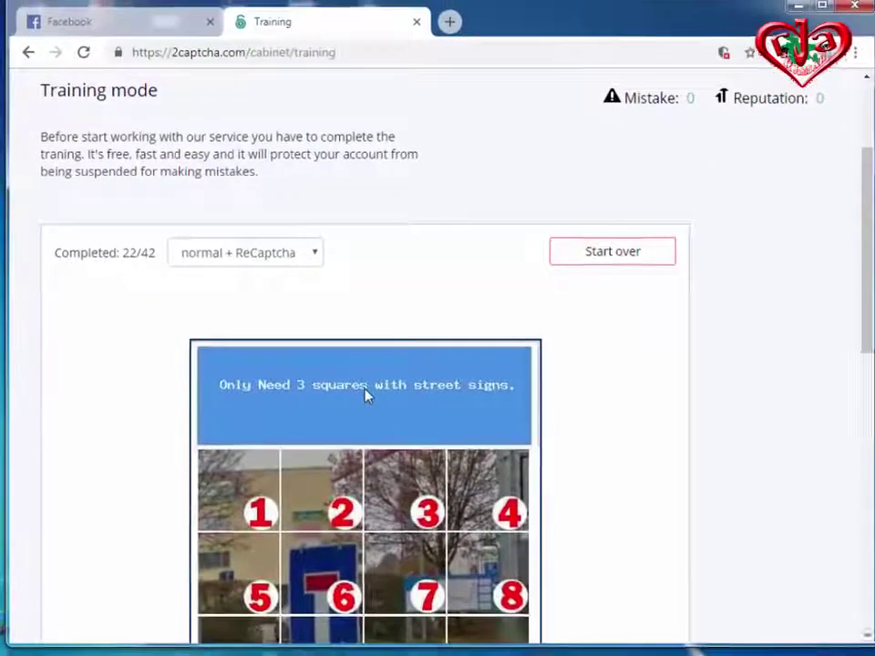
Enter 6ae for the unhinted street-sign grid and submit it.
{"action": "scroll", "coordinate": [342, 282], "scroll_direction": "down", "scroll_amount": 1}
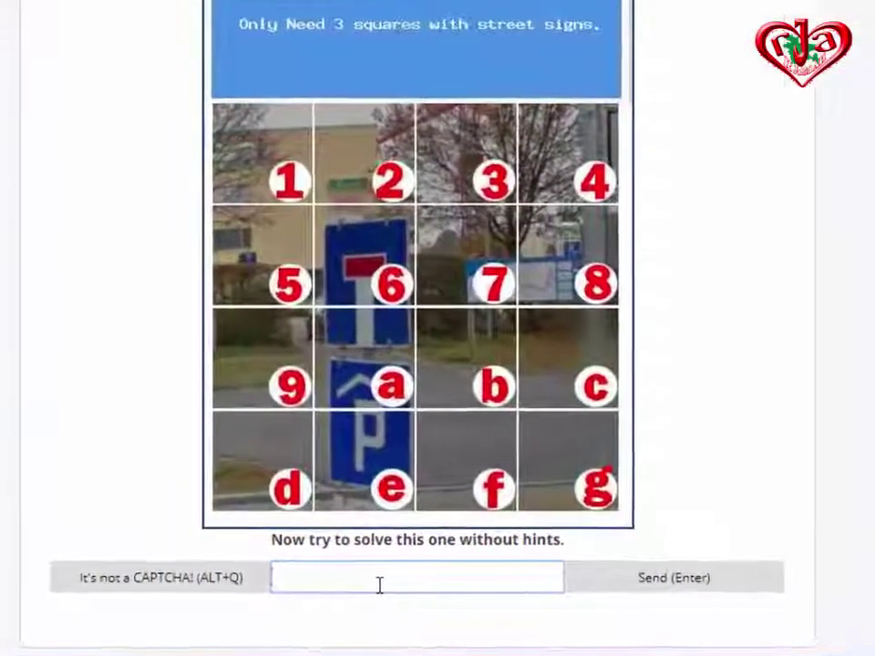
{"action": "type", "text": "6"}
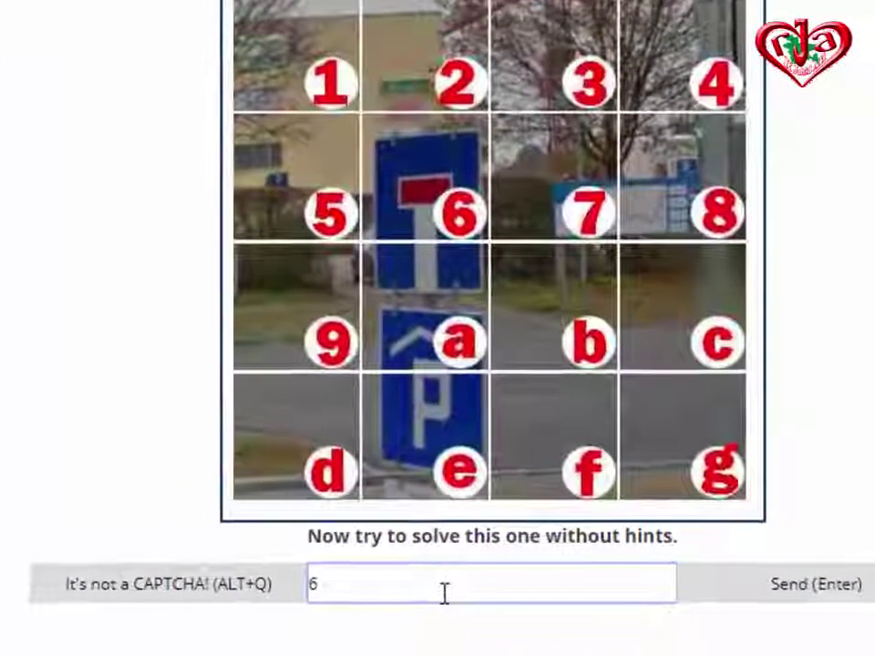
{"action": "type", "text": "ae"}
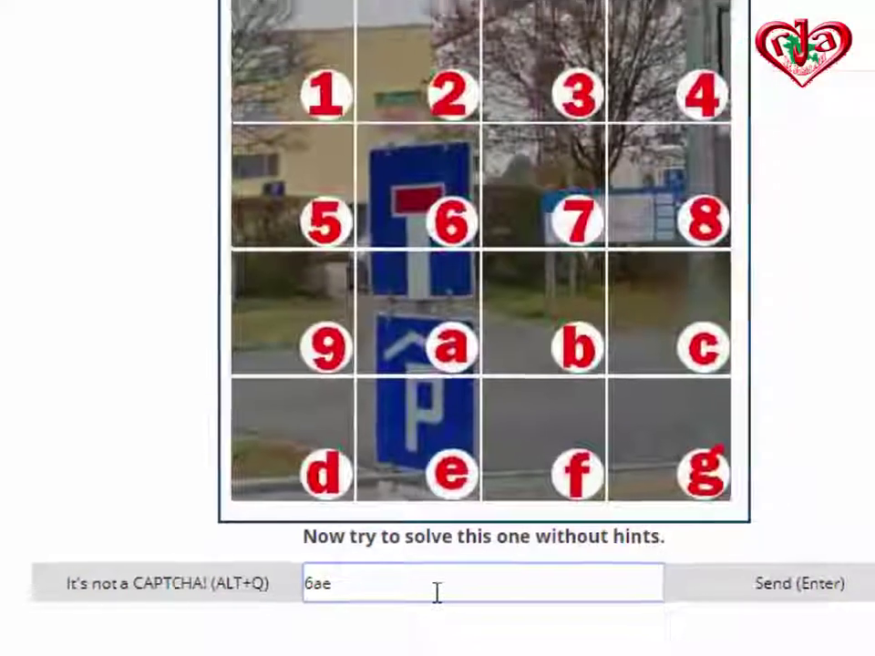
{"action": "key", "text": "Return"}
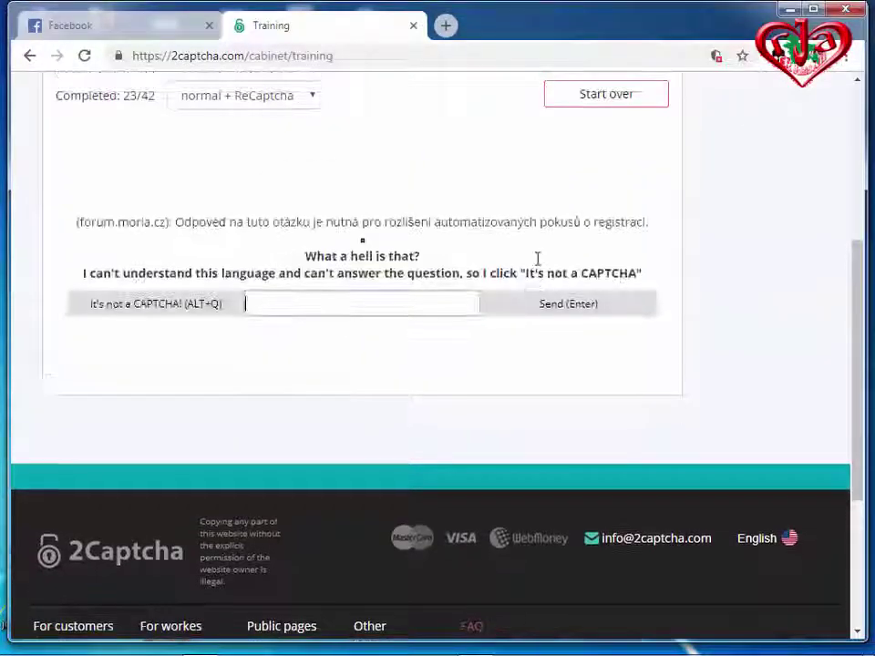
Mark the Czech-language question as not a CAPTCHA.
{"action": "scroll", "coordinate": [537, 260], "scroll_direction": "up", "scroll_amount": 3}
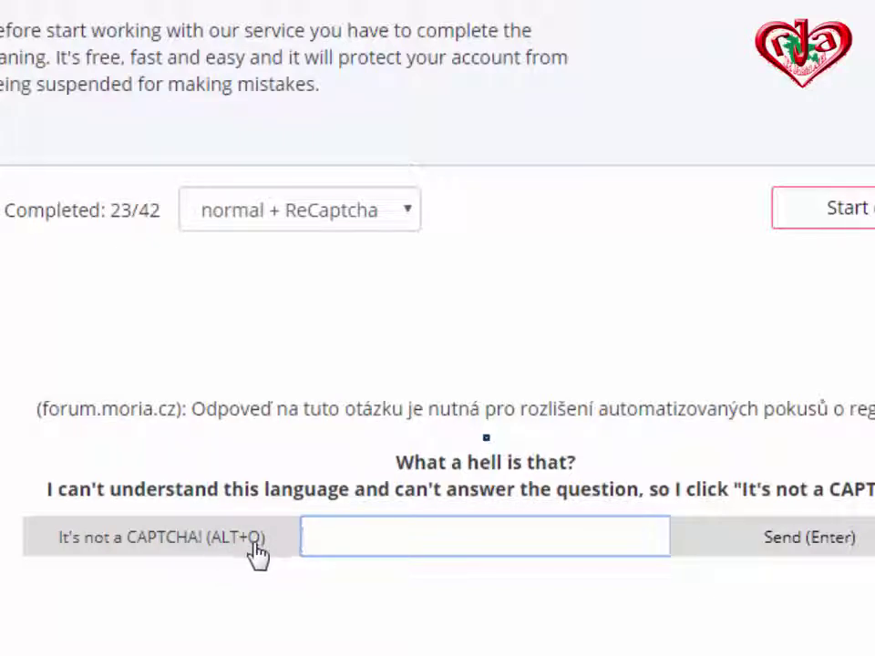
{"action": "left_click", "coordinate": [187, 542]}
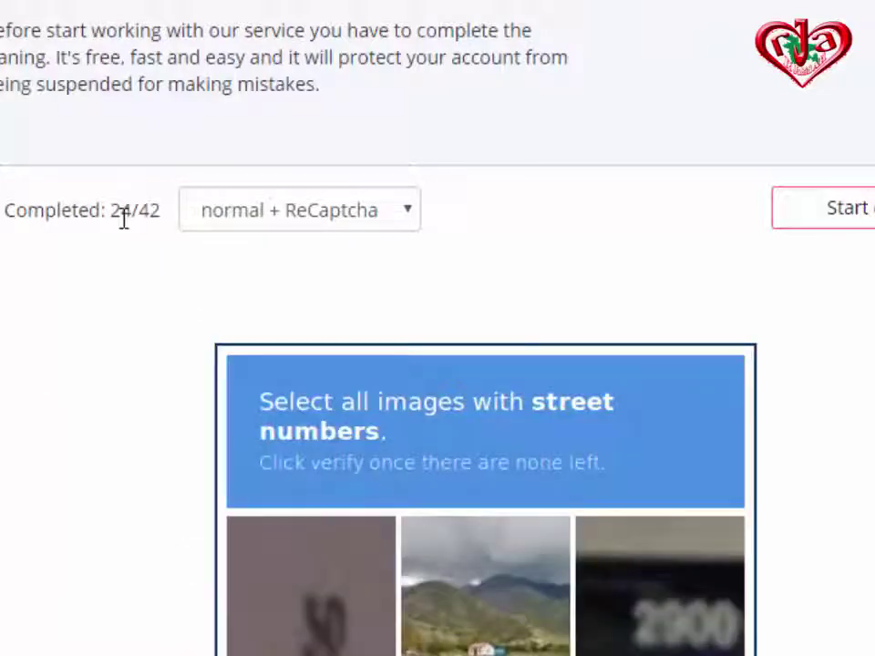
Enter 1359 for the street-numbers grid and submit it.
{"action": "scroll", "coordinate": [424, 527], "scroll_direction": "down", "scroll_amount": 3}
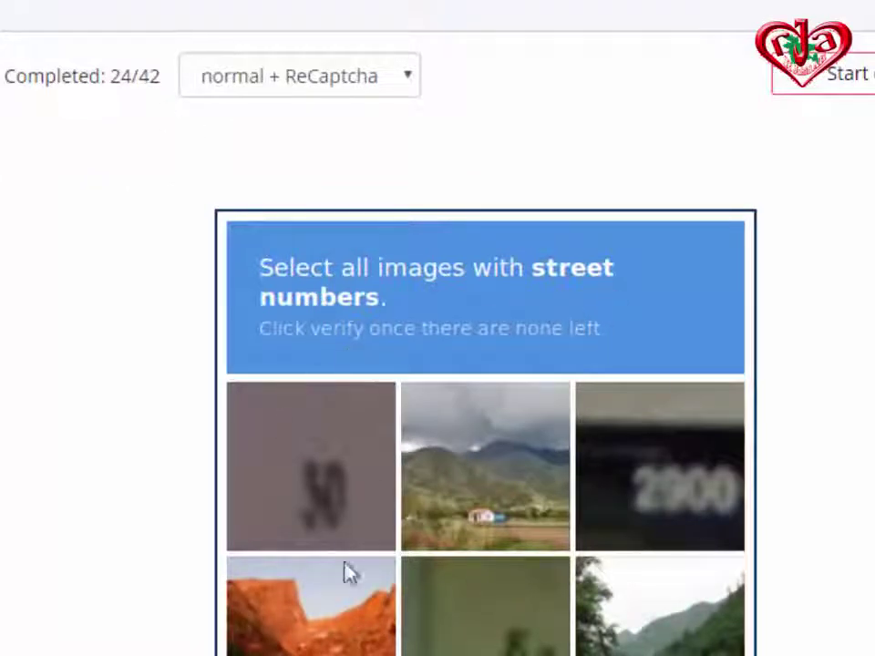
{"action": "scroll", "coordinate": [497, 442], "scroll_direction": "down", "scroll_amount": 6}
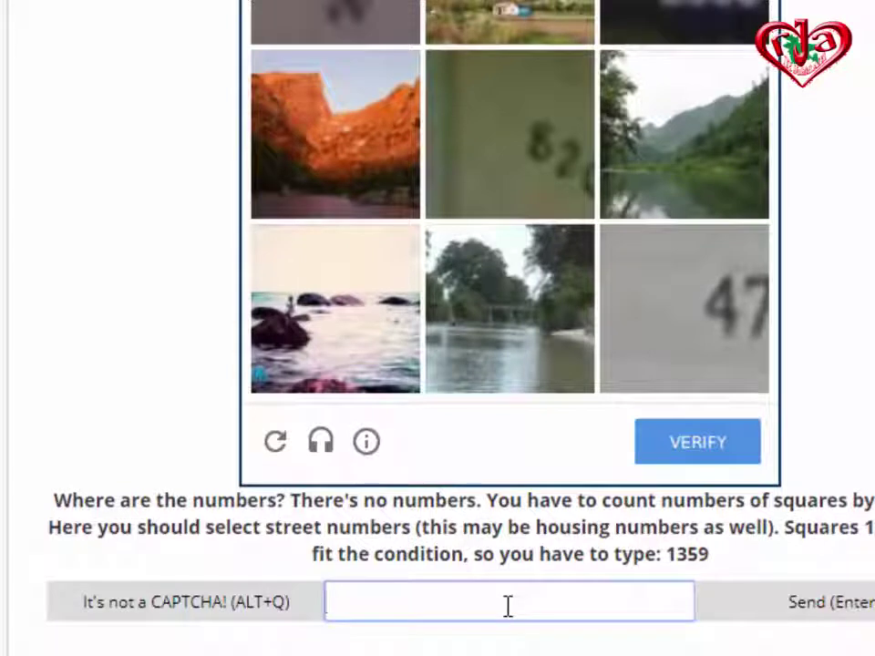
{"action": "type", "text": "135"}
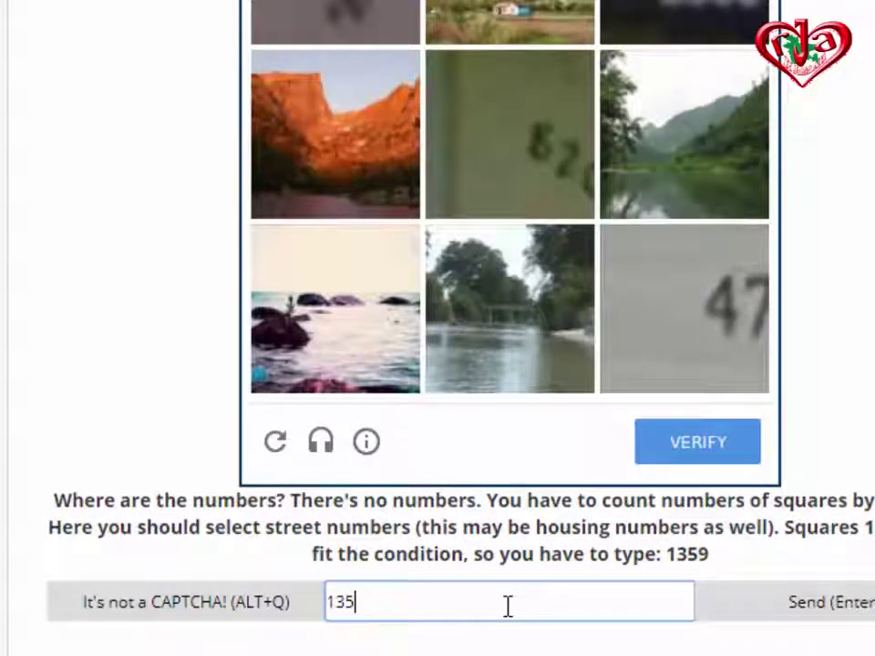
{"action": "type", "text": "9"}
{"action": "key", "text": "Return"}
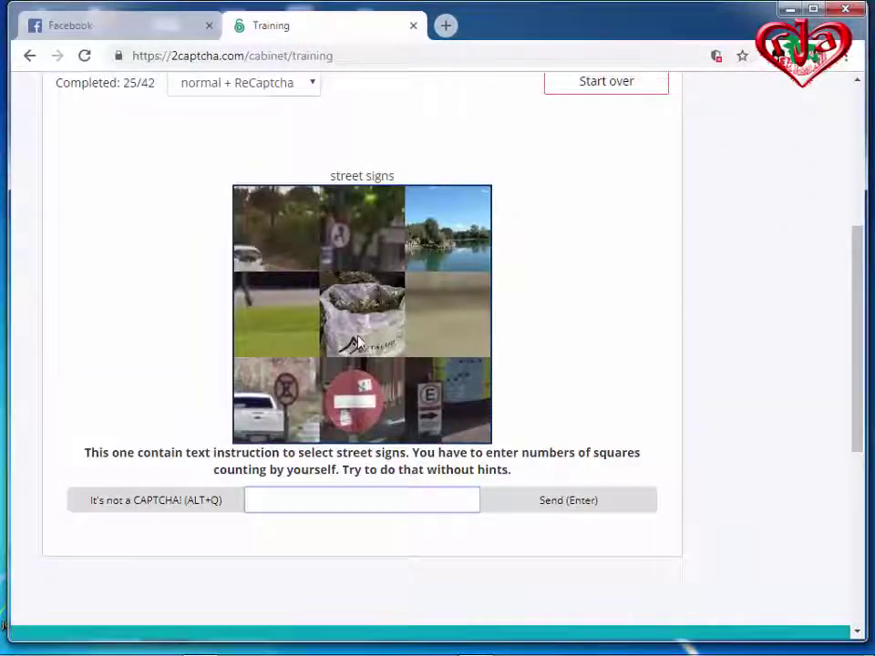
Correct the street-sign squares answer to 2789 and submit it.
{"action": "scroll", "coordinate": [98, 316], "scroll_direction": "up", "scroll_amount": 2}
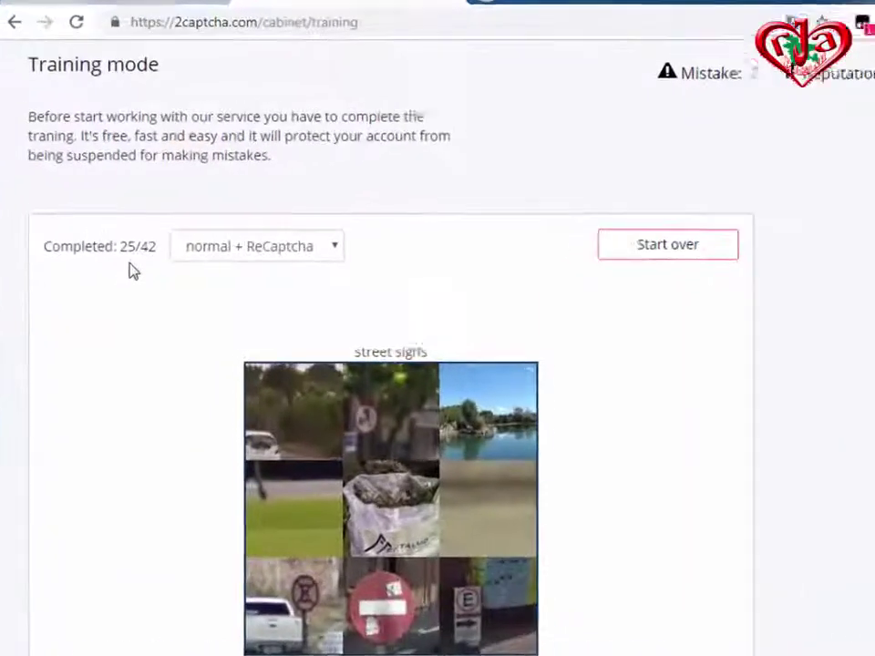
{"action": "scroll", "coordinate": [481, 480], "scroll_direction": "down", "scroll_amount": 3}
{"action": "type", "text": "2787"}
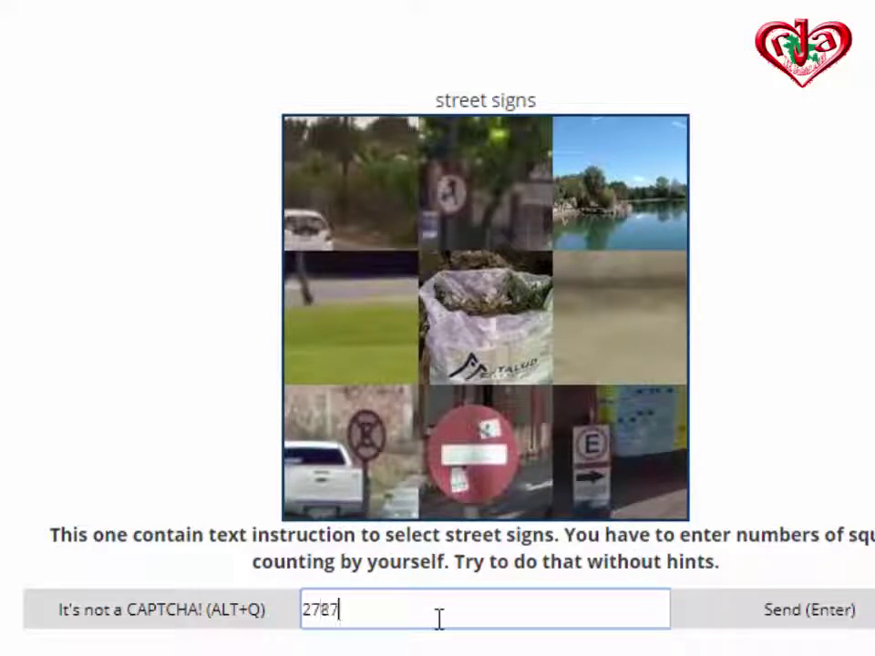
{"action": "key", "text": "BackSpace"}
{"action": "type", "text": "9"}
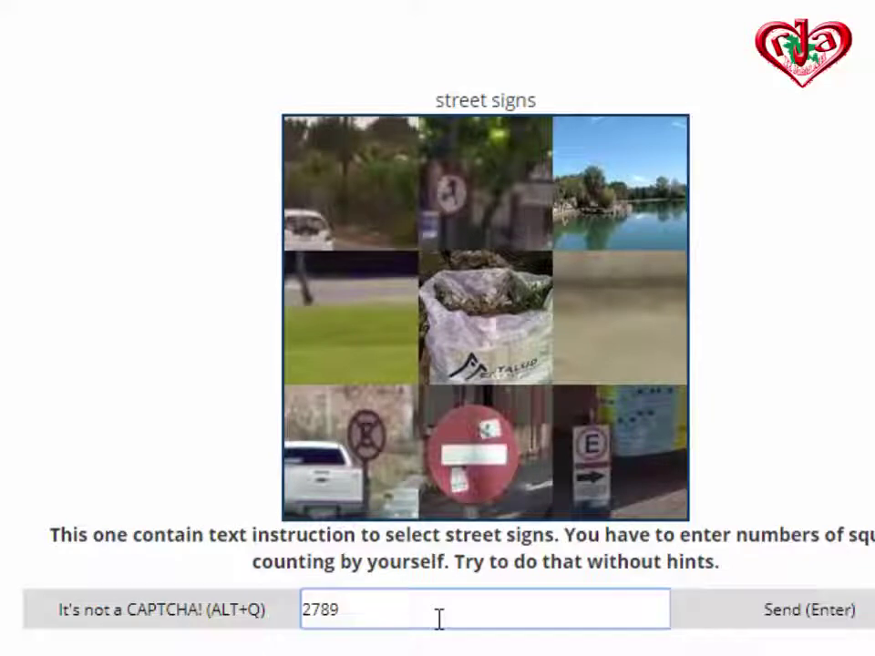
{"action": "key", "text": "Return"}
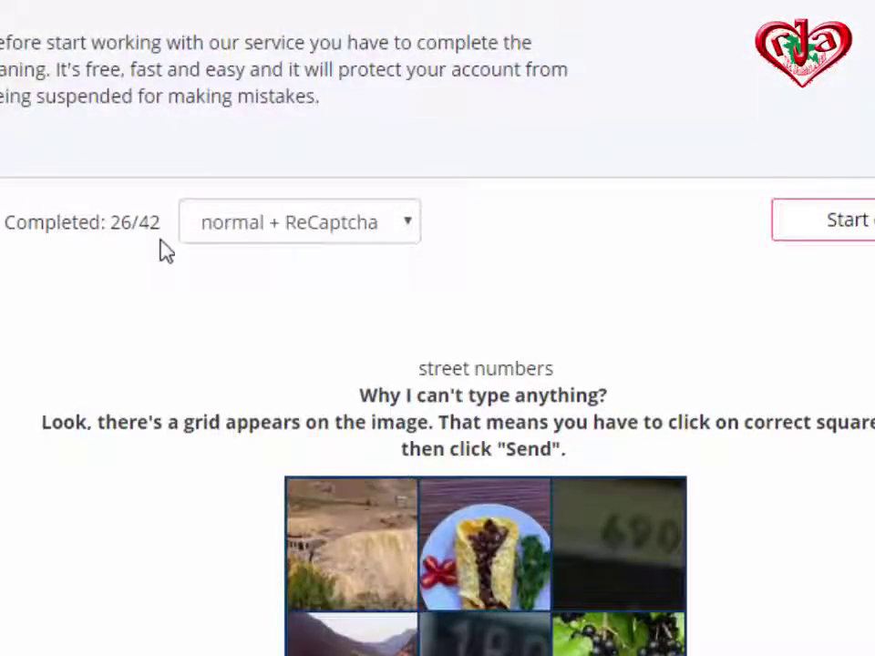
Select the tiles showing 690, 189 and 425, then submit the street-numbers grid.
{"action": "scroll", "coordinate": [675, 557], "scroll_direction": "down", "scroll_amount": 3}
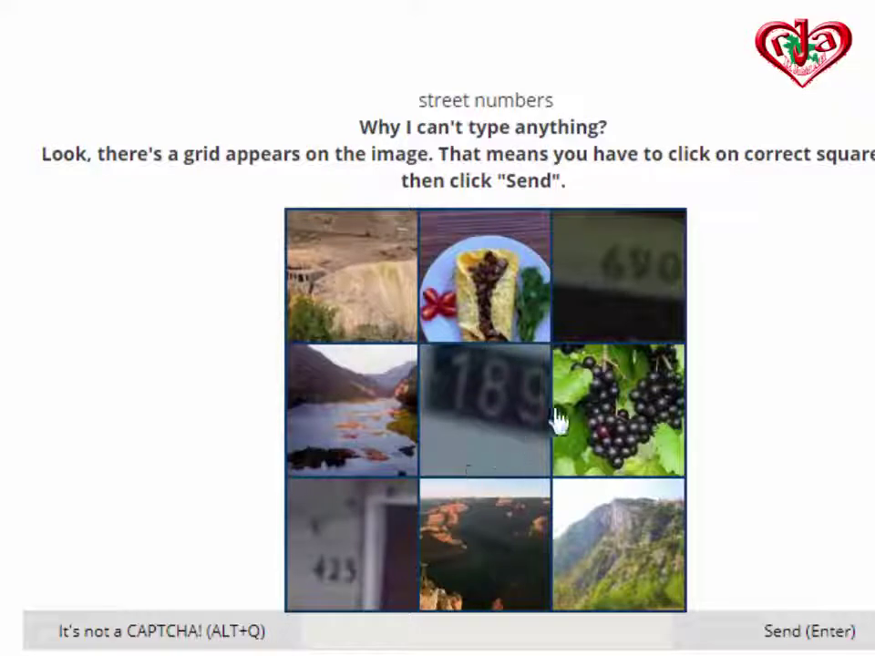
{"action": "scroll", "coordinate": [557, 418], "scroll_direction": "down", "scroll_amount": 1}
{"action": "scroll", "coordinate": [556, 418], "scroll_direction": "down", "scroll_amount": 3}
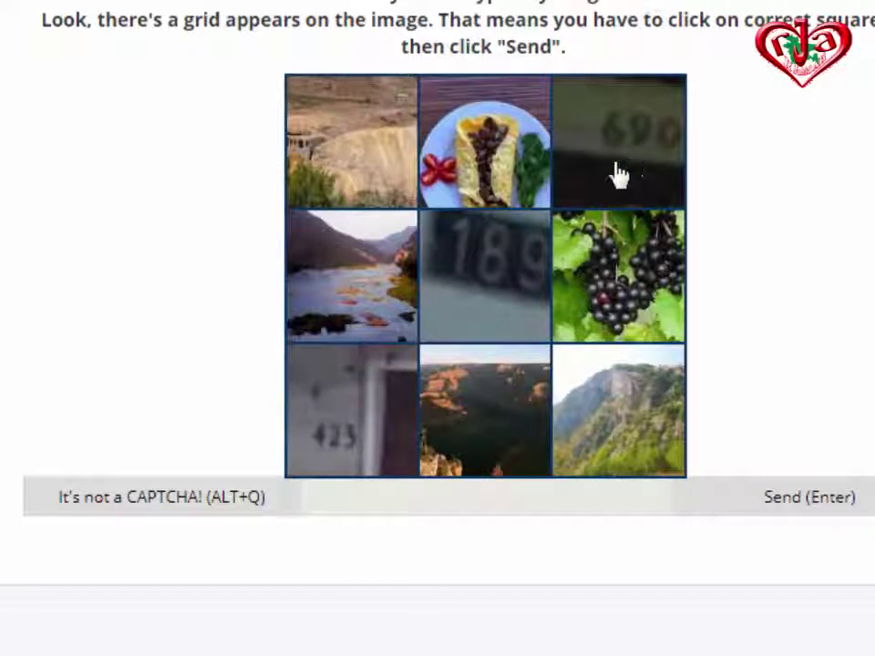
{"action": "scroll", "coordinate": [524, 283], "scroll_direction": "up", "scroll_amount": 3}
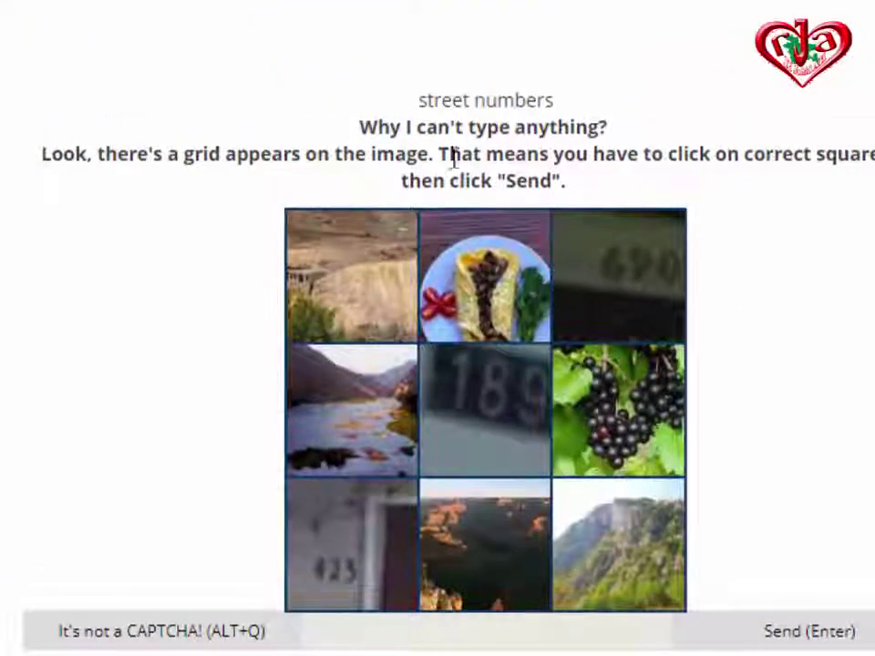
{"action": "left_click", "coordinate": [634, 297]}
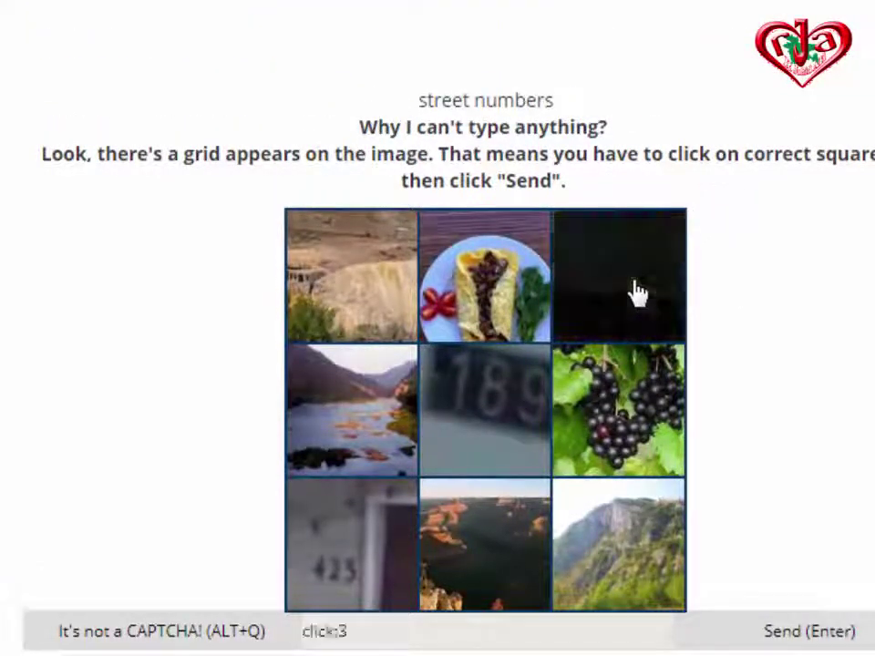
{"action": "left_click", "coordinate": [477, 413]}
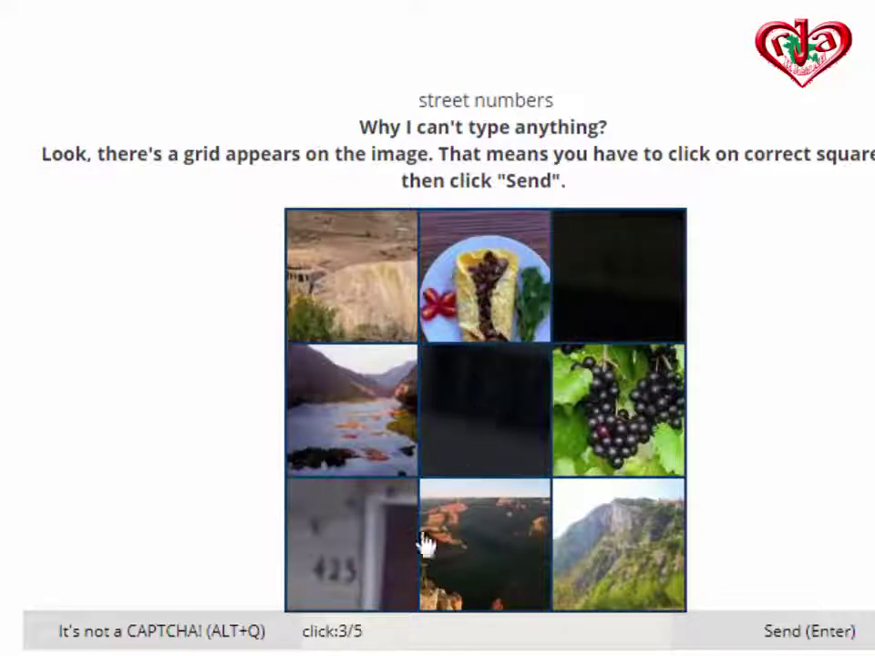
{"action": "left_click", "coordinate": [349, 571]}
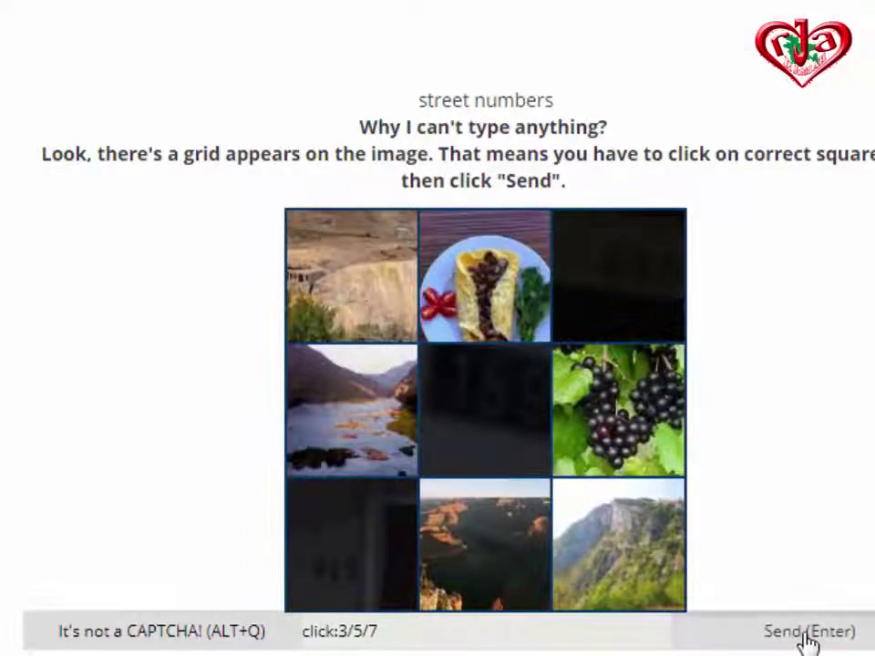
{"action": "left_click", "coordinate": [808, 643]}
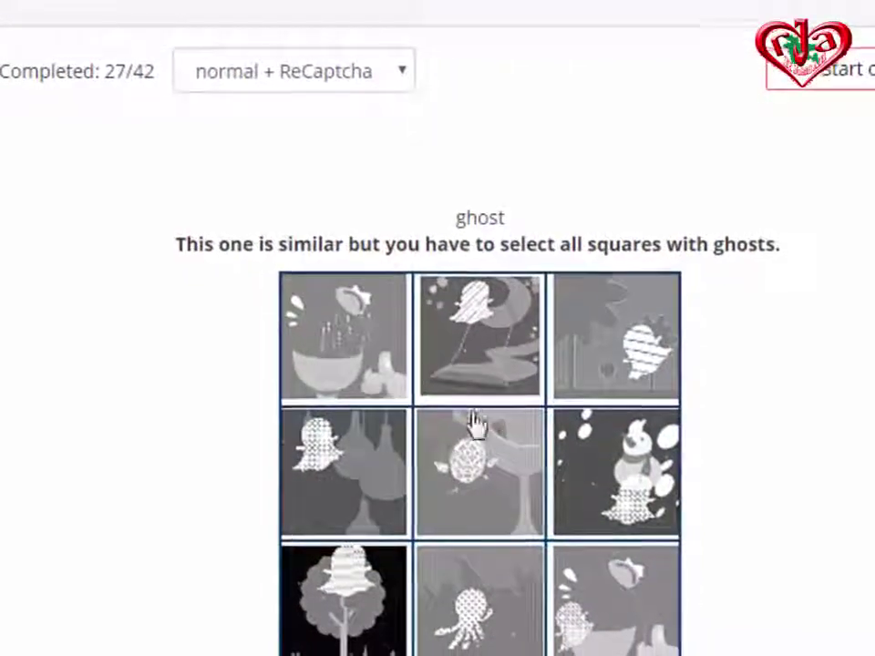
Select ghost tiles 2, 3, 4, 6, 7 and 9, unselect the octopus tile, and send.
{"action": "left_click", "coordinate": [478, 345]}
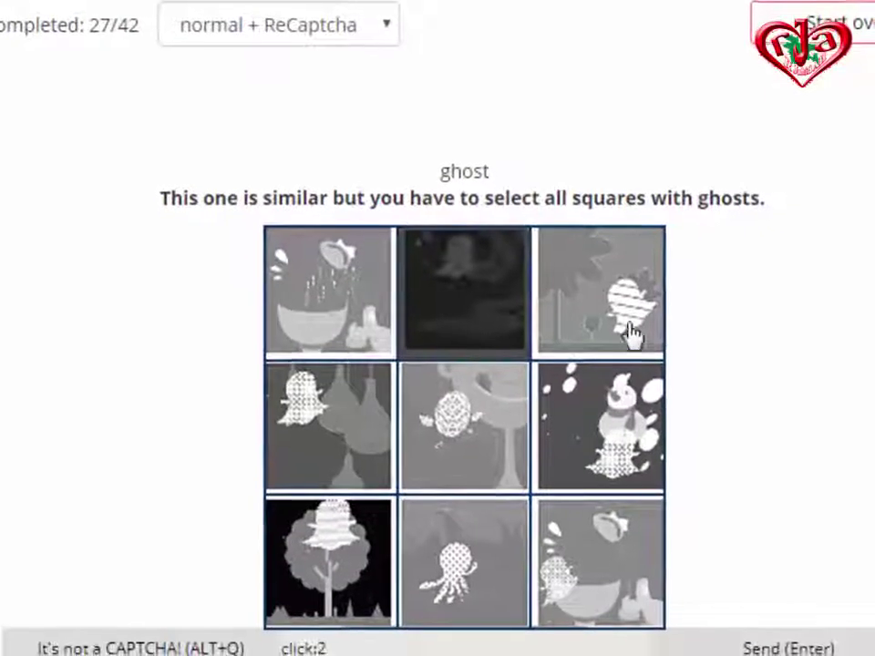
{"action": "left_click", "coordinate": [638, 365]}
{"action": "left_click", "coordinate": [301, 412]}
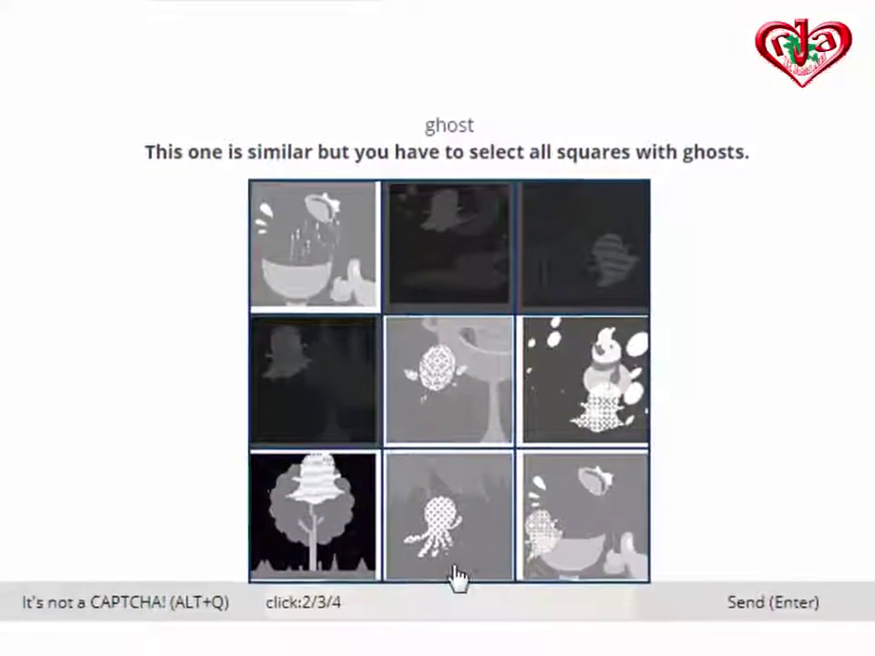
{"action": "left_click", "coordinate": [602, 410]}
{"action": "left_click", "coordinate": [479, 537]}
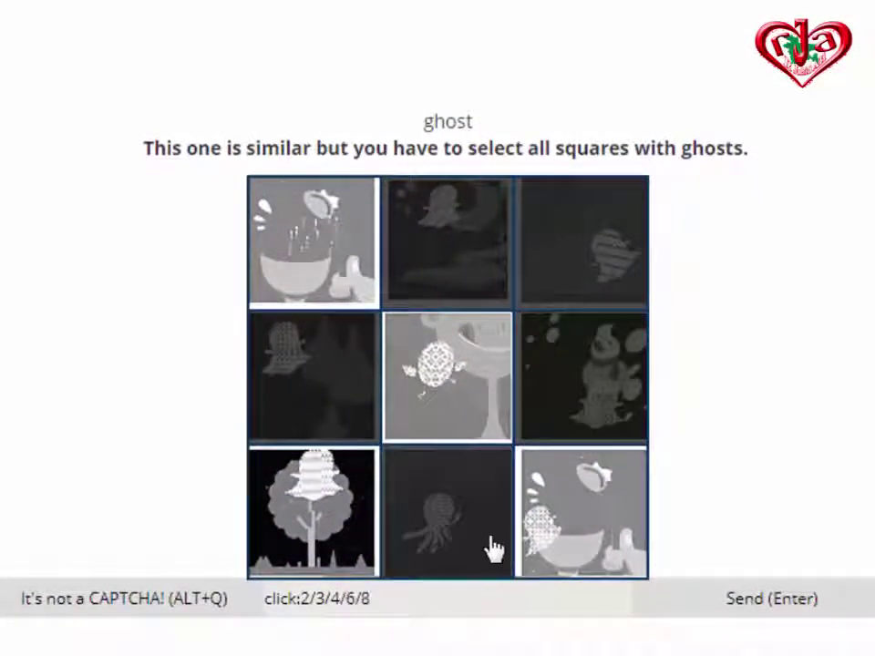
{"action": "left_click", "coordinate": [360, 525]}
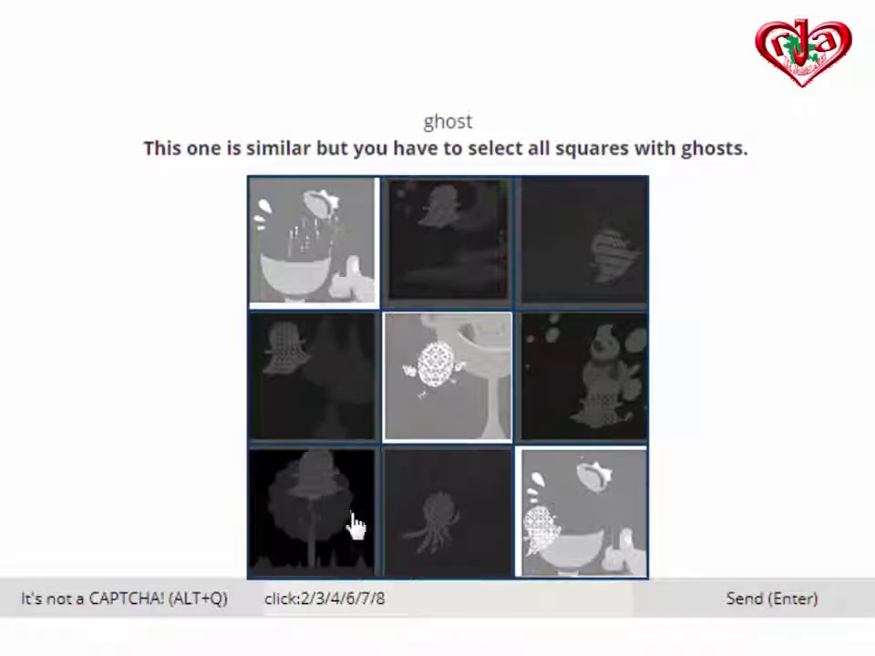
{"action": "left_click", "coordinate": [567, 516]}
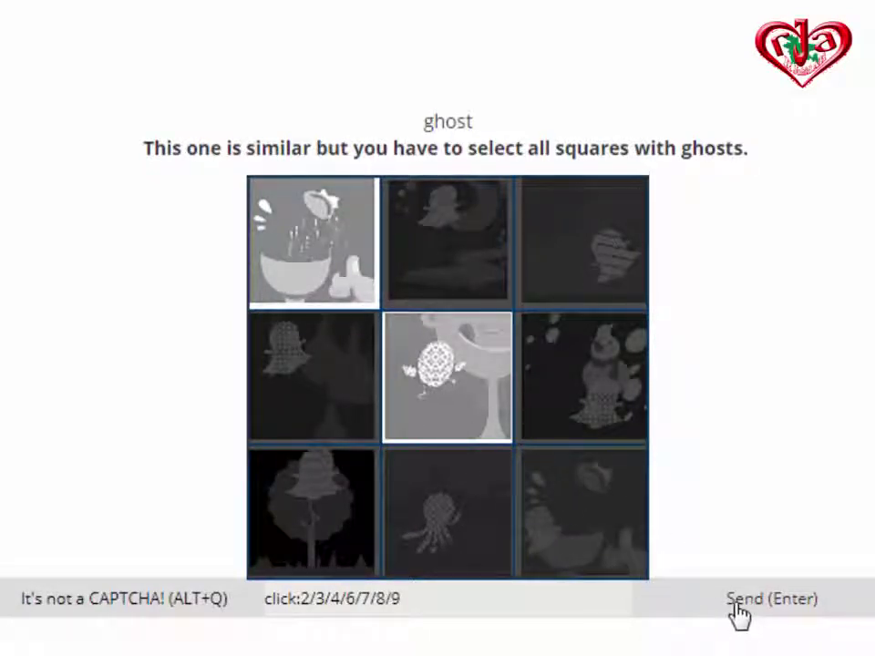
{"action": "left_click", "coordinate": [478, 566]}
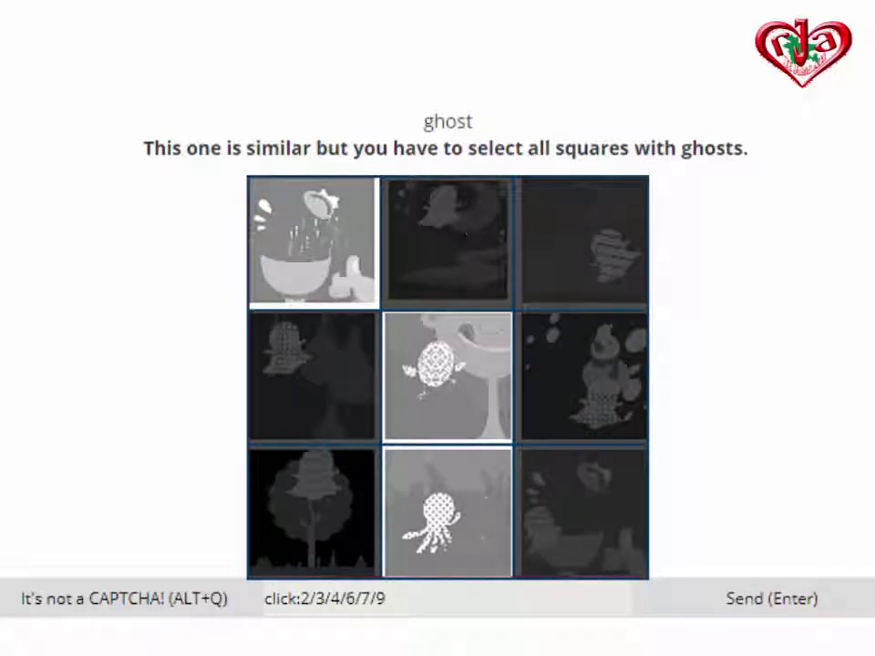
{"action": "left_click", "coordinate": [762, 602]}
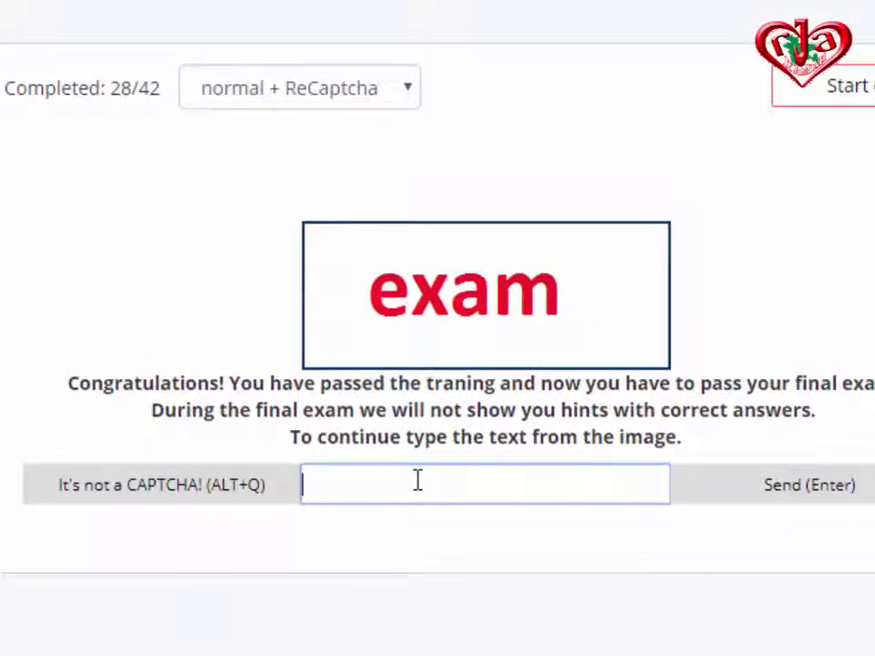
Answer 'exam' to begin, then submit the green-digit, dark-letter and spaced-letter ('xz') captchas.
{"action": "type", "text": "exam"}
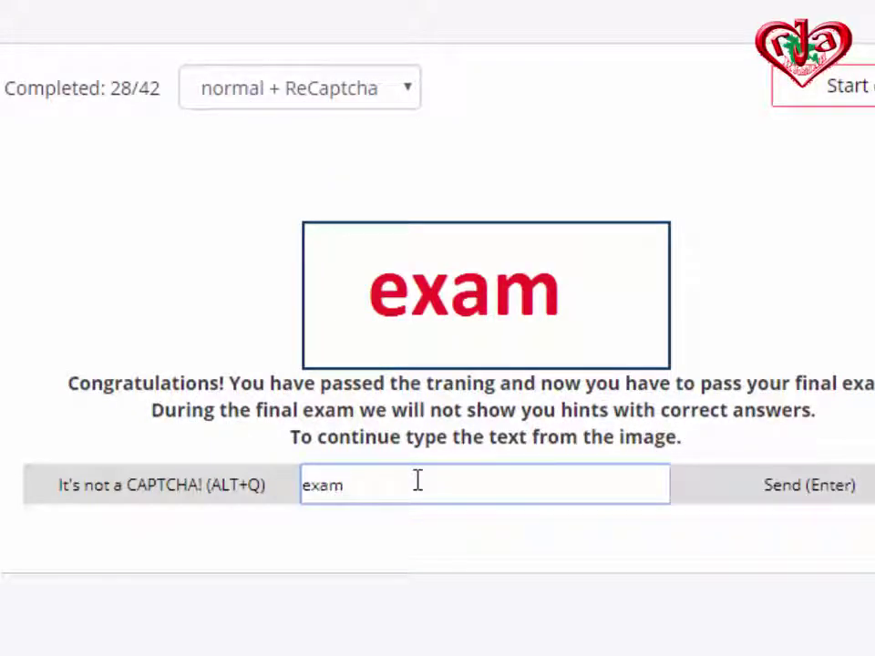
{"action": "key", "text": "Return"}
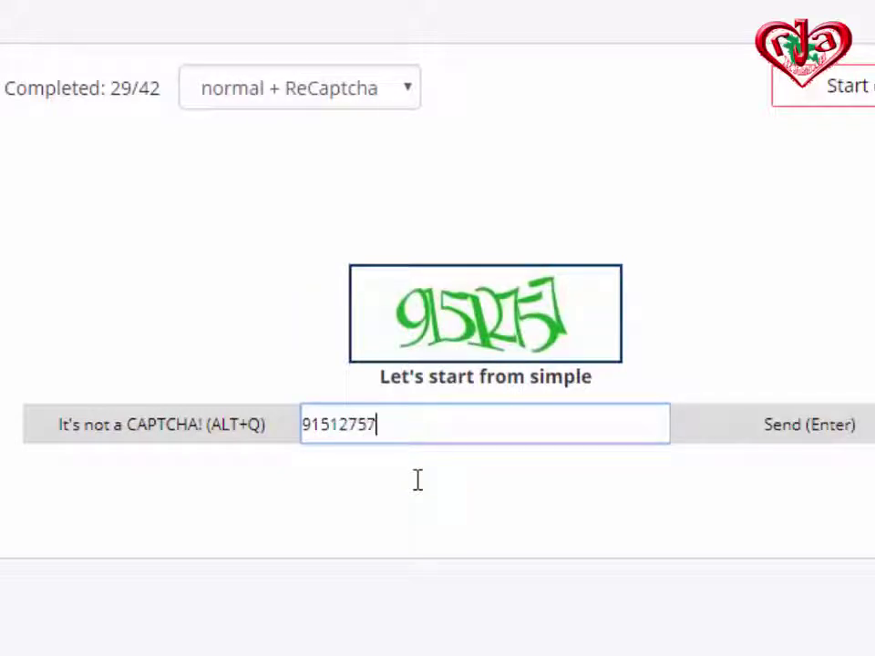
{"action": "key", "text": "Return"}
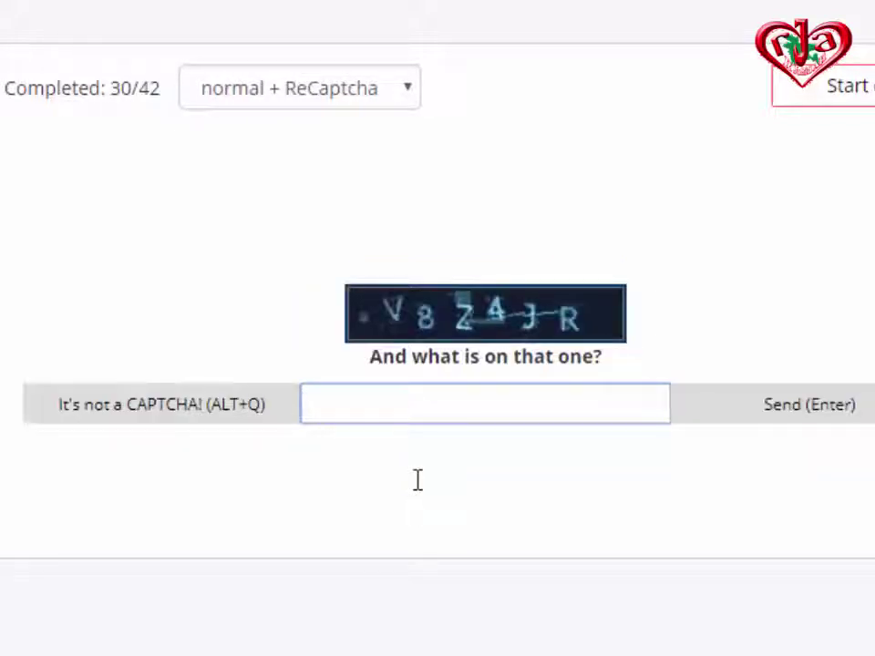
{"action": "type", "text": "8z4jr"}
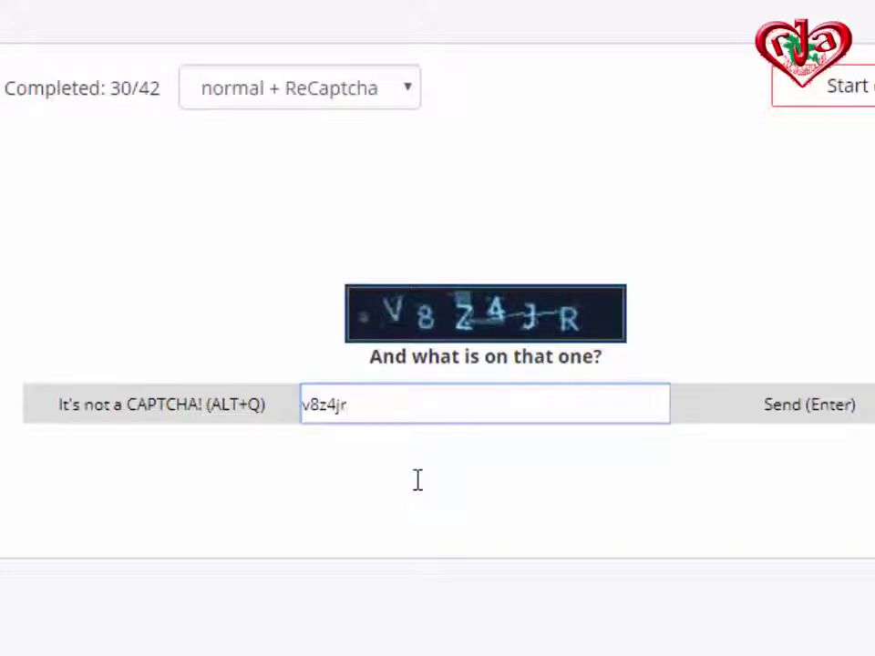
{"action": "key", "text": "Return"}
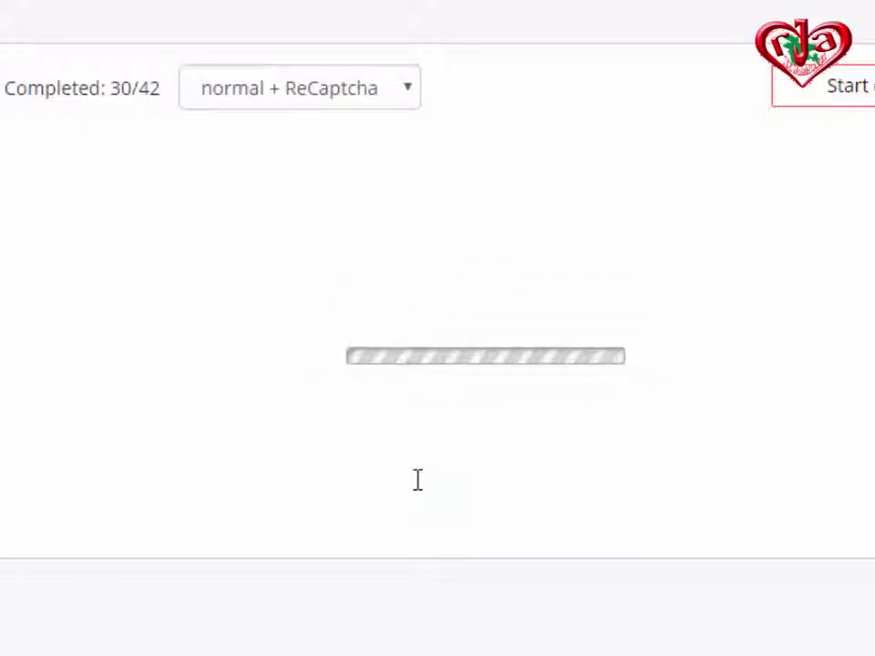
{"action": "type", "text": "x"}
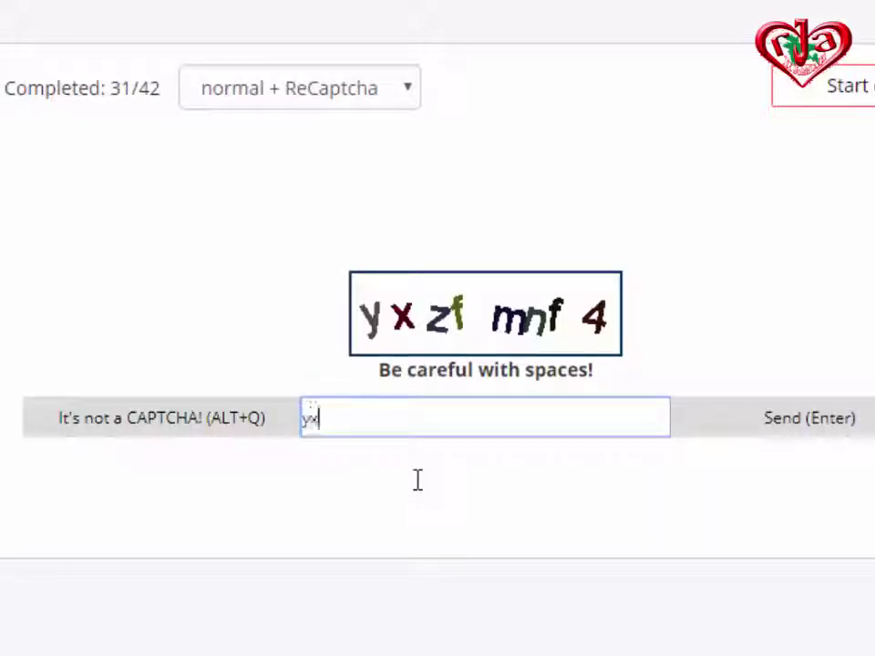
{"action": "type", "text": "zfmnf4"}
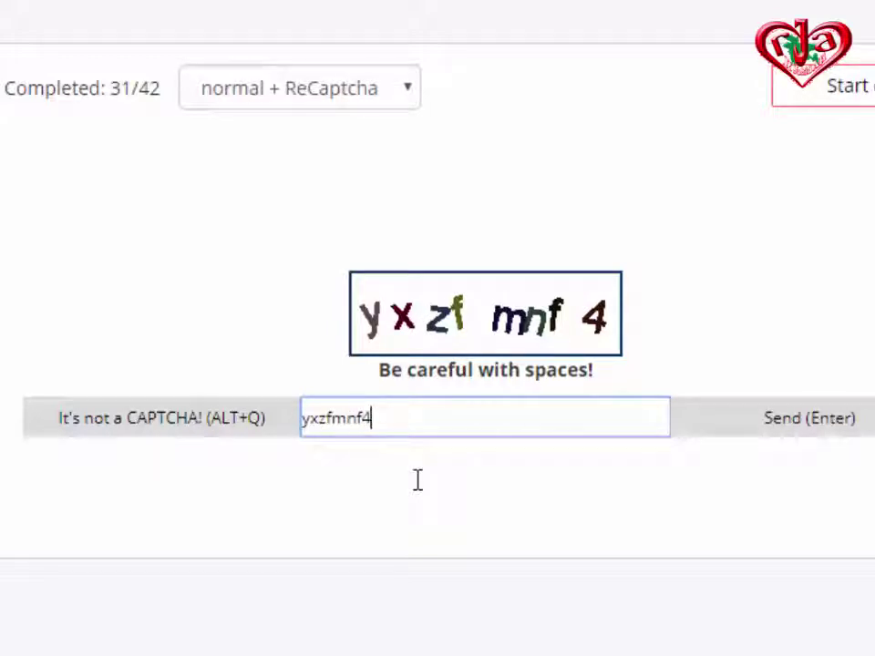
{"action": "key", "text": "Return"}
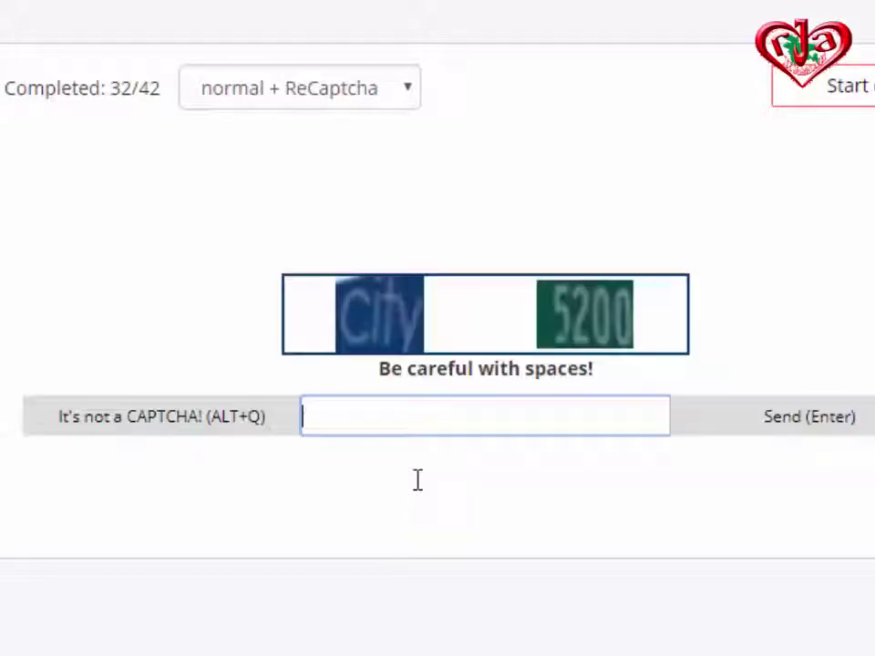
Submit the City 5200, pink-letters, circled-letters ('dism') and blue-letters captcha answers.
{"action": "type", "text": "city 52"}
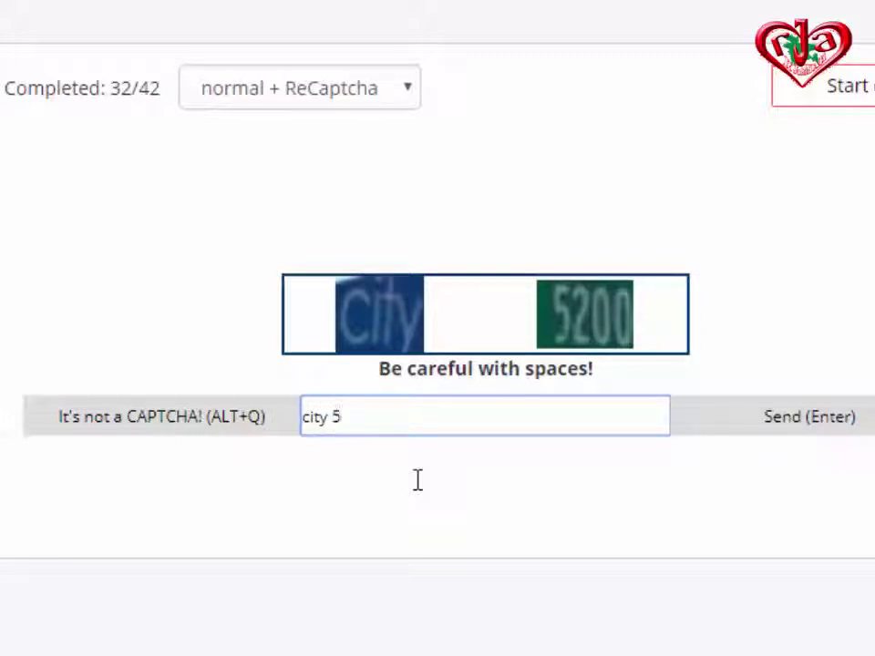
{"action": "type", "text": "00"}
{"action": "key", "text": "Return"}
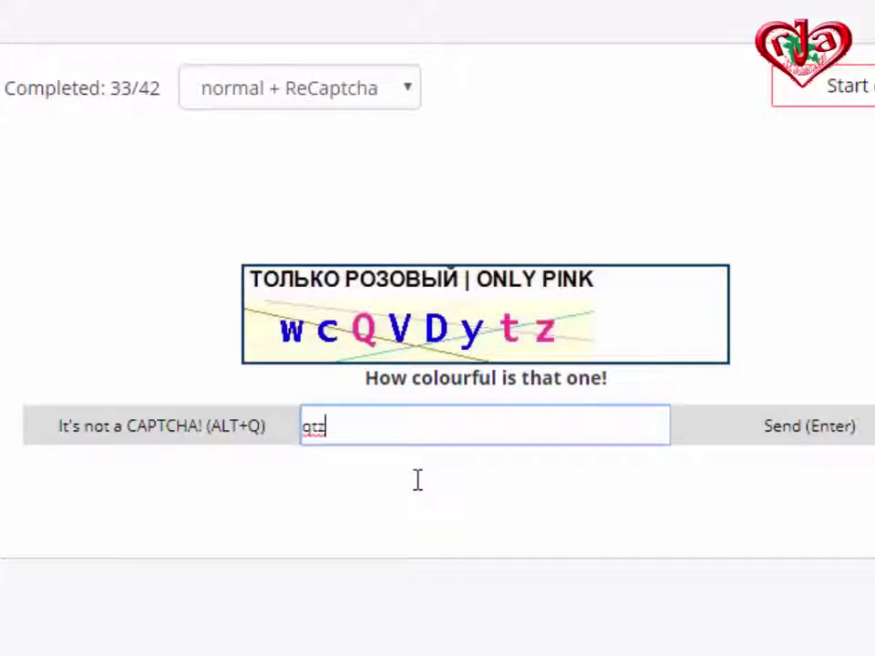
{"action": "key", "text": "Return"}
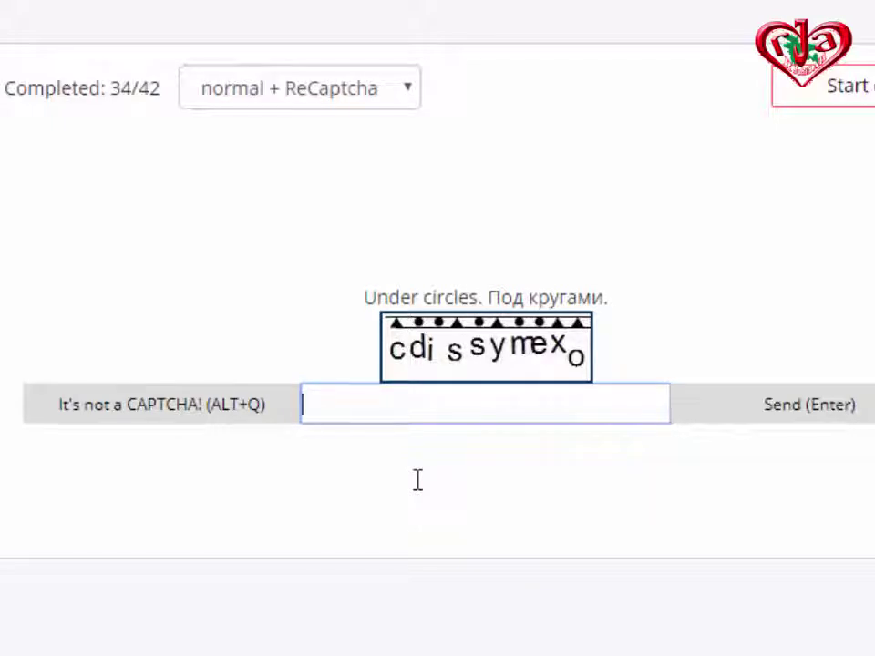
{"action": "type", "text": "d"}
{"action": "type", "text": "is"}
{"action": "type", "text": "me"}
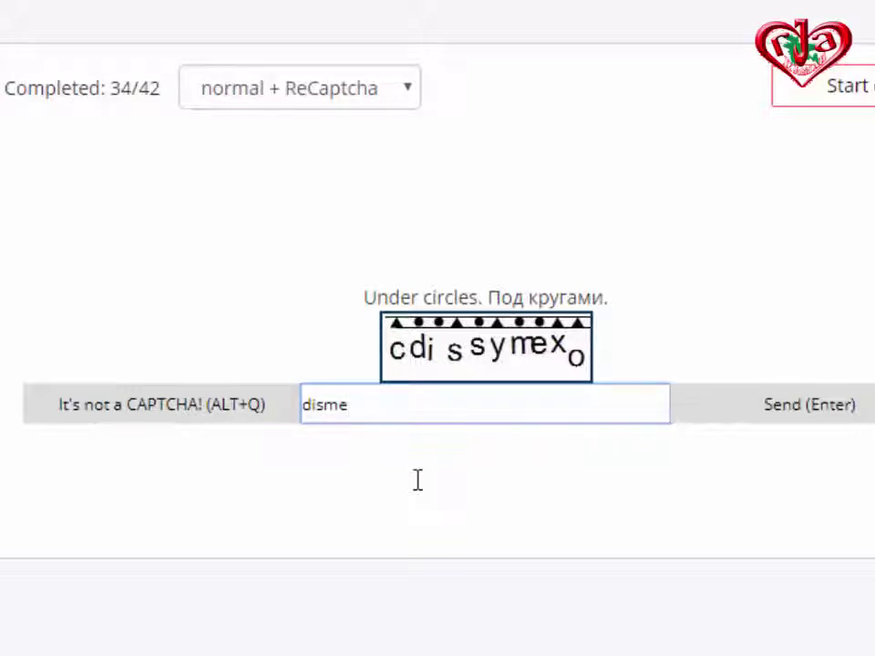
{"action": "key", "text": "Return"}
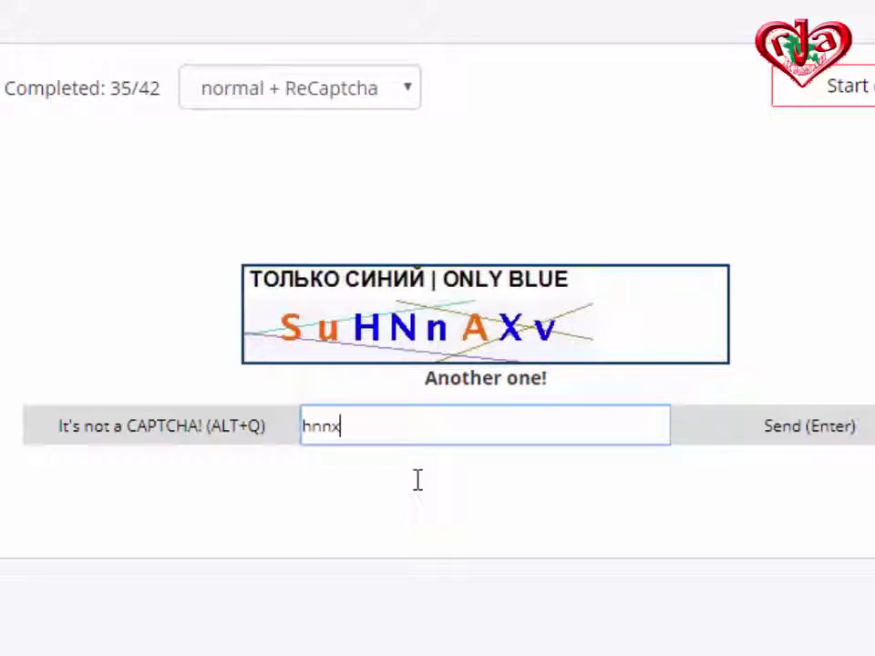
{"action": "type", "text": "v"}
{"action": "key", "text": "Return"}
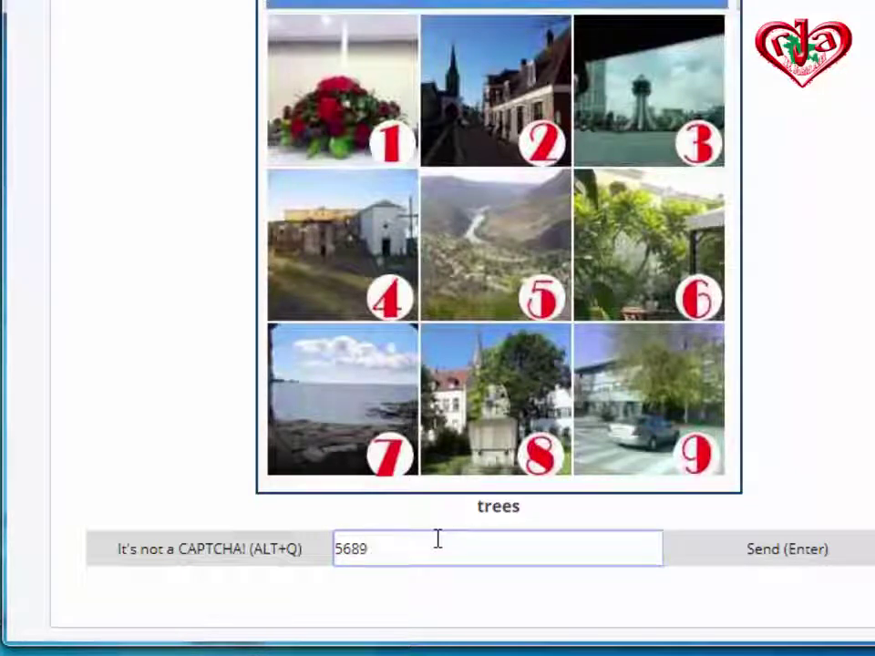
Send 5689 for the trees captcha, then delete the leading 5 from the answer field.
{"action": "key", "text": "Return"}
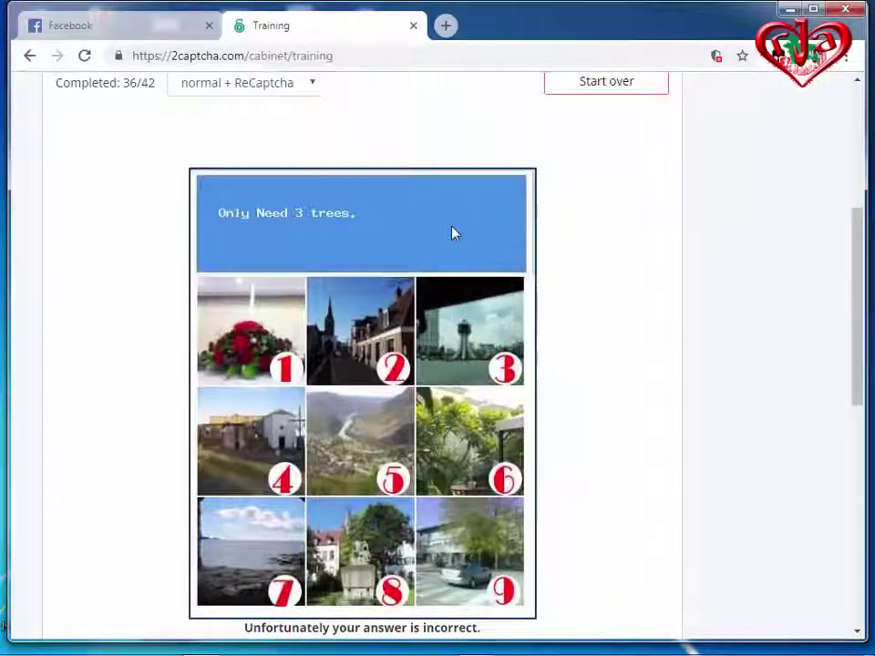
{"action": "scroll", "coordinate": [302, 493], "scroll_direction": "down", "scroll_amount": 1}
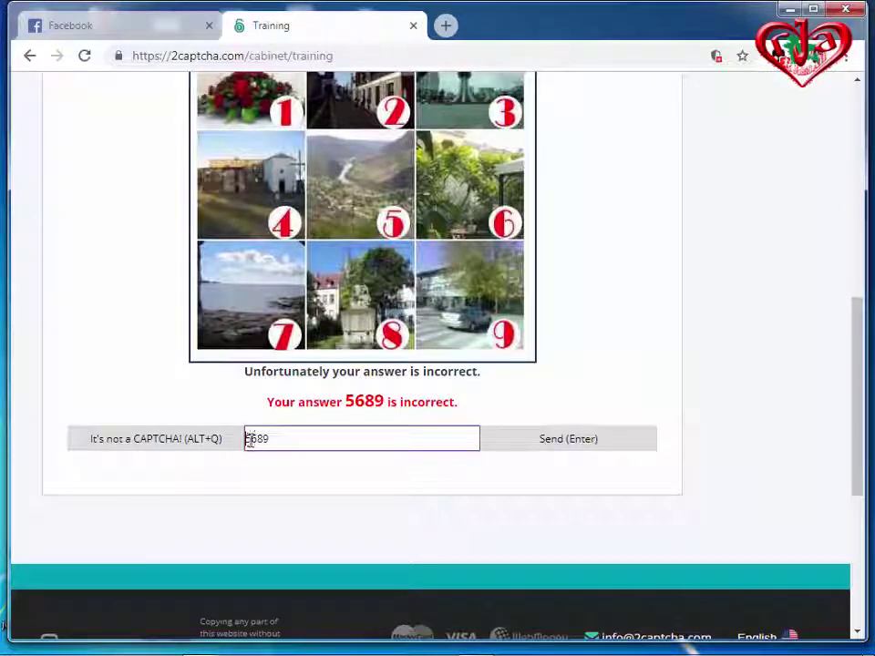
{"action": "left_click_drag", "start_coordinate": [252, 439], "coordinate": [231, 457]}
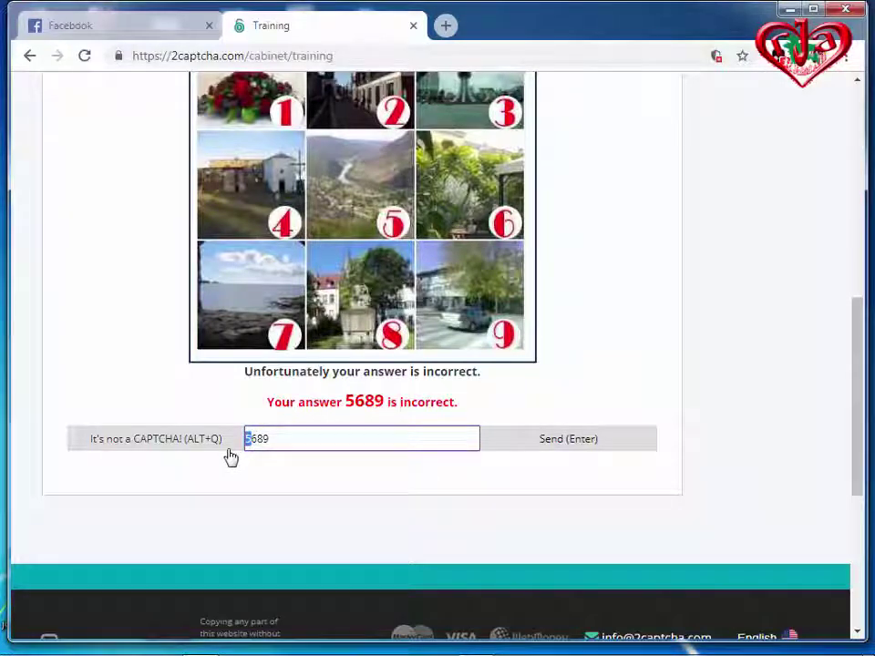
{"action": "key", "text": "BackSpace"}
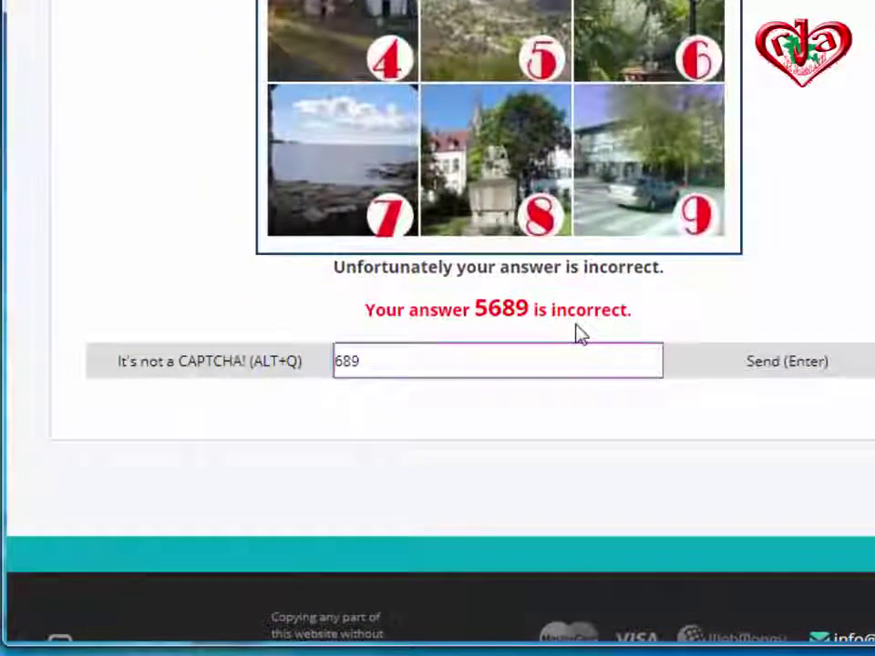
{"action": "scroll", "coordinate": [579, 334], "scroll_direction": "down", "scroll_amount": 5}
{"action": "scroll", "coordinate": [586, 60], "scroll_direction": "up", "scroll_amount": 5}
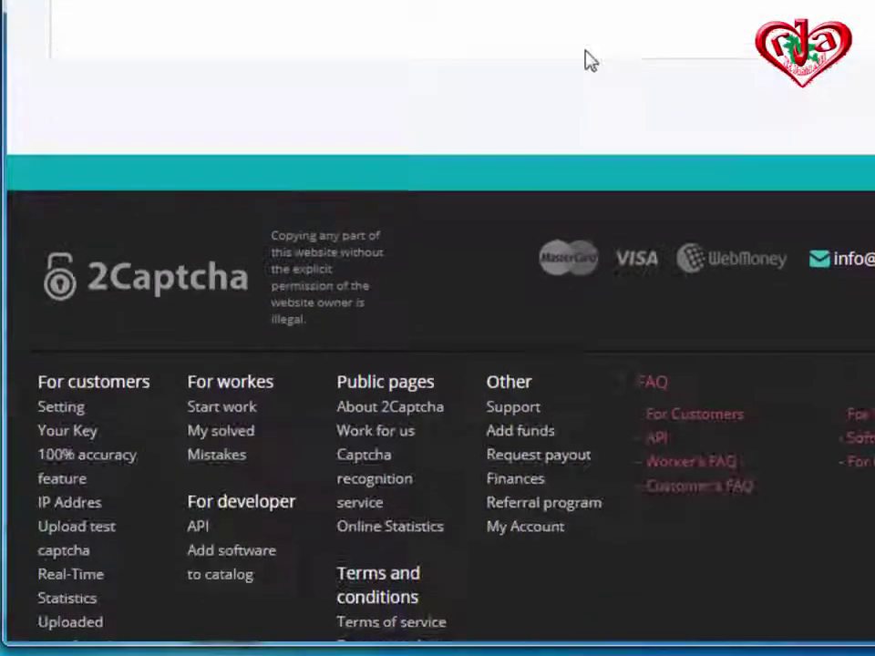
{"action": "scroll", "coordinate": [378, 237], "scroll_direction": "down", "scroll_amount": 2}
{"action": "type", "text": "578"}
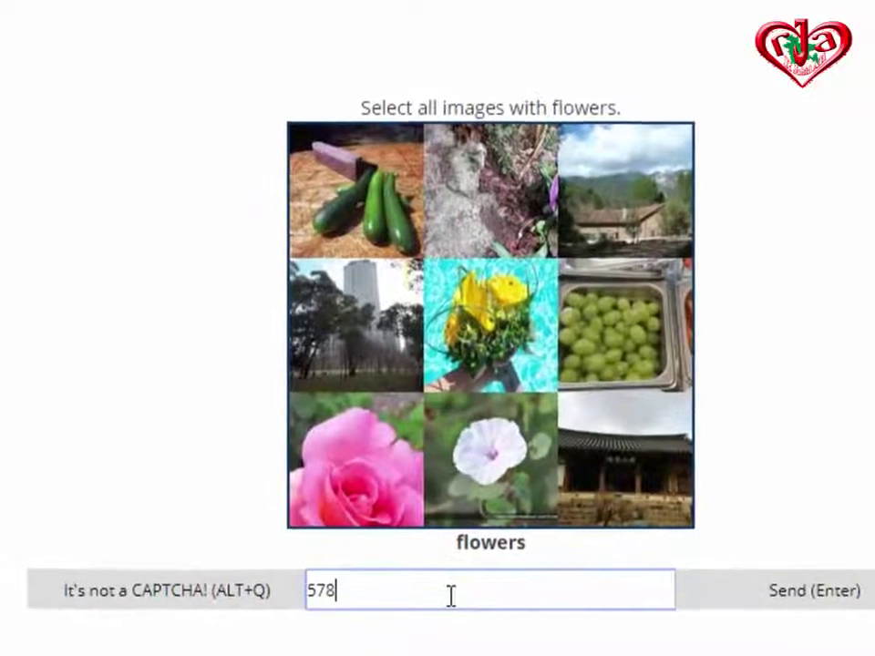
Send 578 for the flowers captcha and 9ab for the street signs captcha.
{"action": "key", "text": "Return"}
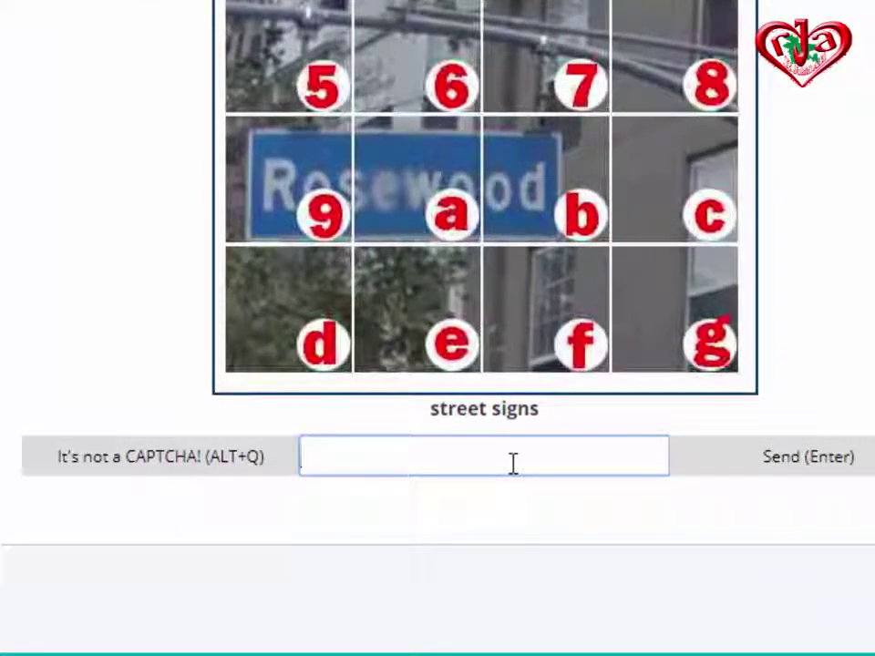
{"action": "type", "text": "9ab"}
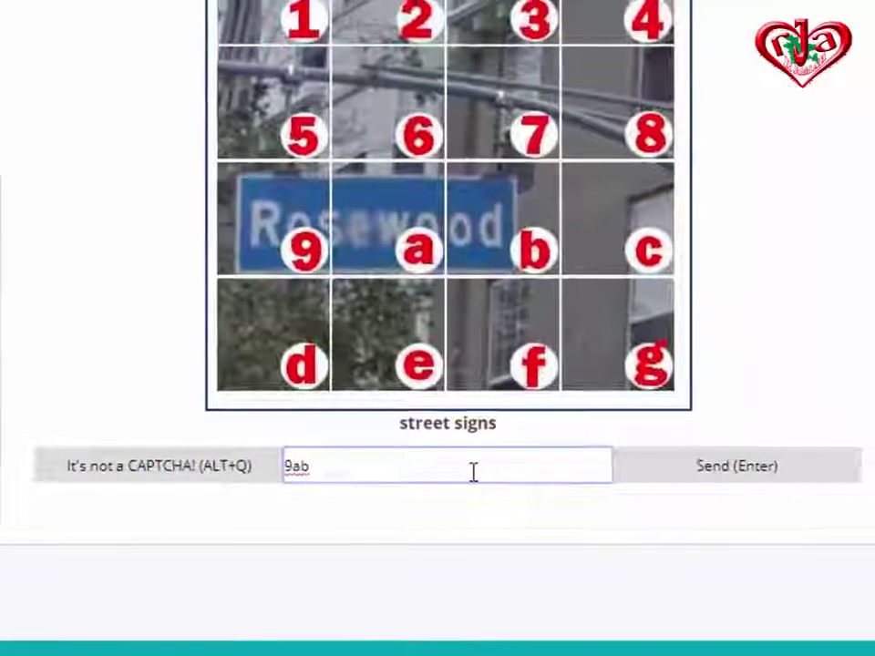
{"action": "key", "text": "Return"}
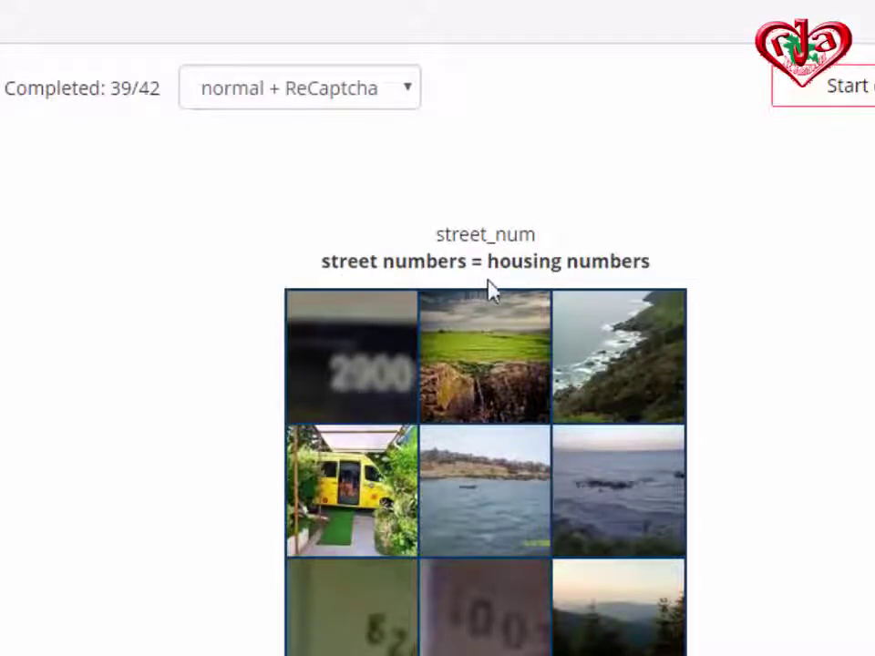
Mark the 2900, 82 and 1001 house-number tiles and send the selection.
{"action": "scroll", "coordinate": [538, 313], "scroll_direction": "down", "scroll_amount": 3}
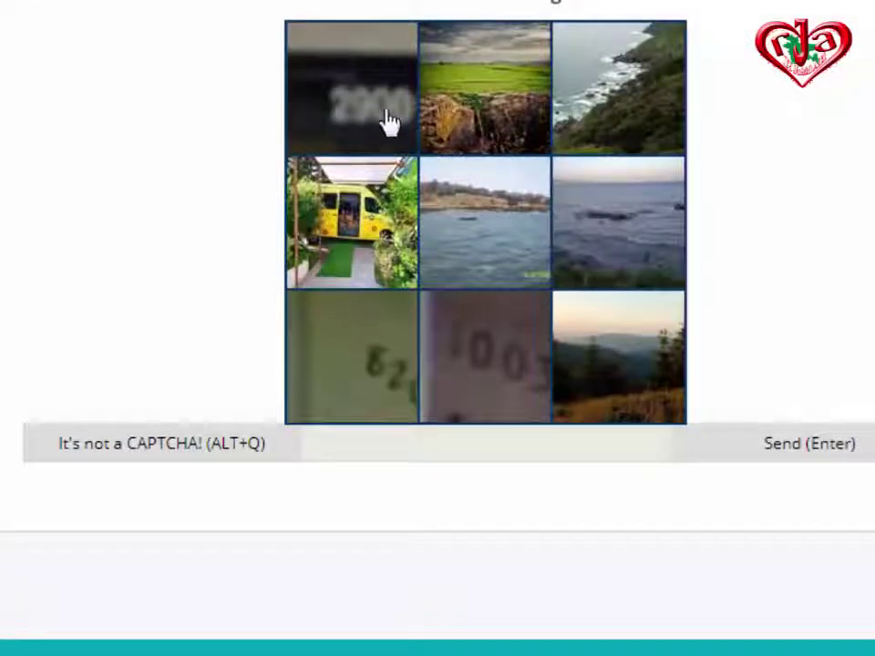
{"action": "scroll", "coordinate": [493, 453], "scroll_direction": "up", "scroll_amount": 1}
{"action": "scroll", "coordinate": [492, 454], "scroll_direction": "up", "scroll_amount": 3}
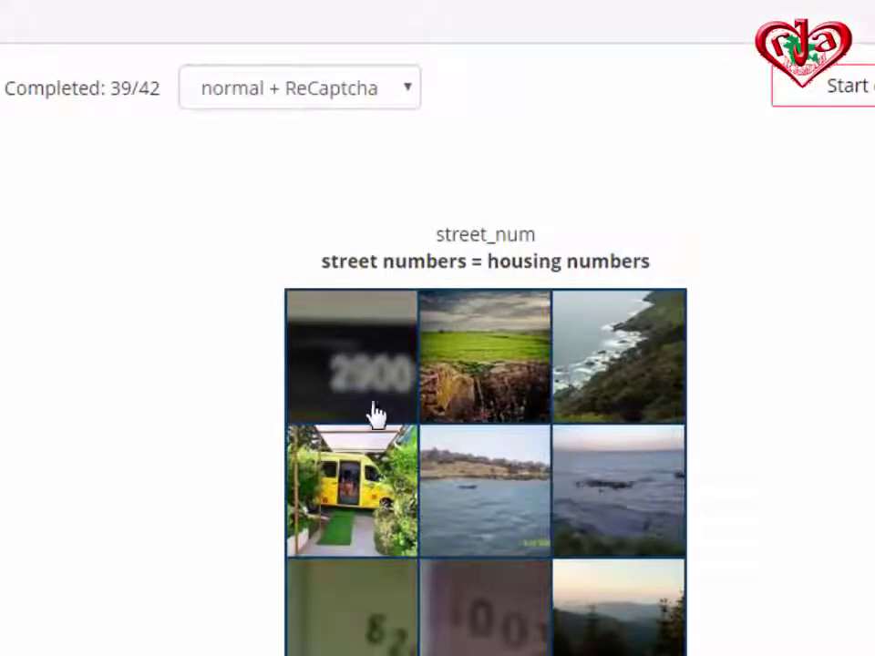
{"action": "left_click", "coordinate": [370, 383]}
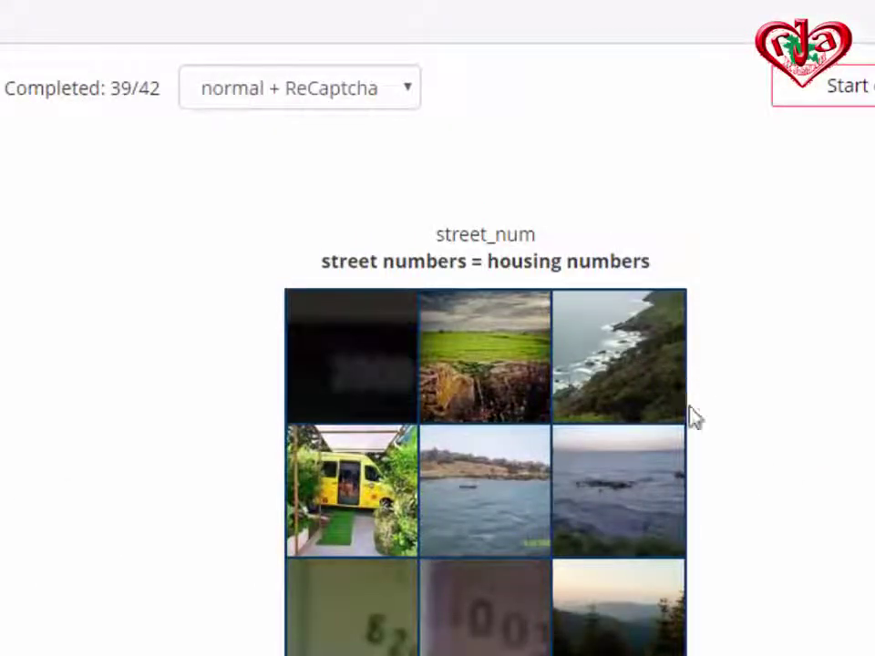
{"action": "left_click", "coordinate": [369, 633]}
{"action": "left_click", "coordinate": [486, 645]}
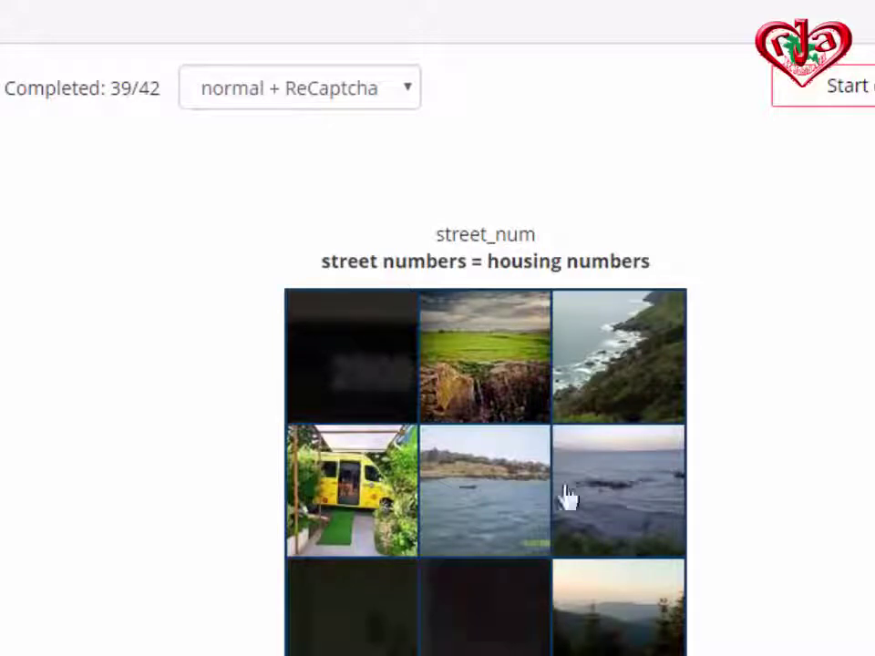
{"action": "scroll", "coordinate": [504, 547], "scroll_direction": "down", "scroll_amount": 3}
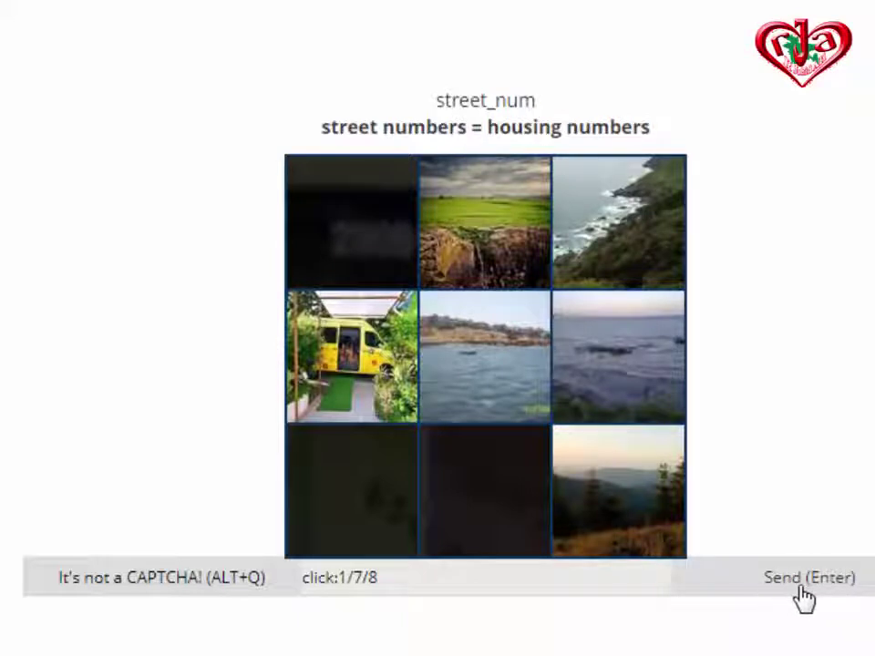
{"action": "left_click", "coordinate": [802, 594]}
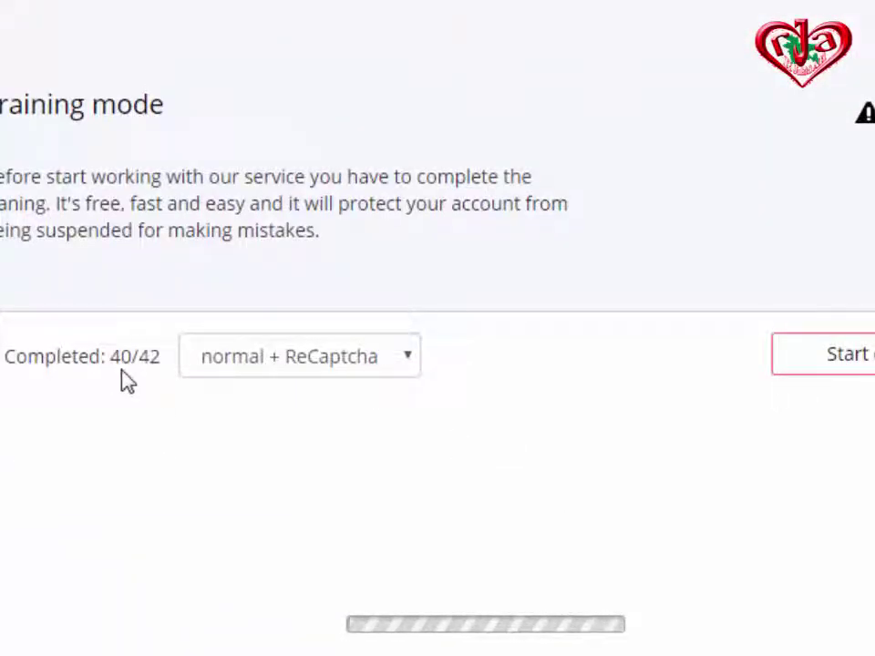
Flag the login-page screenshot with 'It's not a CAPTCHA!'.
{"action": "scroll", "coordinate": [393, 462], "scroll_direction": "down", "scroll_amount": 2}
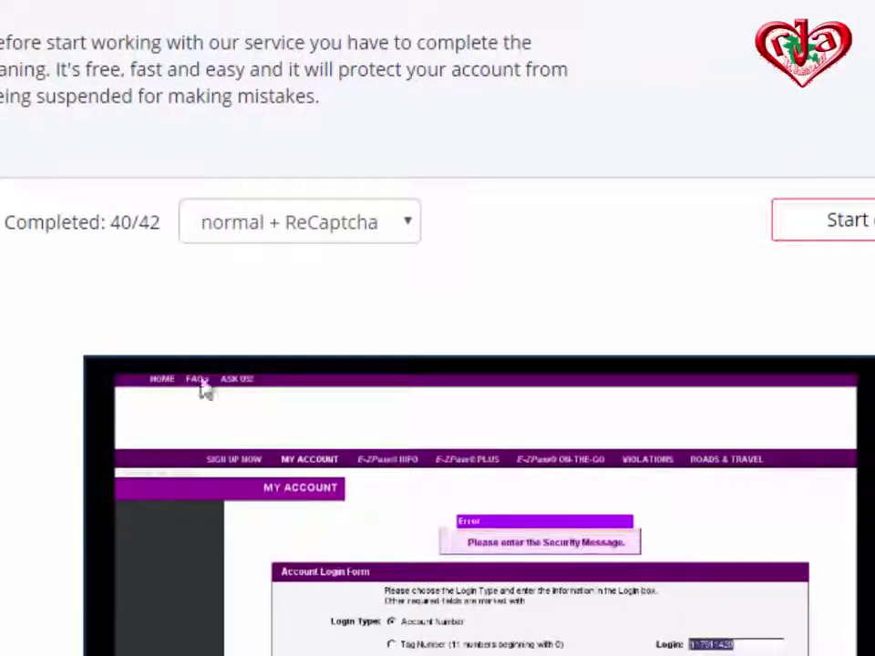
{"action": "scroll", "coordinate": [543, 540], "scroll_direction": "down", "scroll_amount": 4}
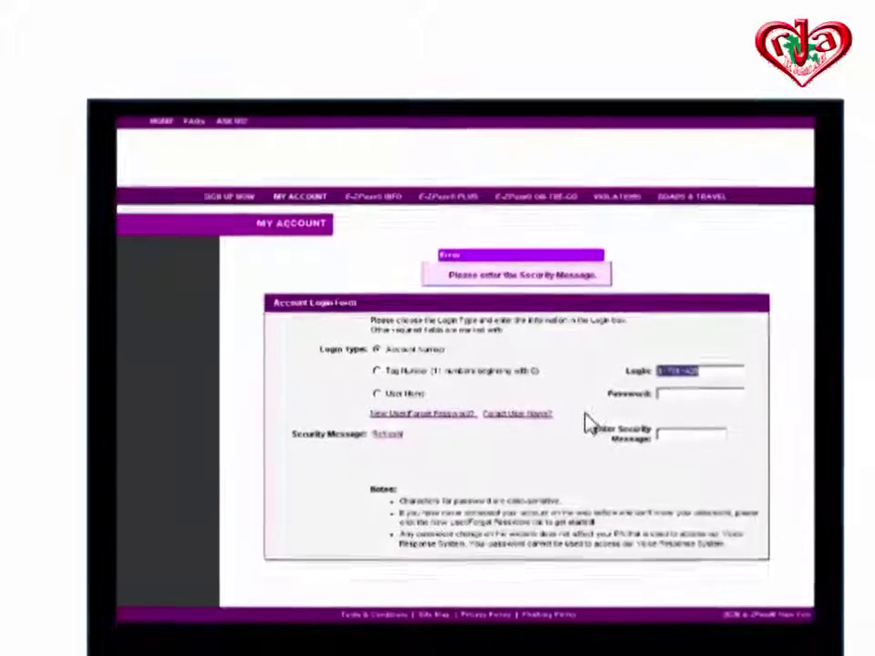
{"action": "scroll", "coordinate": [584, 421], "scroll_direction": "down", "scroll_amount": 2}
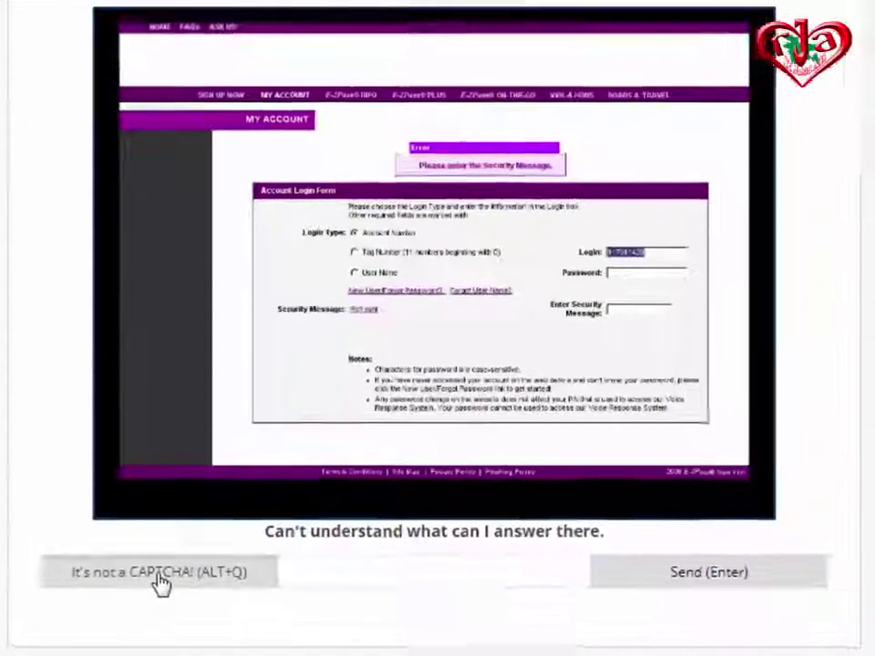
{"action": "left_click", "coordinate": [161, 583]}
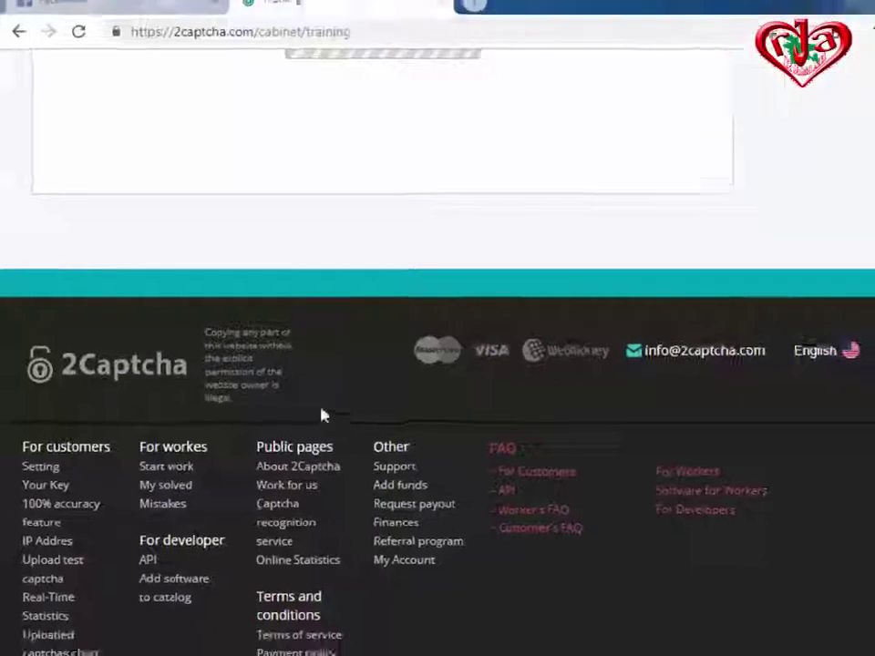
{"action": "scroll", "coordinate": [323, 414], "scroll_direction": "up", "scroll_amount": 5}
{"action": "type", "text": "i"}
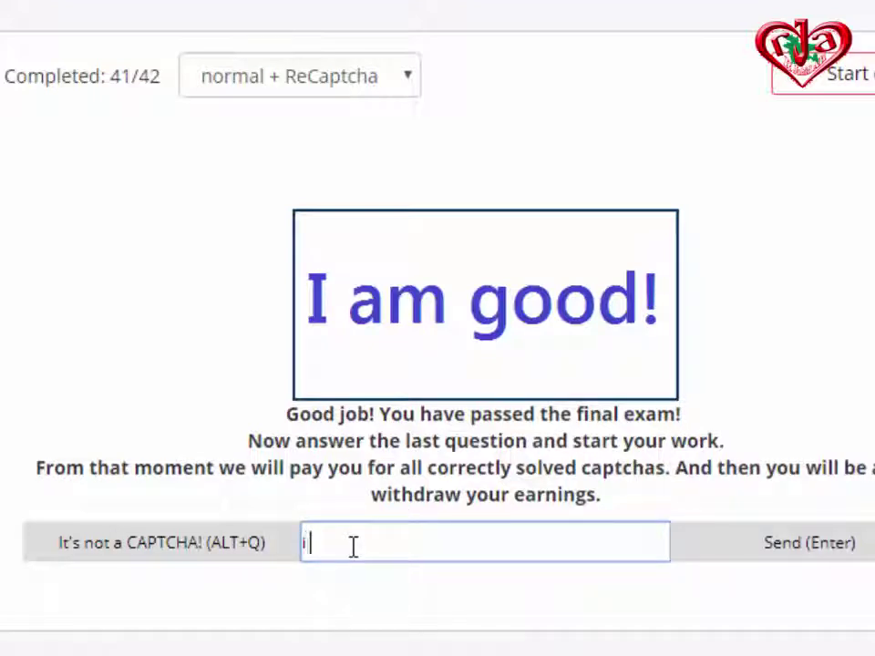
Submit 'i am good', then fix the rejected answer by appending '!' and resubmit.
{"action": "type", "text": "aa"}
{"action": "key", "text": "Return"}
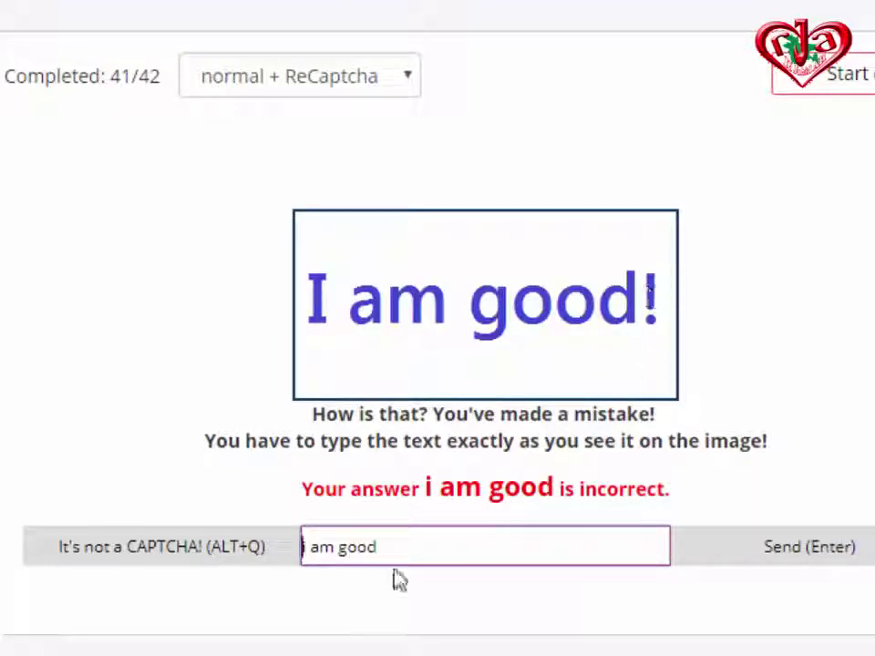
{"action": "left_click", "coordinate": [388, 547]}
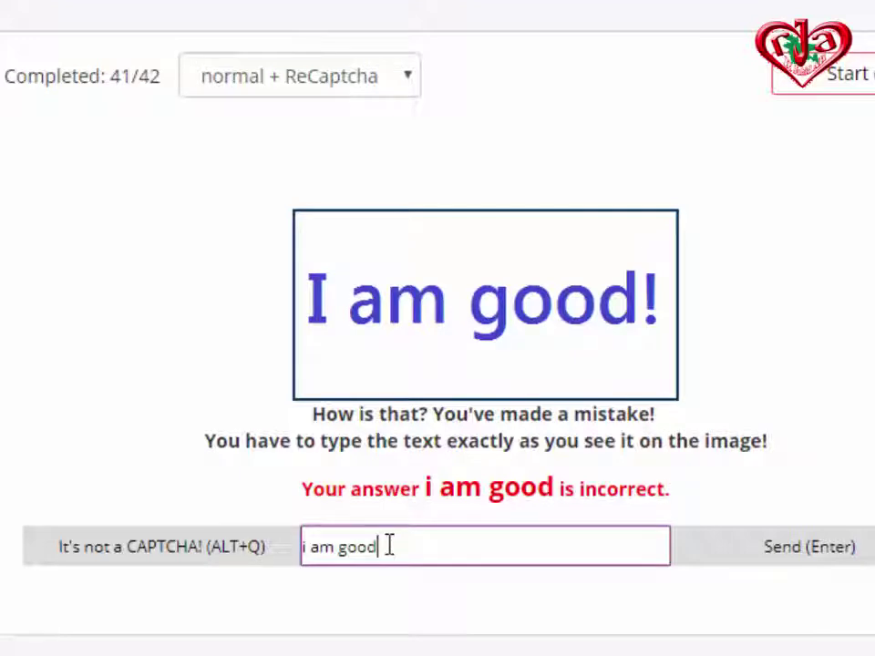
{"action": "type", "text": "!"}
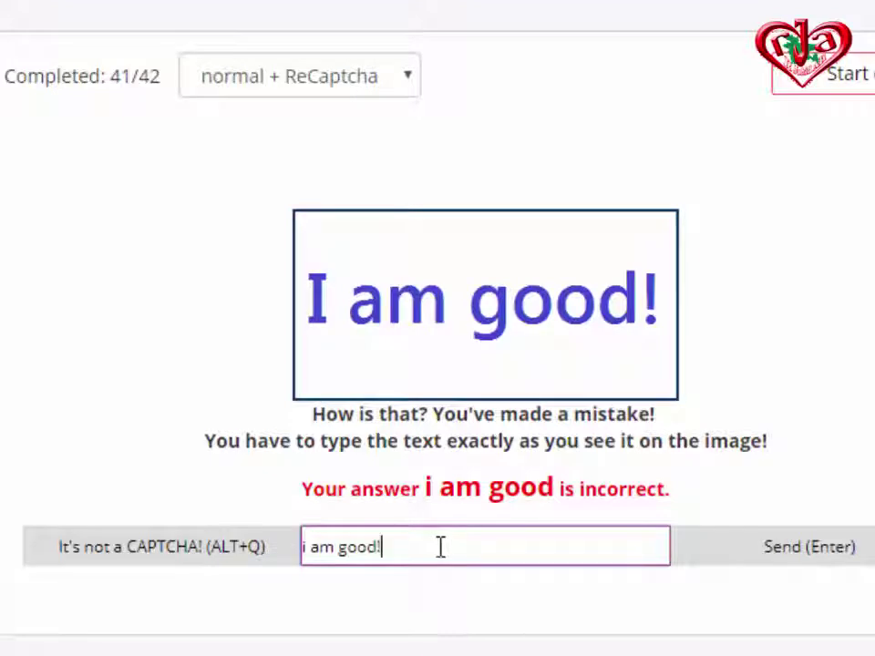
{"action": "key", "text": "Return"}
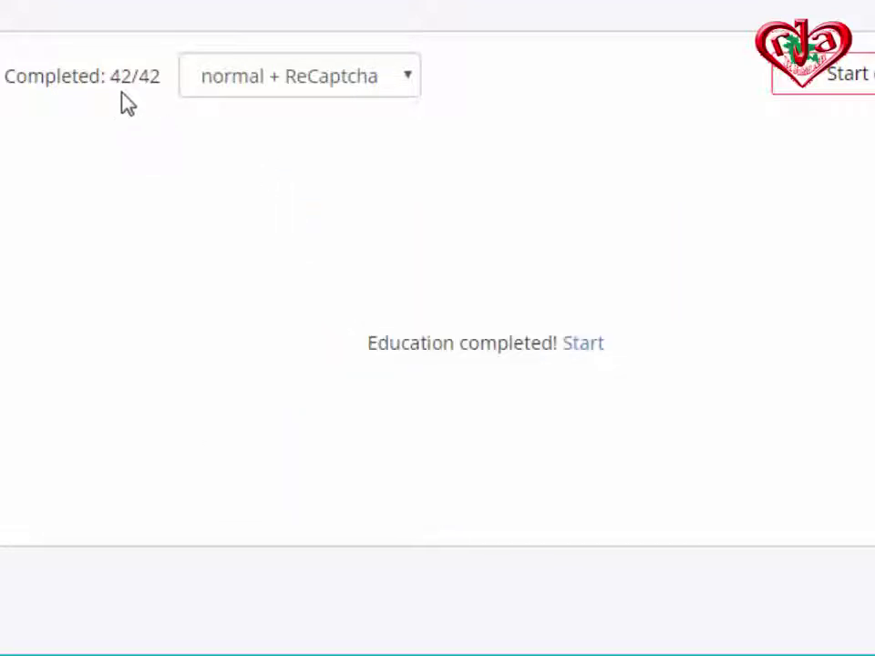
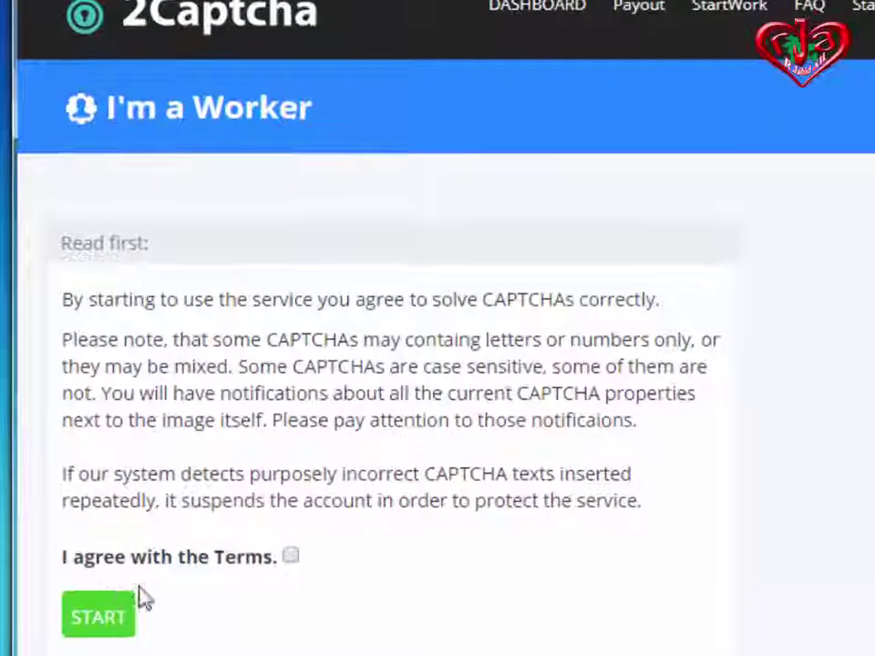
Agree to the worker Terms and press START to go on to language selection.
{"action": "scroll", "coordinate": [414, 592], "scroll_direction": "down", "scroll_amount": 2}
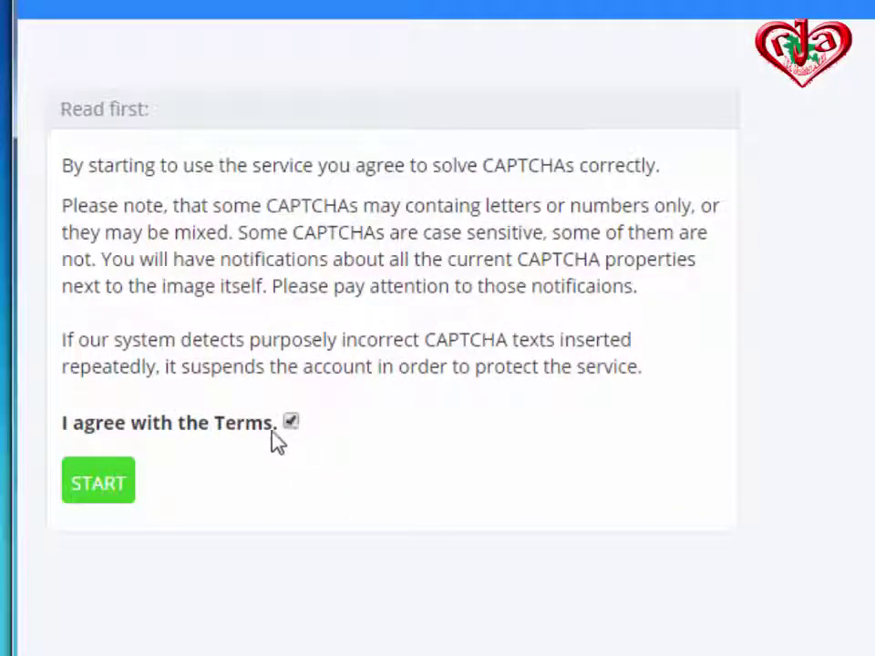
{"action": "left_click", "coordinate": [100, 488]}
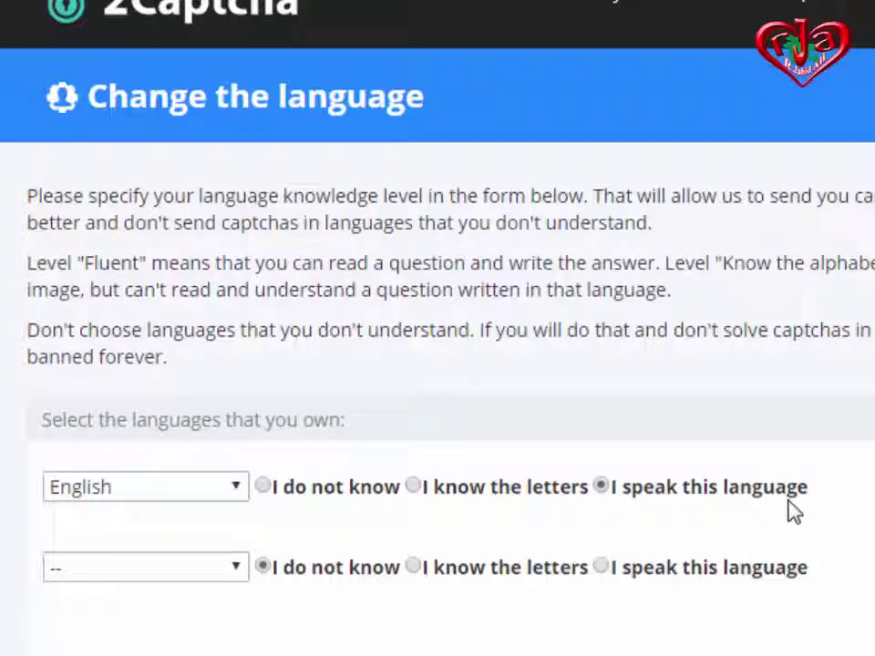
Keep English only, leave the second language as '--', and confirm everything is correct.
{"action": "left_click", "coordinate": [238, 574]}
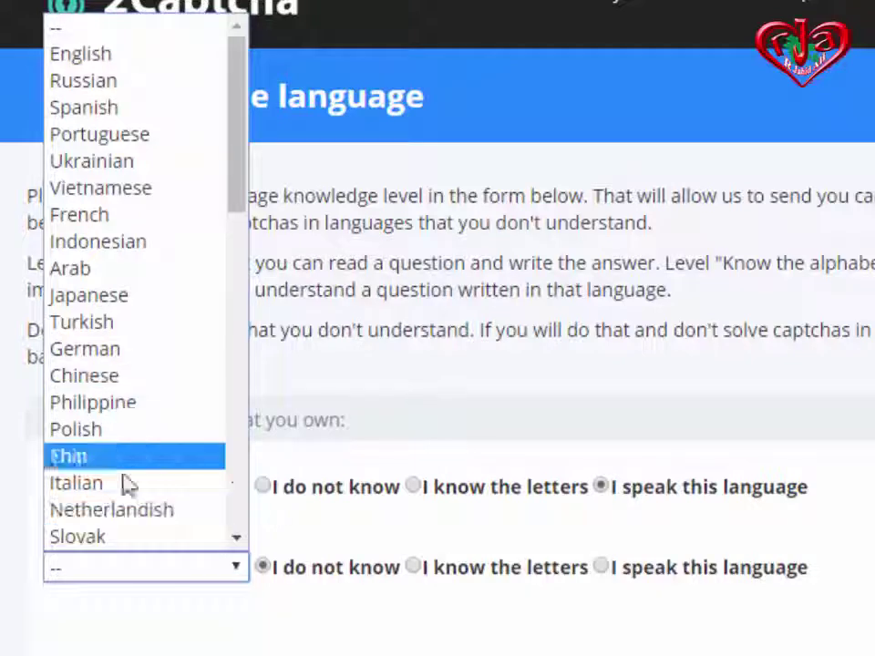
{"action": "left_click", "coordinate": [88, 625]}
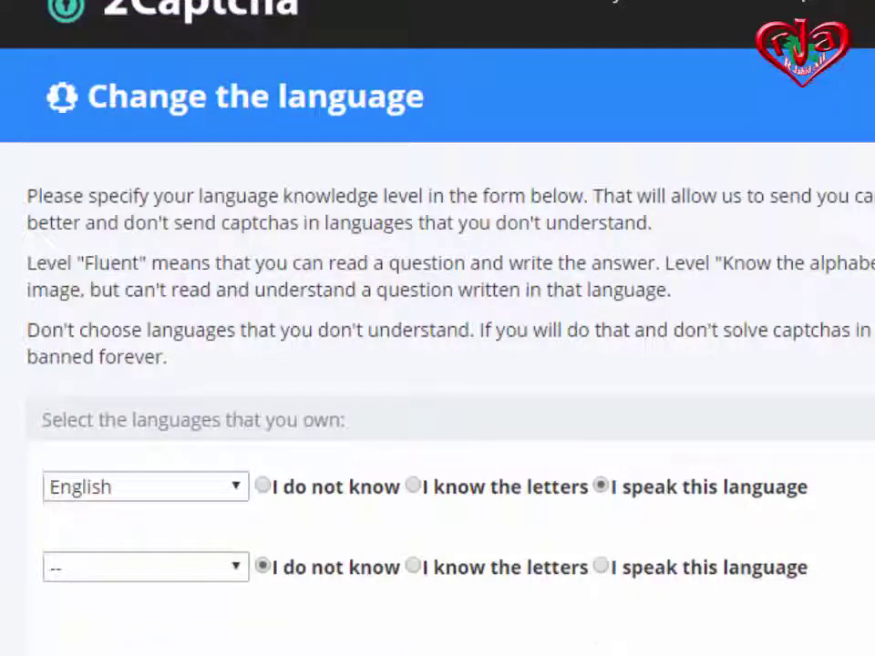
{"action": "scroll", "coordinate": [438, 364], "scroll_direction": "down", "scroll_amount": 3}
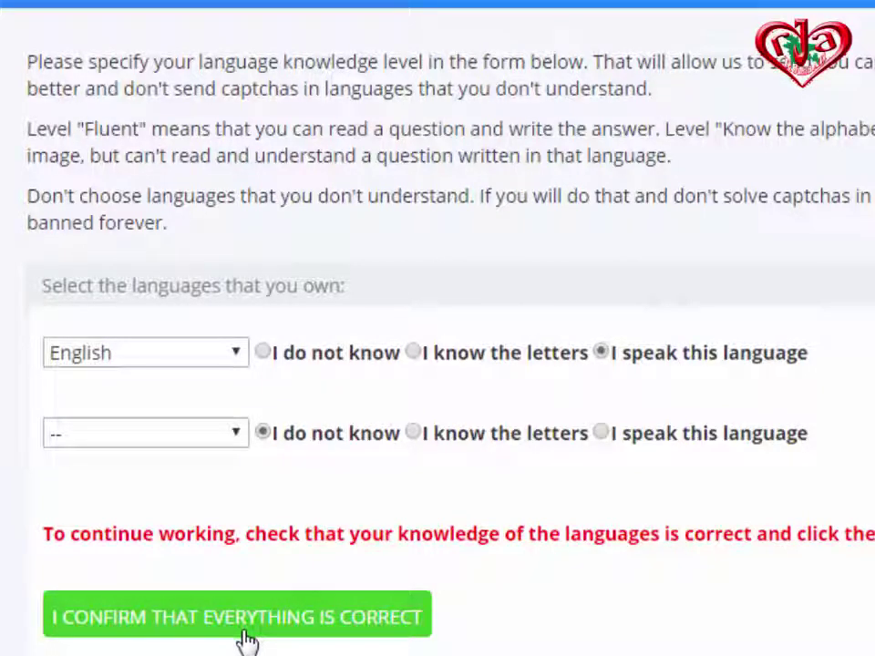
{"action": "left_click", "coordinate": [360, 634]}
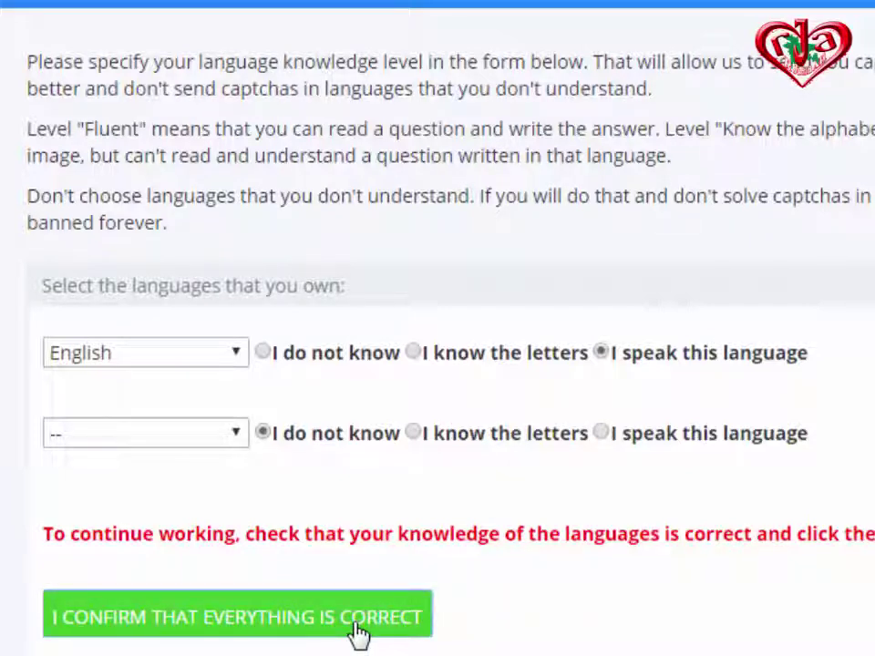
{"action": "left_click", "coordinate": [358, 632]}
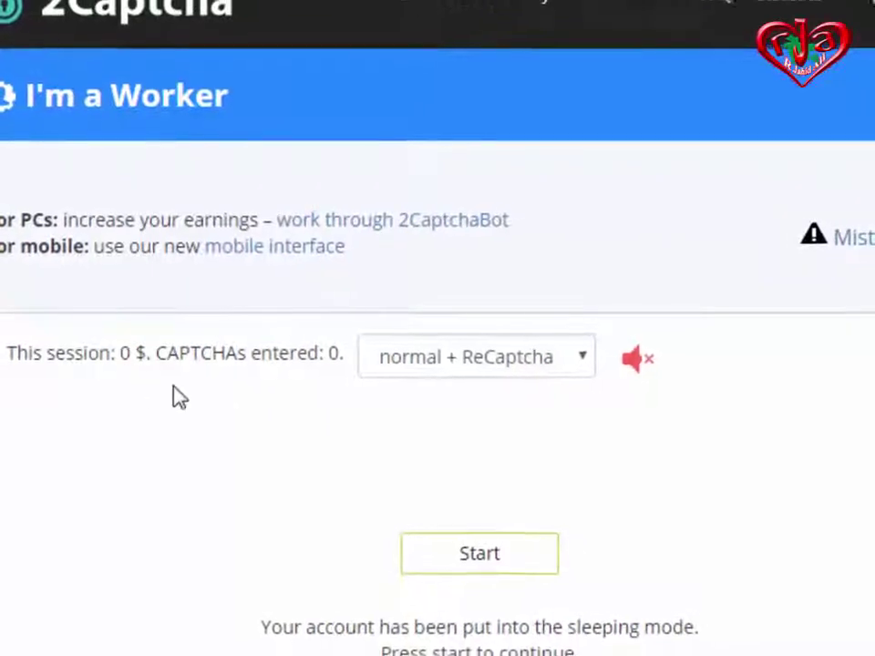
Start a solving session and submit 7 as the first CAPTCHA answer.
{"action": "scroll", "coordinate": [107, 576], "scroll_direction": "down", "scroll_amount": 2}
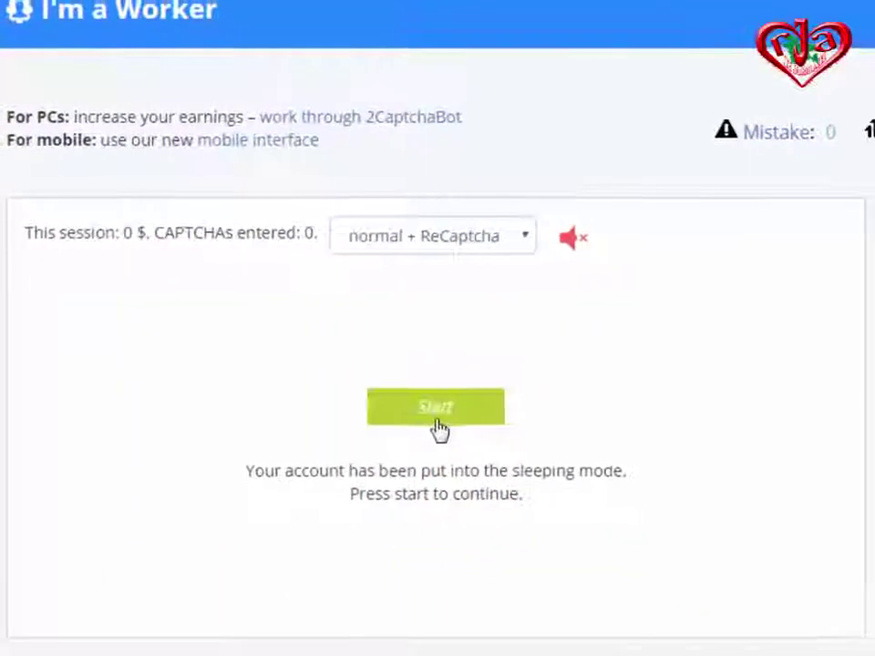
{"action": "left_click", "coordinate": [445, 420]}
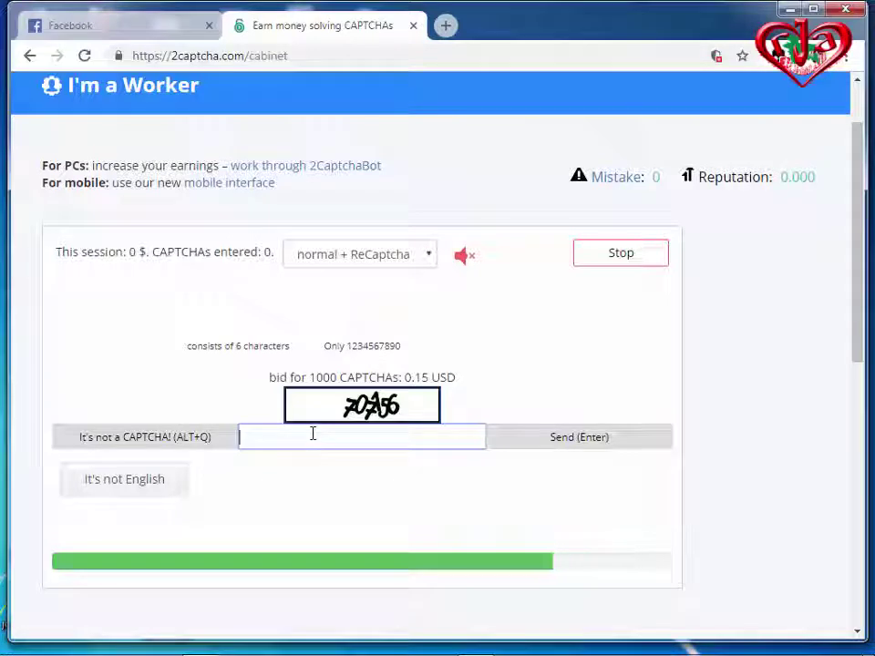
{"action": "type", "text": "707156"}
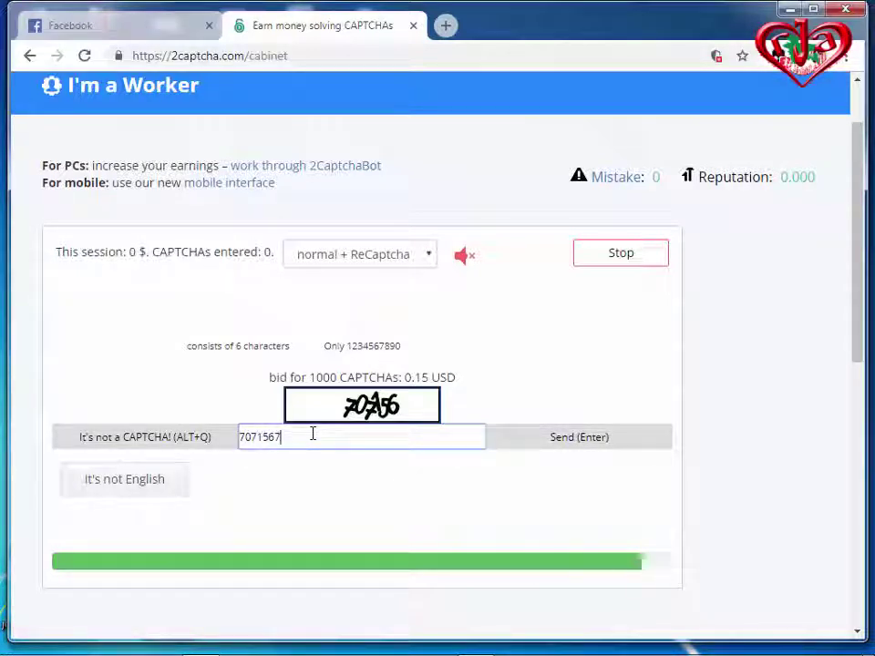
{"action": "key", "text": "Return"}
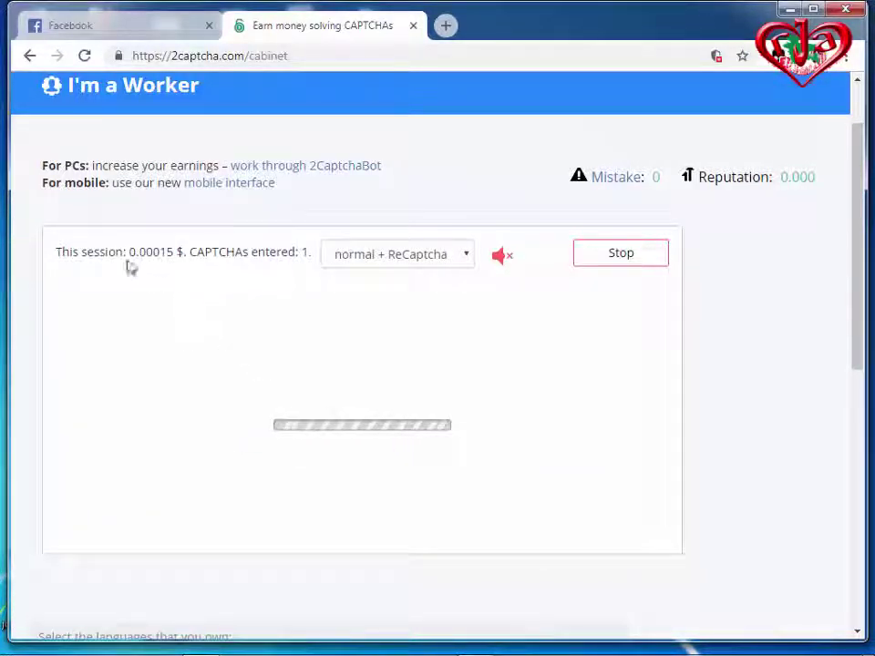
Check the 0.00015 $ earnings, keep the normal + ReCaptcha type, and stop the session.
{"action": "left_click_drag", "start_coordinate": [130, 254], "coordinate": [175, 254]}
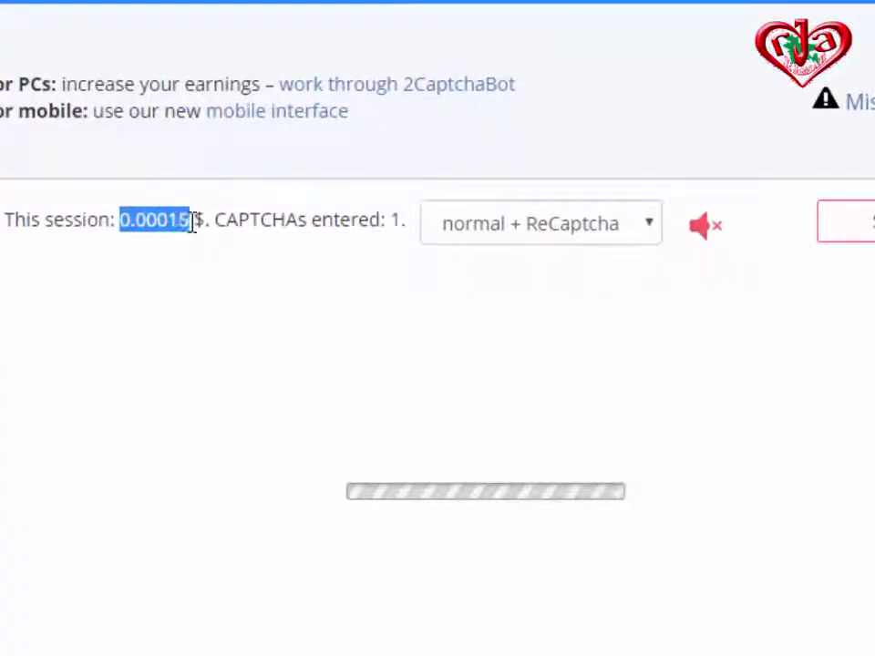
{"action": "left_click", "coordinate": [176, 224]}
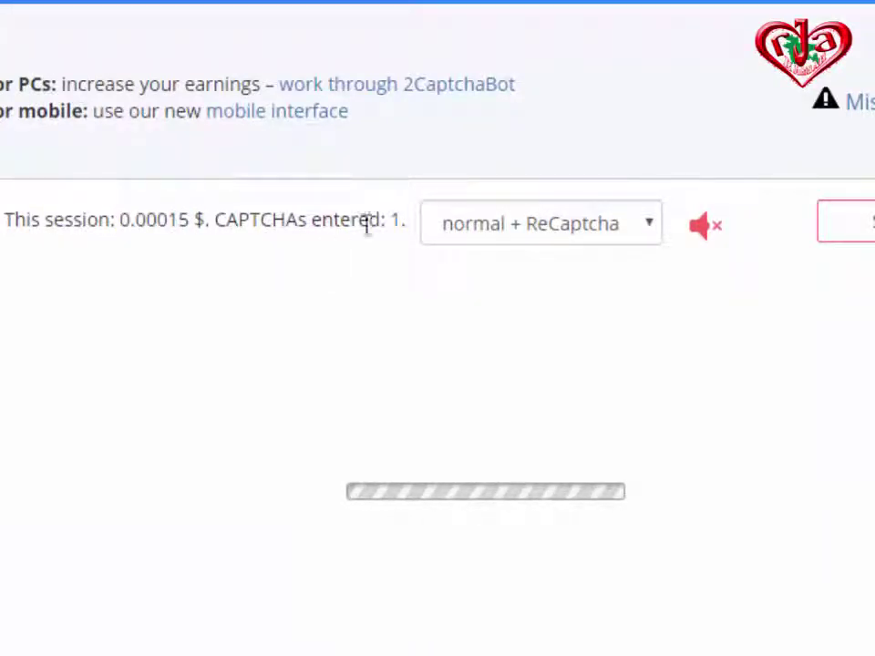
{"action": "left_click", "coordinate": [647, 228]}
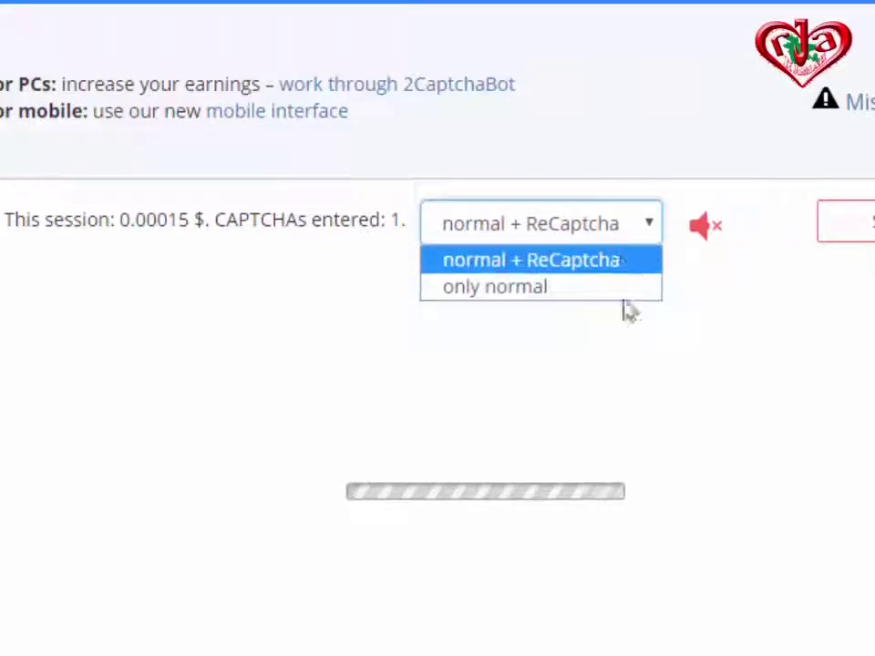
{"action": "left_click", "coordinate": [809, 359]}
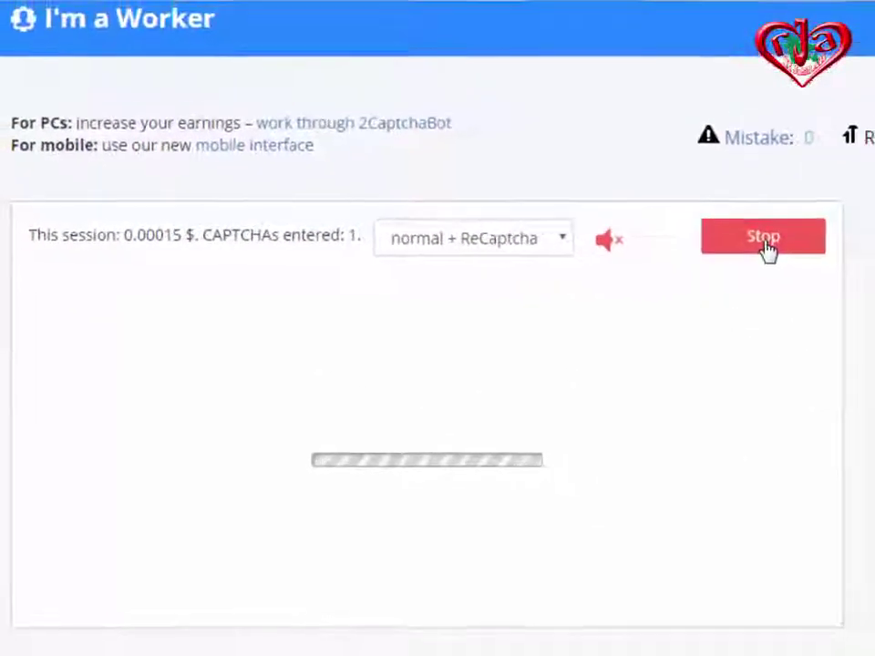
{"action": "left_click", "coordinate": [726, 248]}
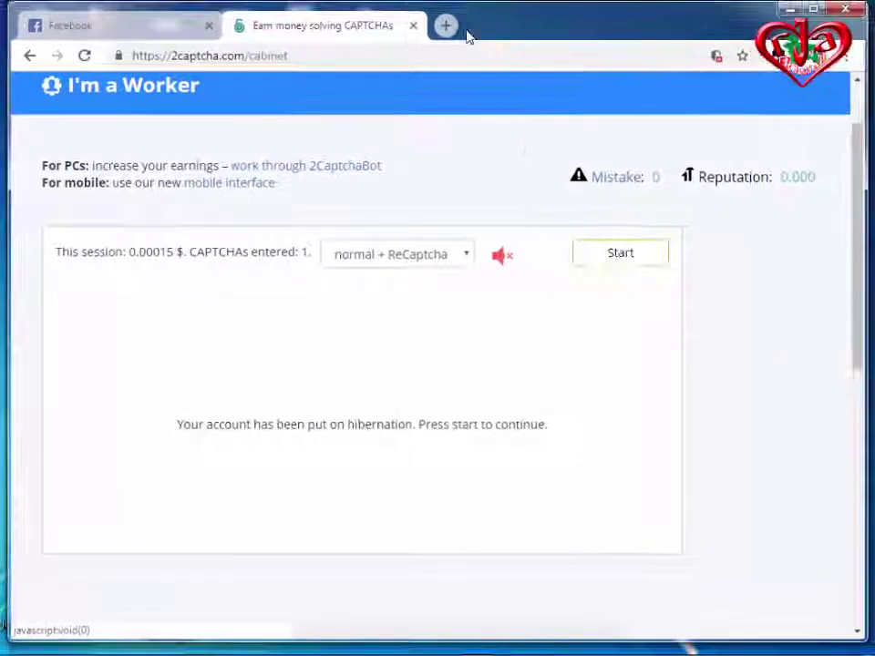
{"action": "scroll", "coordinate": [397, 307], "scroll_direction": "up", "scroll_amount": 1}
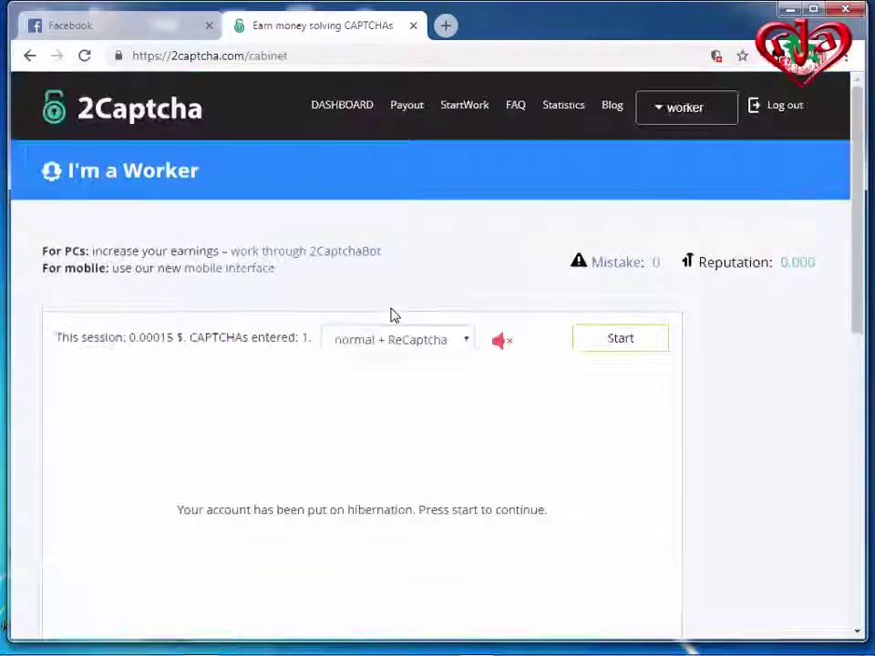
{"action": "left_click", "coordinate": [663, 111]}
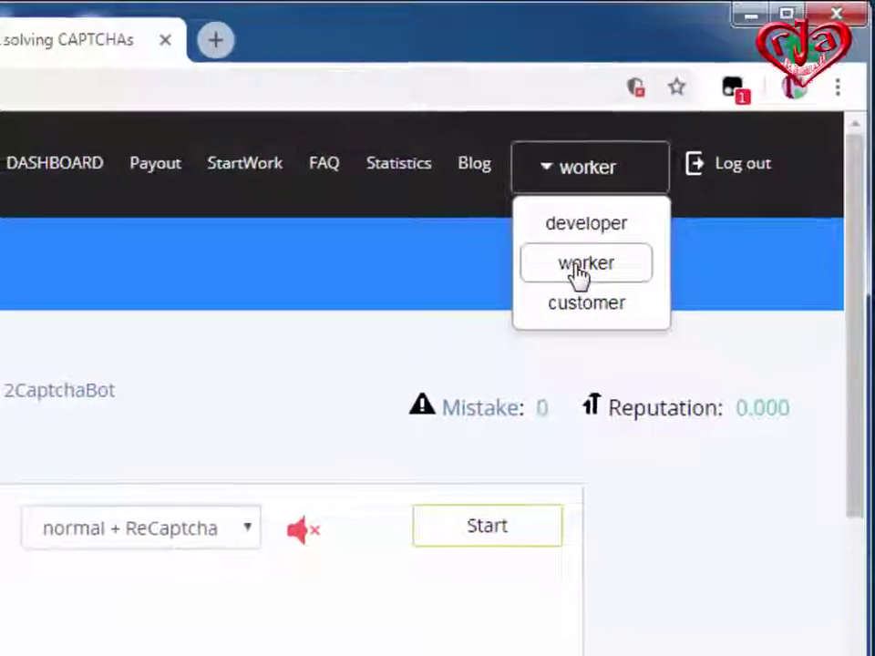
{"action": "left_click", "coordinate": [579, 274]}
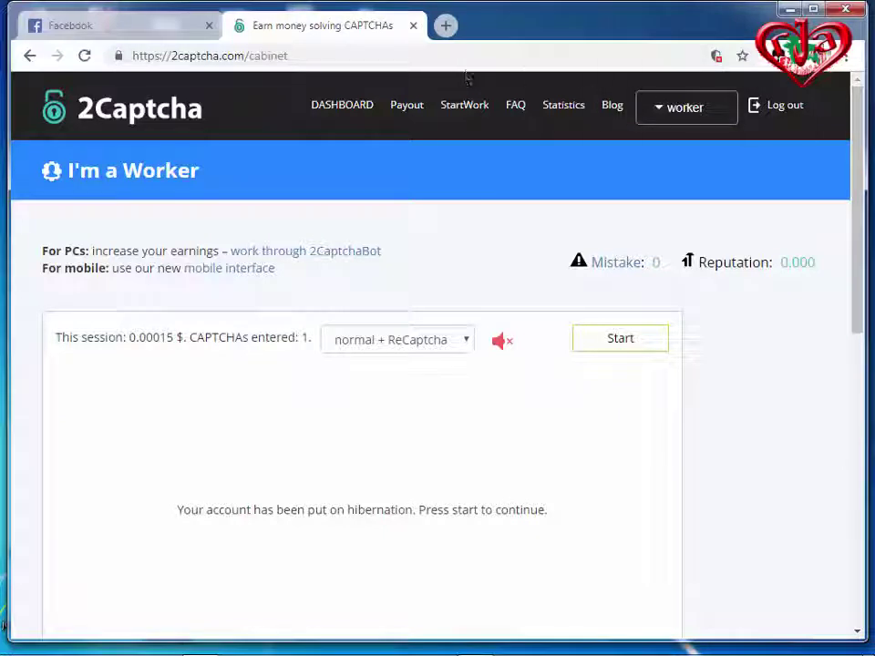
Copy the cabinet page URL and load it in a new incognito window.
{"action": "right_click", "coordinate": [182, 56]}
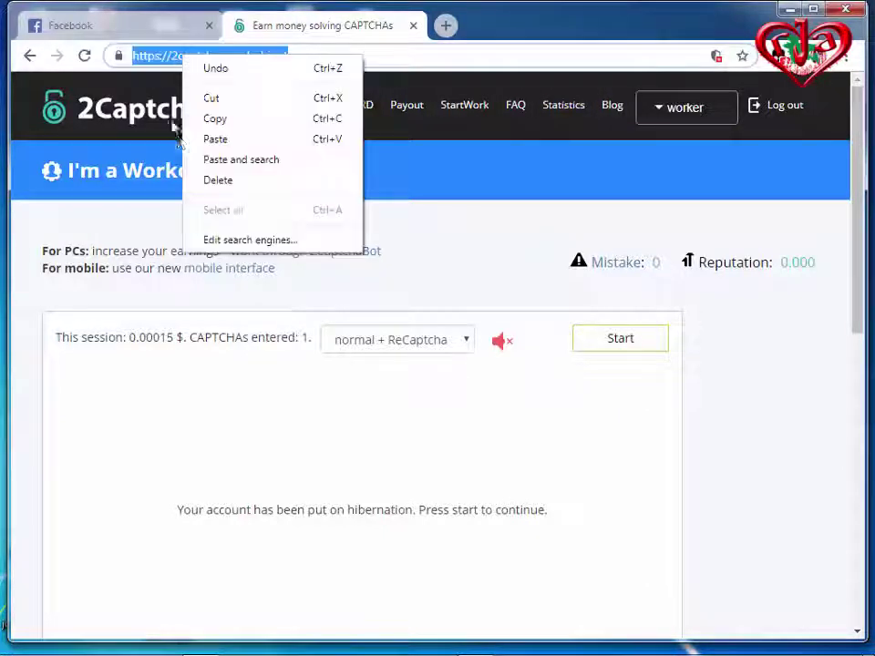
{"action": "left_click", "coordinate": [215, 119]}
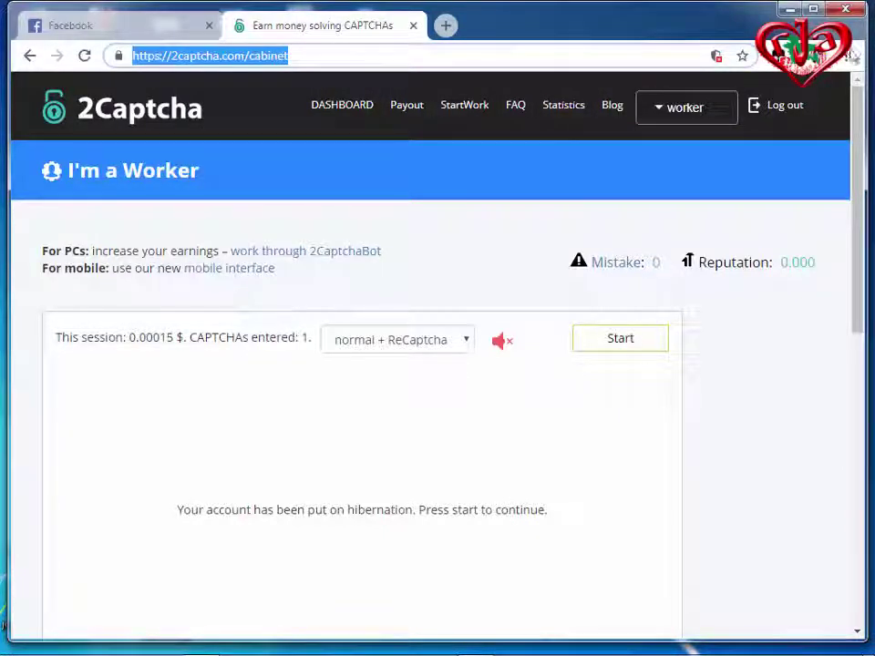
{"action": "key", "text": "alt+f"}
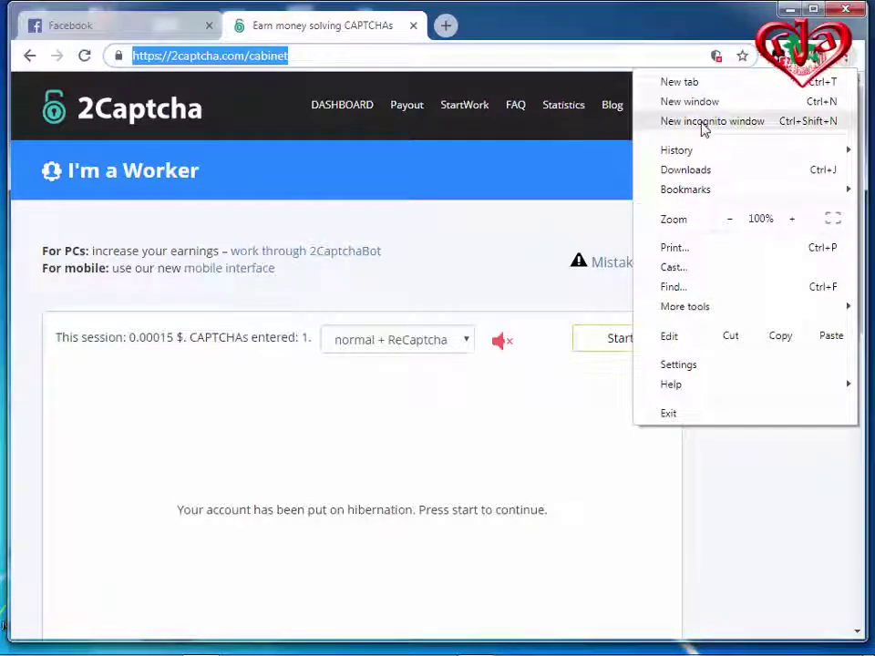
{"action": "left_click", "coordinate": [705, 128]}
{"action": "right_click", "coordinate": [263, 62]}
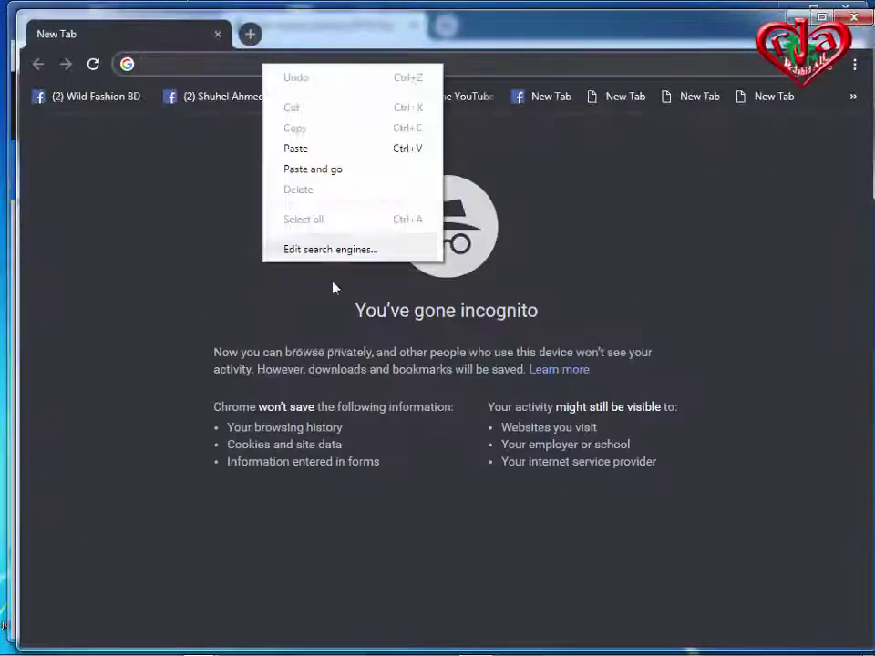
{"action": "left_click", "coordinate": [319, 170]}
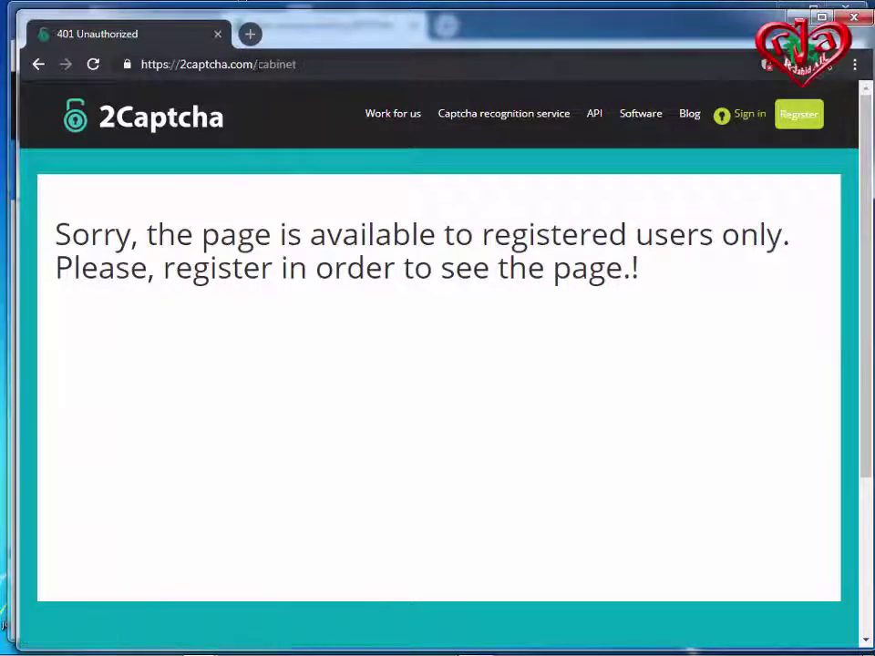
Delete 'cabinet' from the address to load the 2captcha.com home page.
{"action": "double_click", "coordinate": [276, 64]}
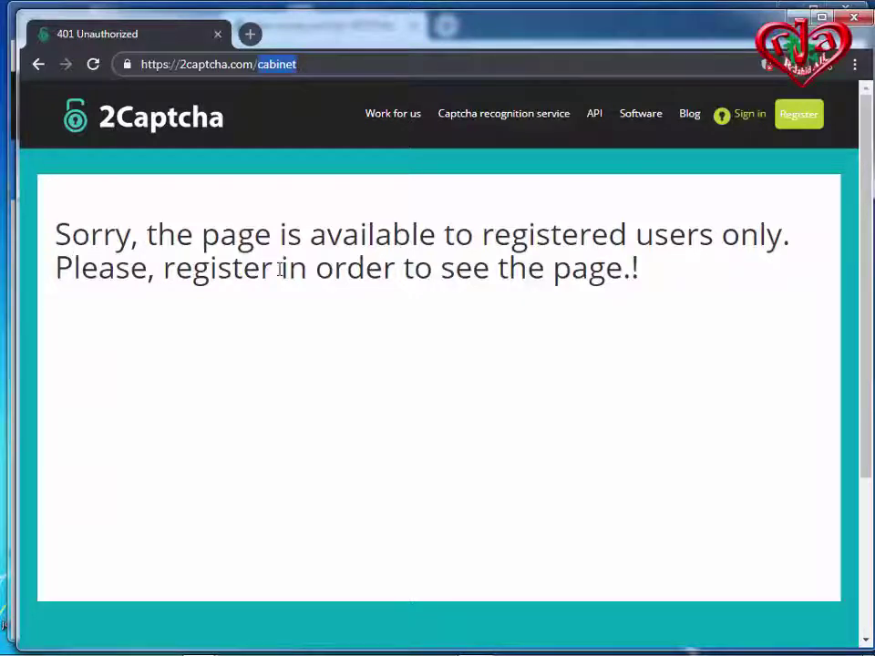
{"action": "key", "text": "BackSpace"}
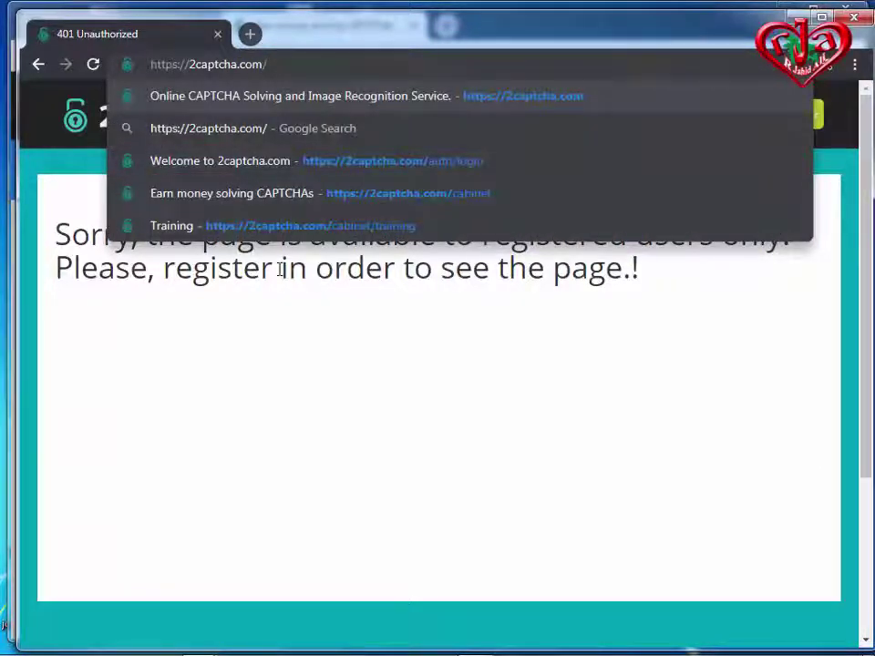
{"action": "key", "text": "Return"}
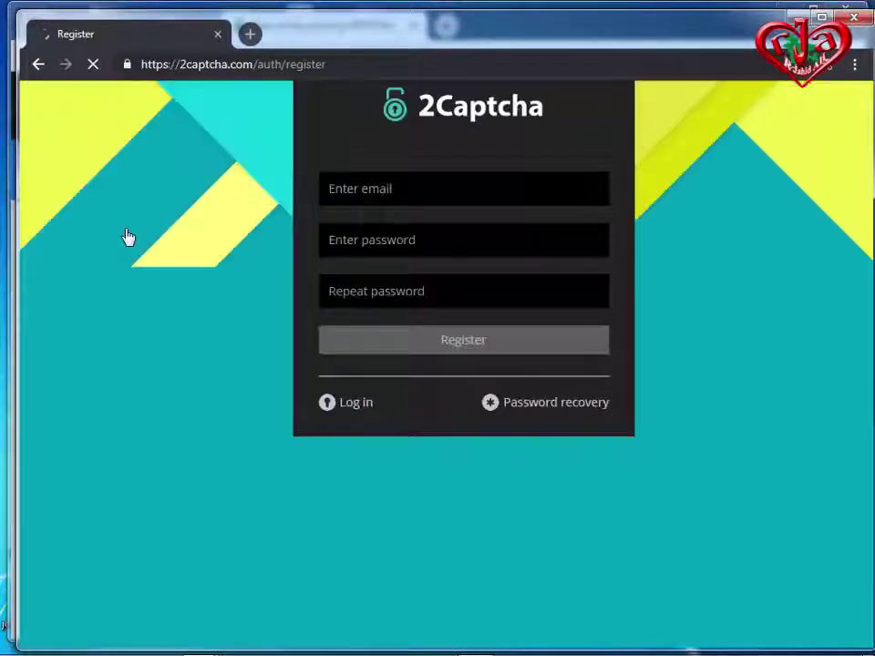
Fill the e-mail and password fields, using the account's saved e-mail address.
{"action": "left_click", "coordinate": [464, 188]}
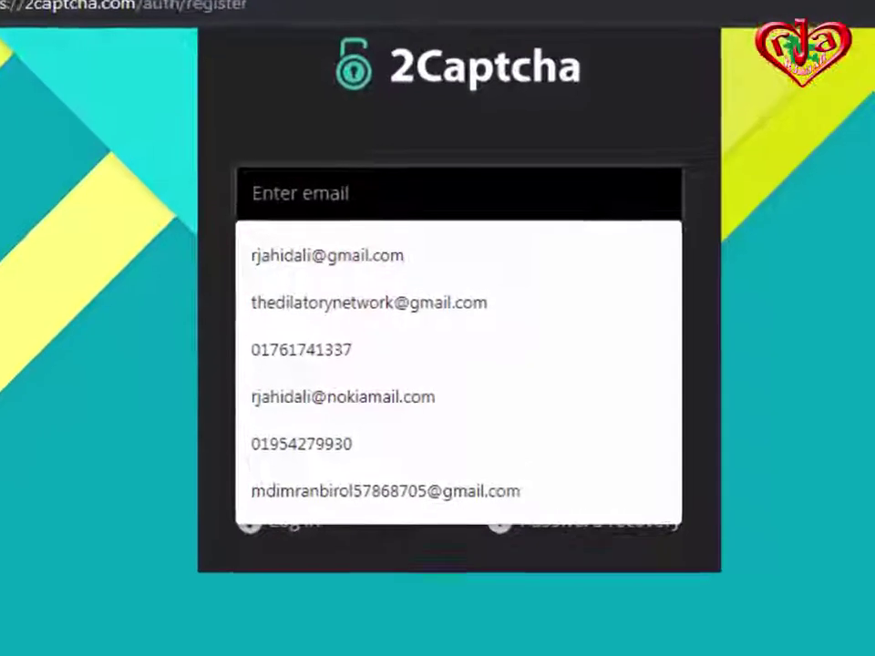
{"action": "left_click", "coordinate": [290, 119]}
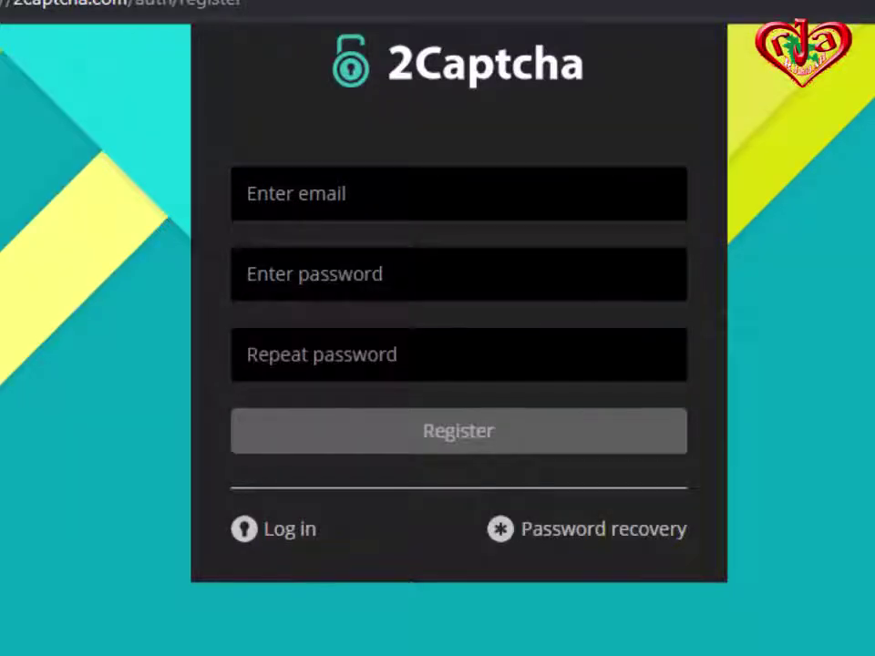
{"action": "left_click", "coordinate": [319, 274]}
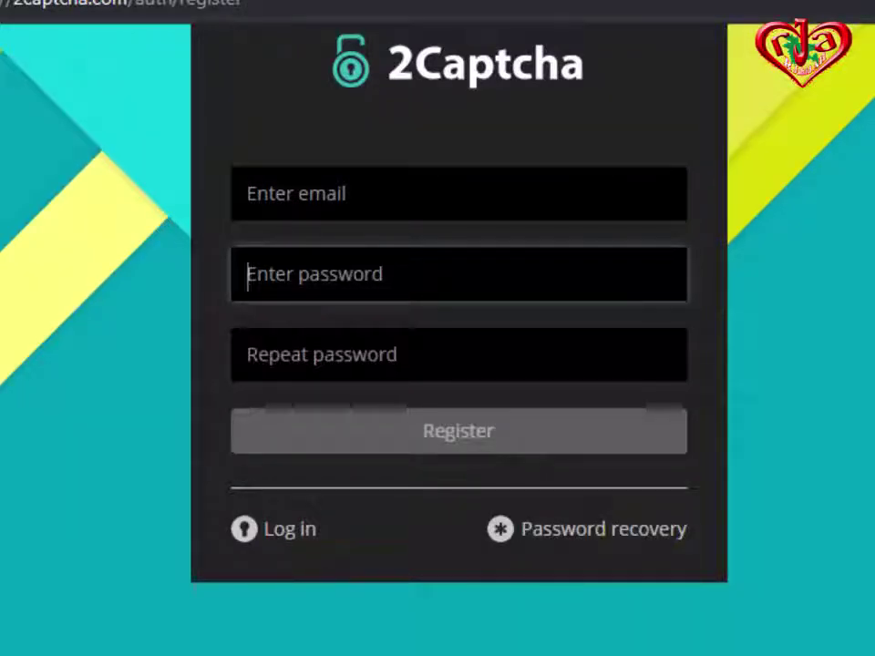
{"action": "key", "text": "Tab"}
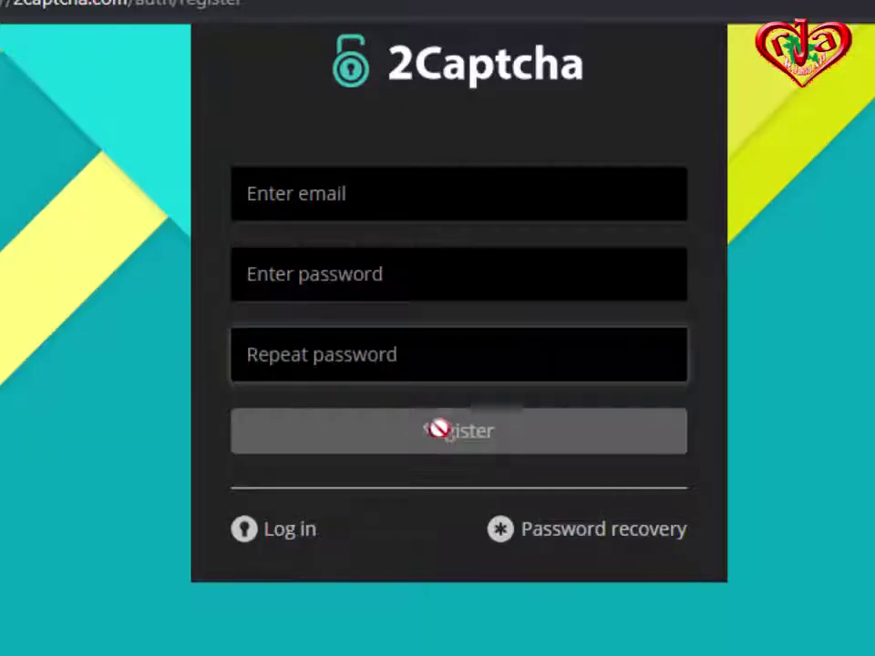
{"action": "left_click", "coordinate": [364, 193]}
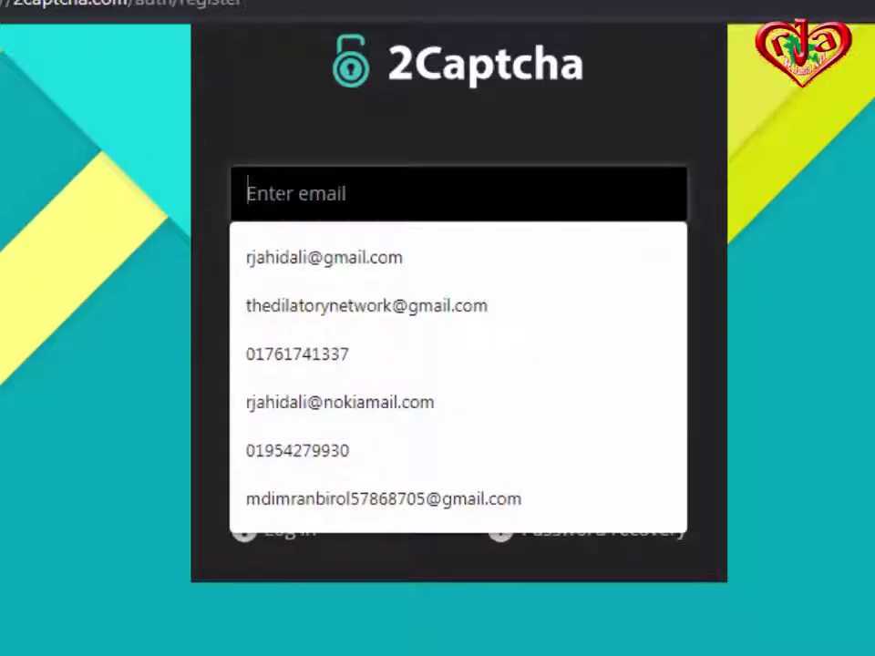
{"action": "left_click", "coordinate": [279, 250]}
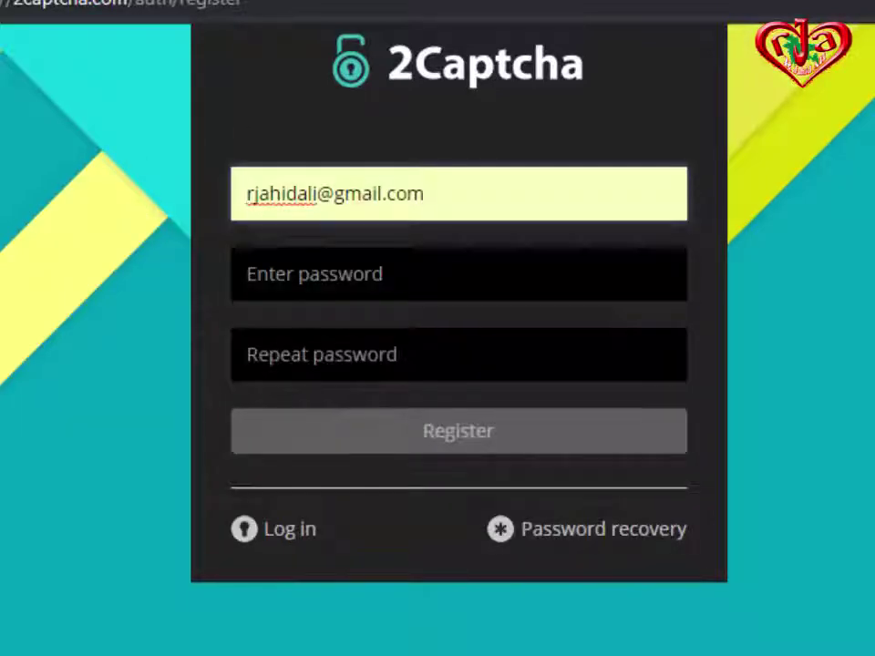
{"action": "left_click_drag", "start_coordinate": [428, 208], "coordinate": [249, 201]}
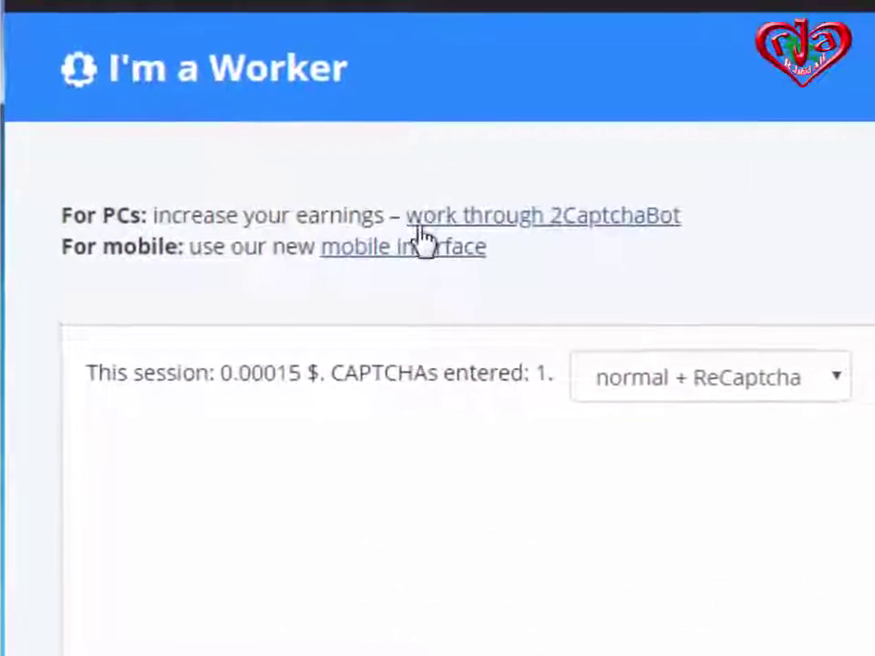
Switch to the mobile worker interface, start it, and copy its address.
{"action": "left_click", "coordinate": [511, 242]}
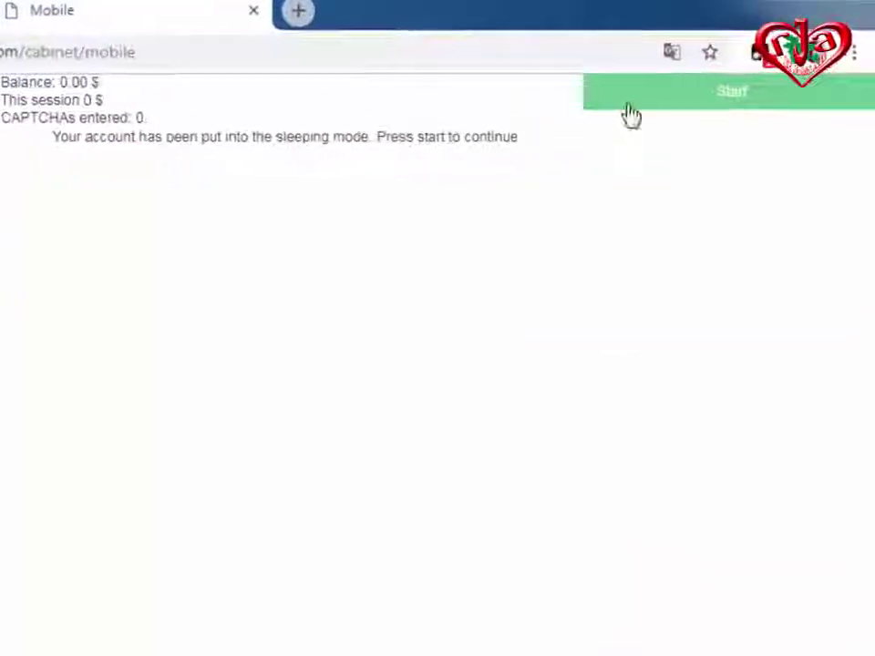
{"action": "left_click", "coordinate": [718, 101]}
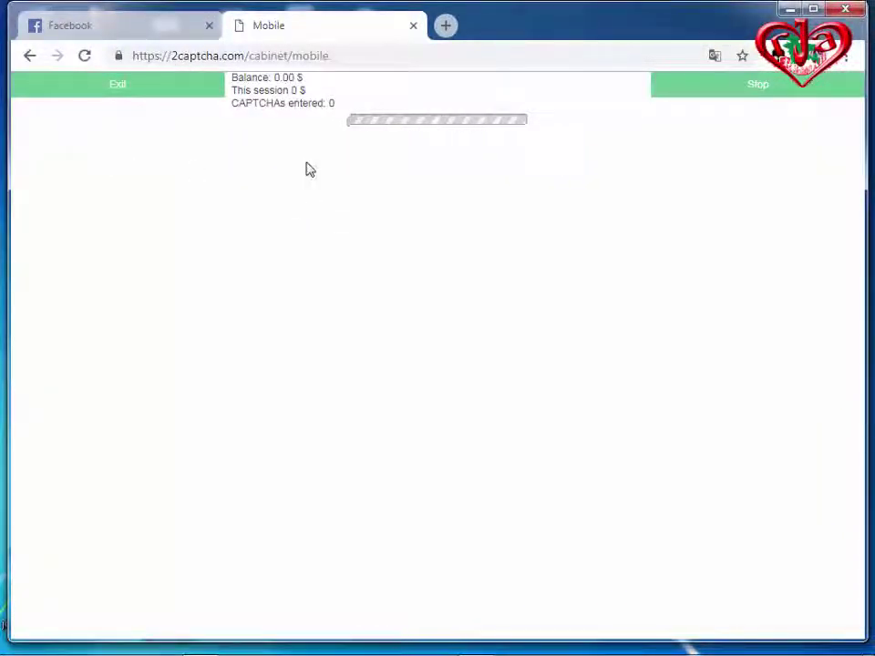
{"action": "left_click", "coordinate": [446, 26]}
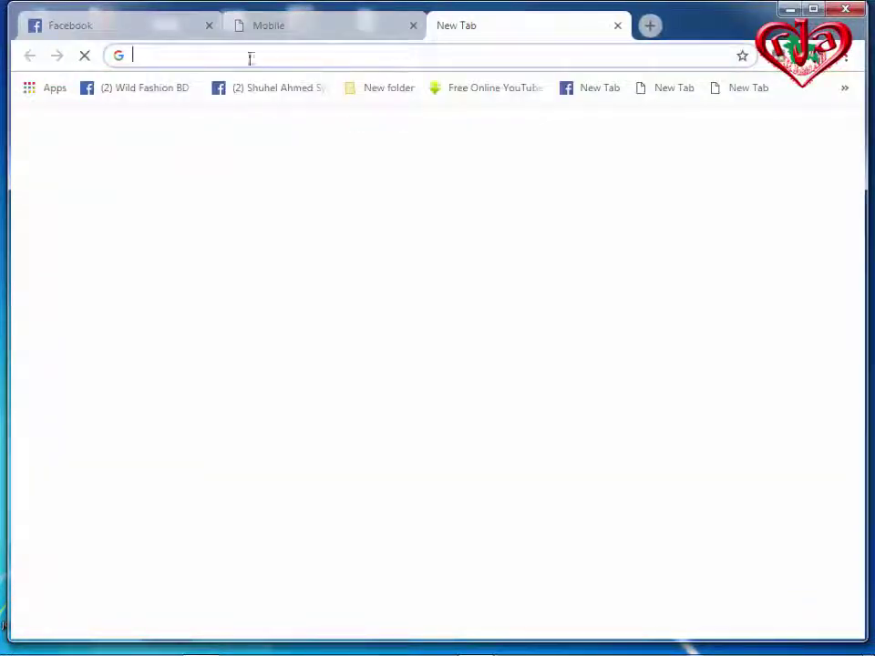
{"action": "left_click", "coordinate": [285, 29]}
{"action": "right_click", "coordinate": [293, 56]}
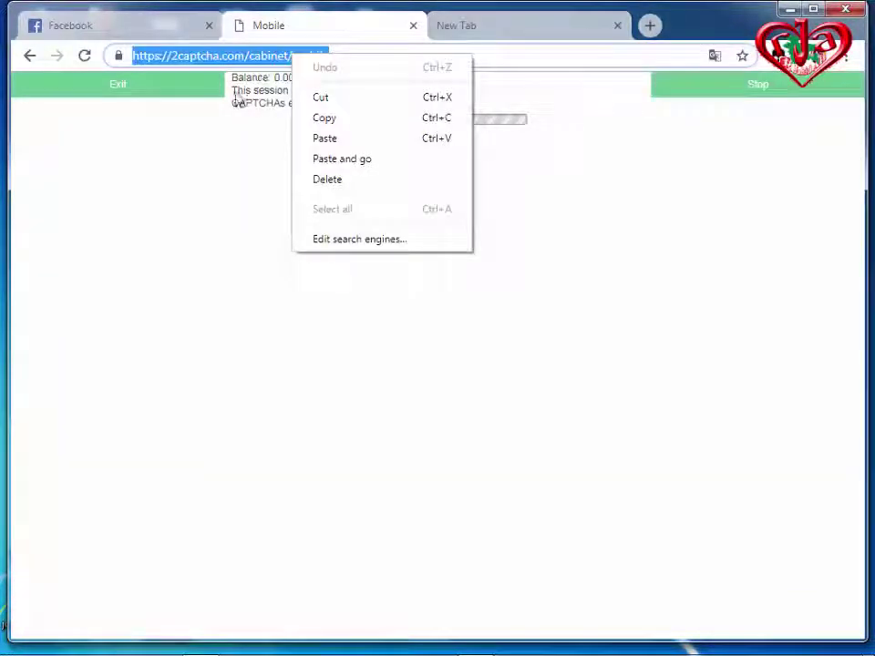
{"action": "left_click", "coordinate": [325, 118]}
Load the mobile interface address in a new tab, start, and submit a CAPTCHA answer.
{"action": "left_click", "coordinate": [548, 32]}
{"action": "right_click", "coordinate": [430, 56]}
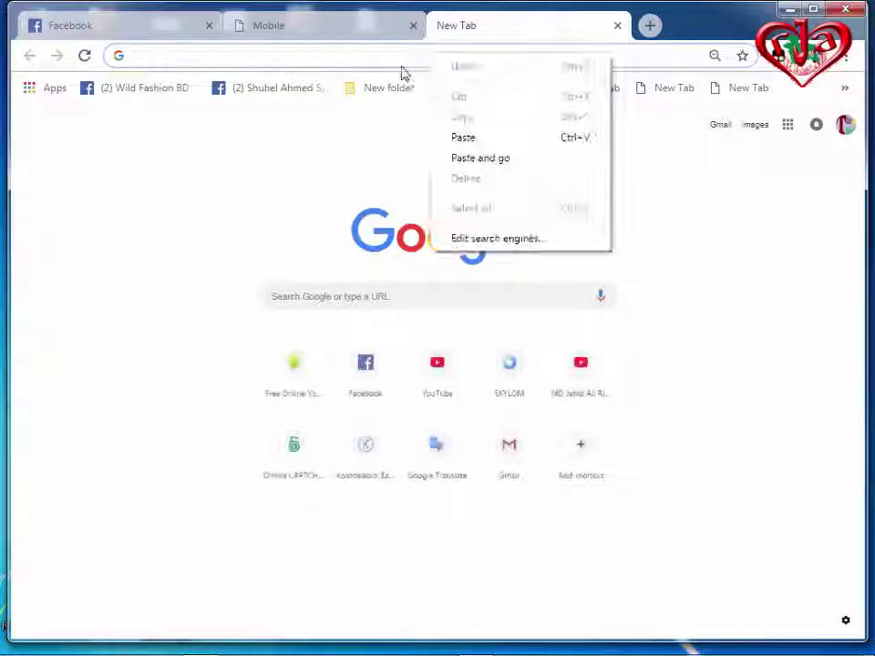
{"action": "left_click", "coordinate": [462, 137]}
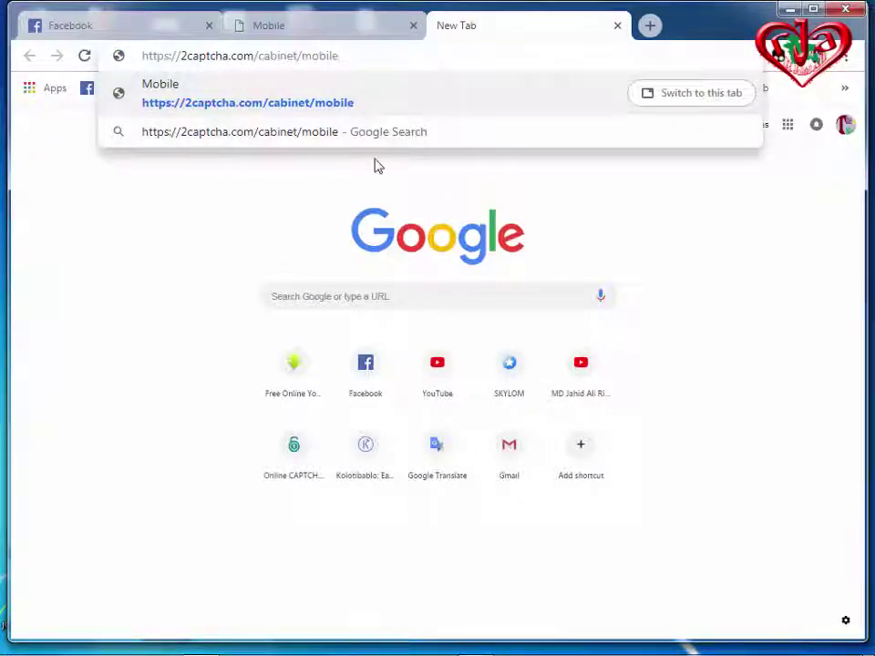
{"action": "key", "text": "Return"}
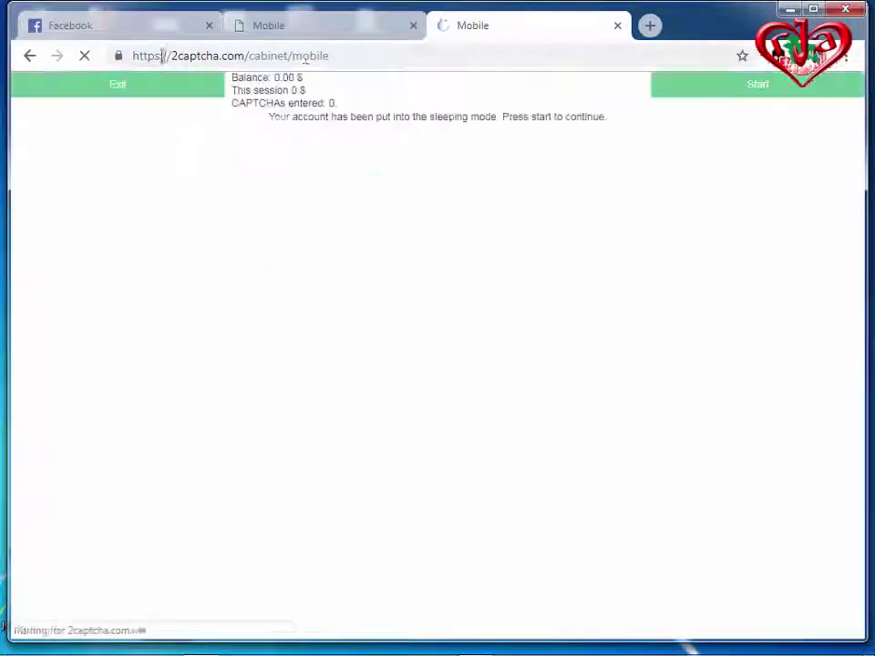
{"action": "left_click", "coordinate": [481, 132]}
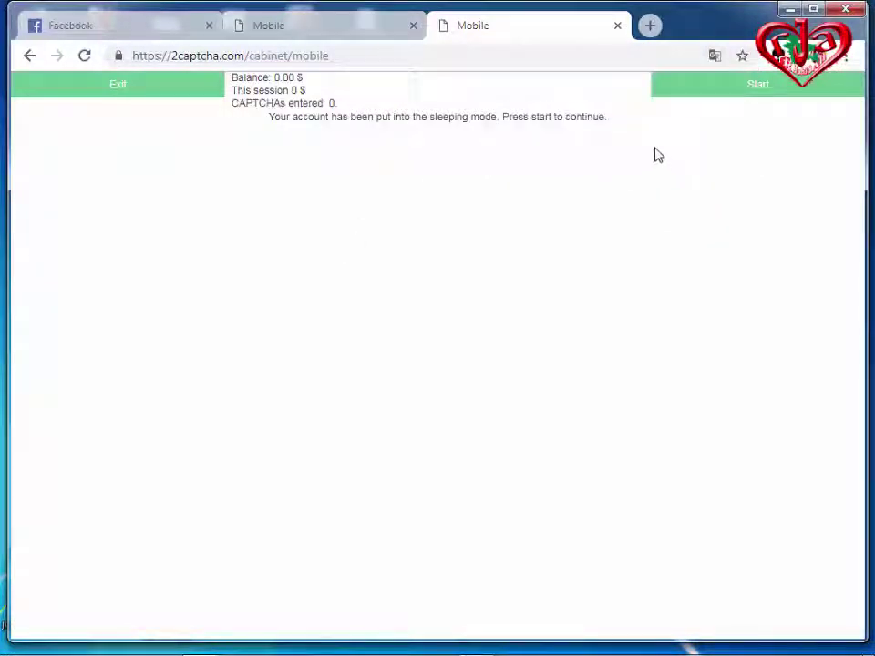
{"action": "left_click", "coordinate": [756, 91]}
{"action": "type", "text": "shoulder of orion"}
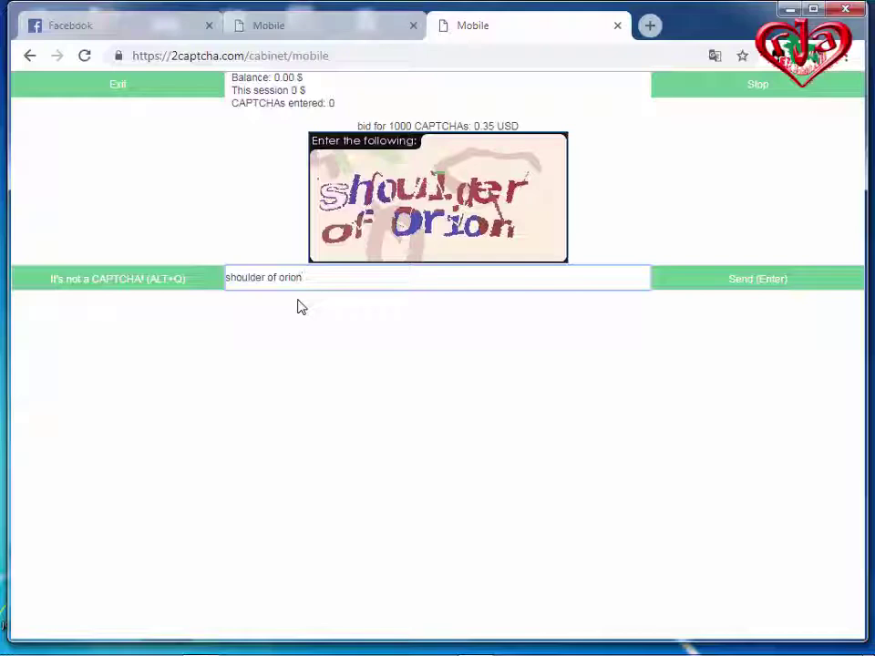
{"action": "key", "text": "Return"}
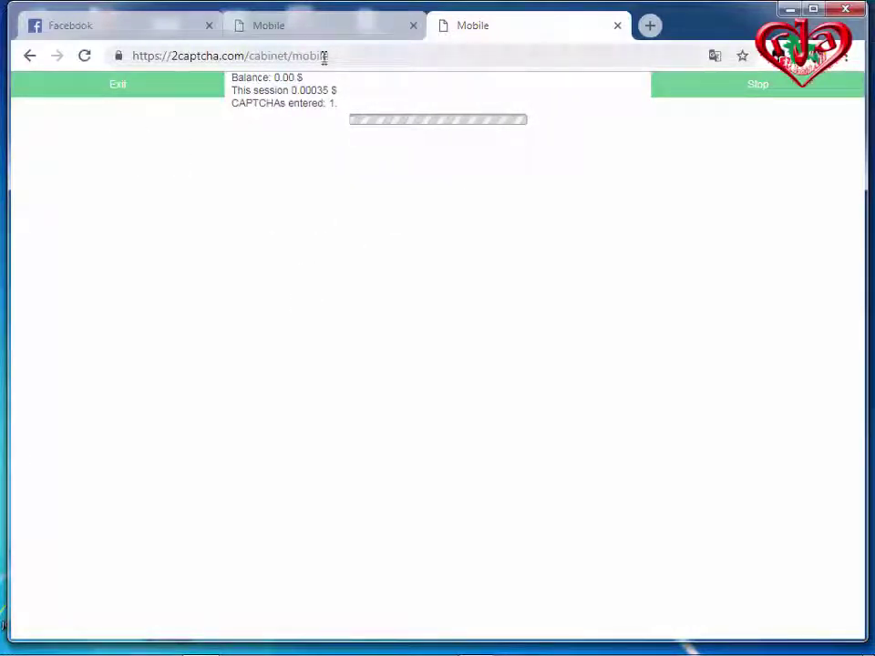
Close the extra tab and remove 'mobile' from the URL to return to the desktop page.
{"action": "left_click", "coordinate": [323, 29]}
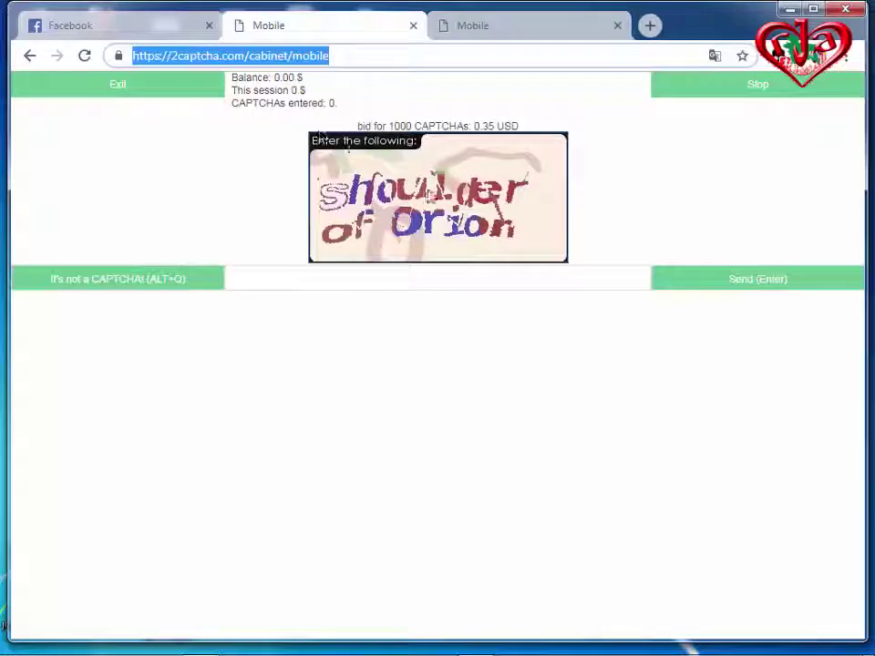
{"action": "left_click", "coordinate": [617, 25]}
{"action": "left_click", "coordinate": [301, 55]}
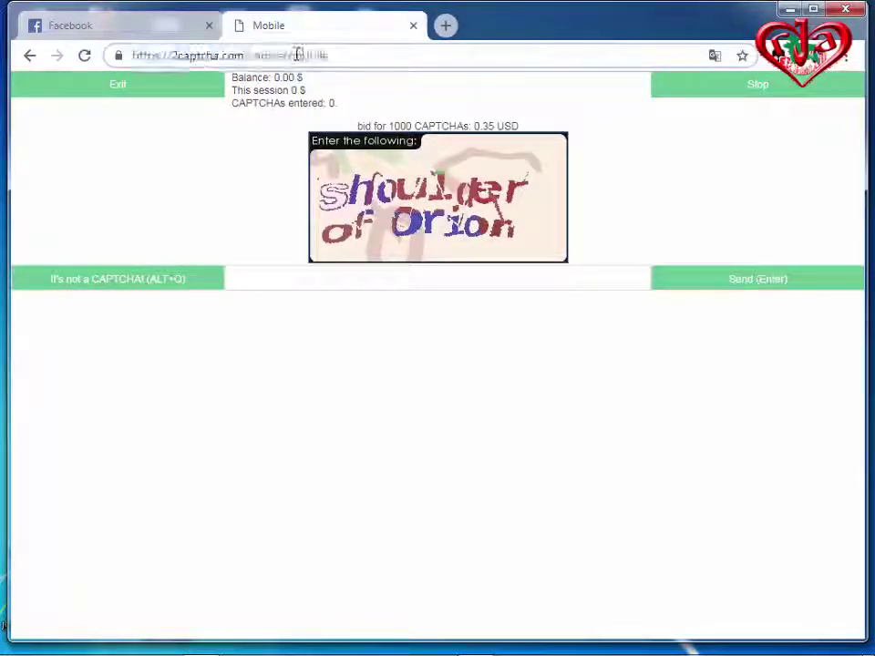
{"action": "double_click", "coordinate": [301, 55]}
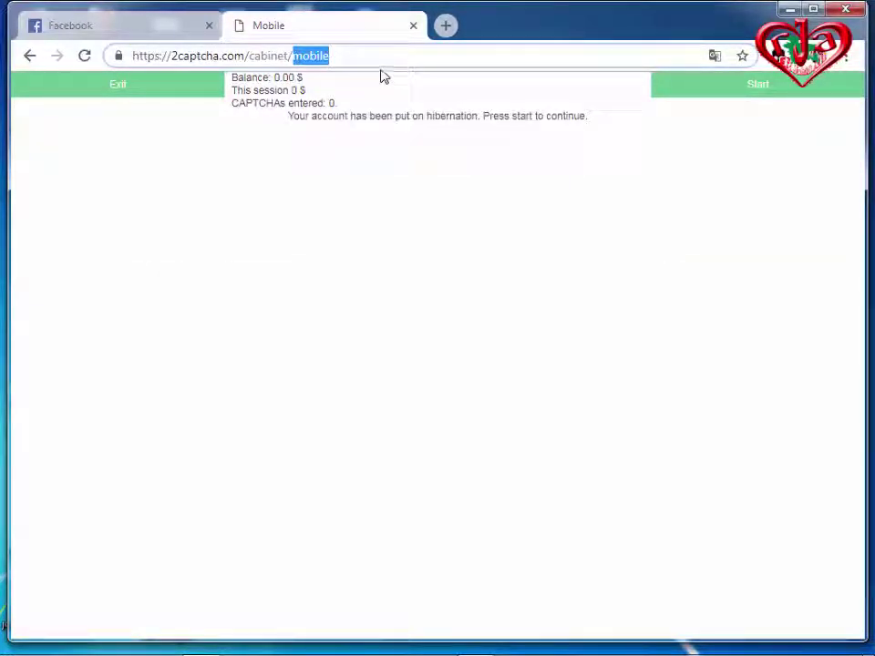
{"action": "key", "text": "BackSpace"}
{"action": "key", "text": "Return"}
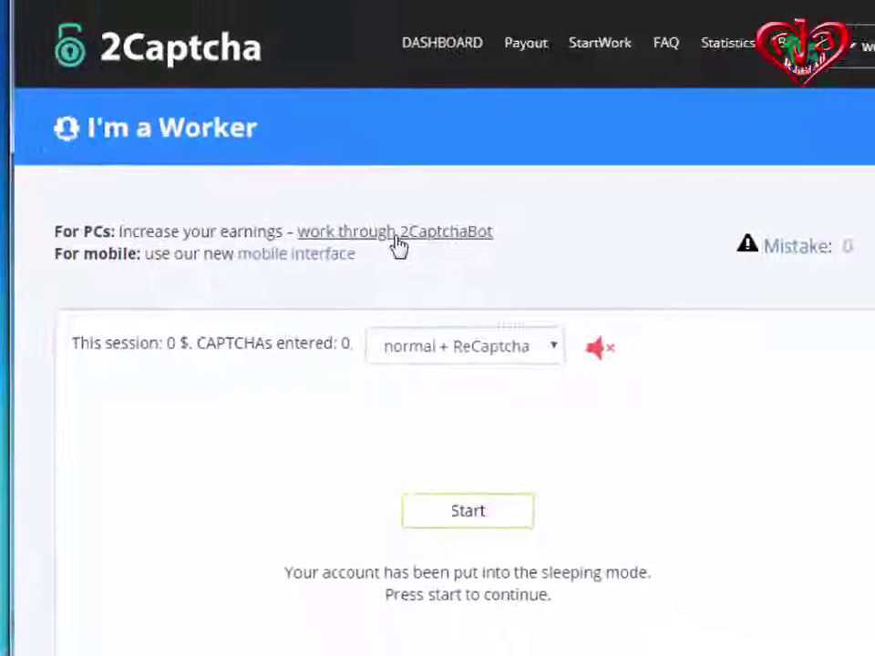
From the Software for Workers FAQ, download the 09.07.2016 old version of 2CaptchaBot.
{"action": "left_click", "coordinate": [398, 244]}
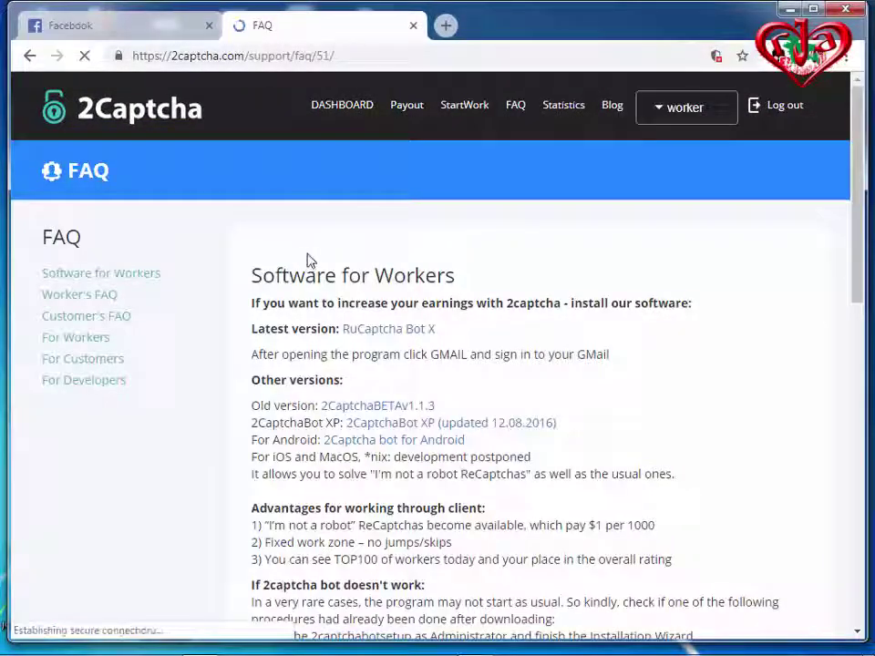
{"action": "scroll", "coordinate": [529, 421], "scroll_direction": "down", "scroll_amount": 3}
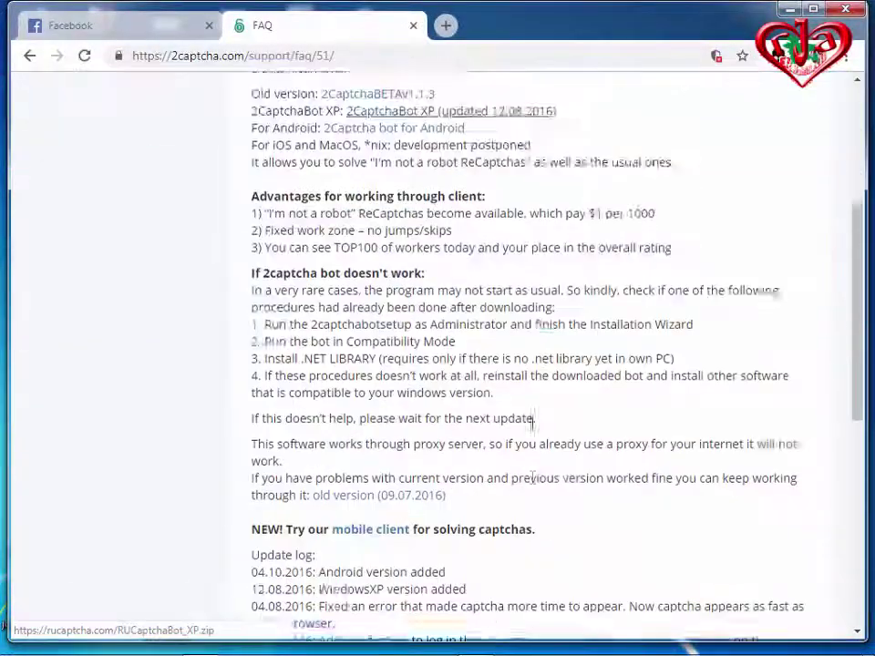
{"action": "scroll", "coordinate": [529, 421], "scroll_direction": "down", "scroll_amount": 5}
{"action": "scroll", "coordinate": [529, 421], "scroll_direction": "up", "scroll_amount": 2}
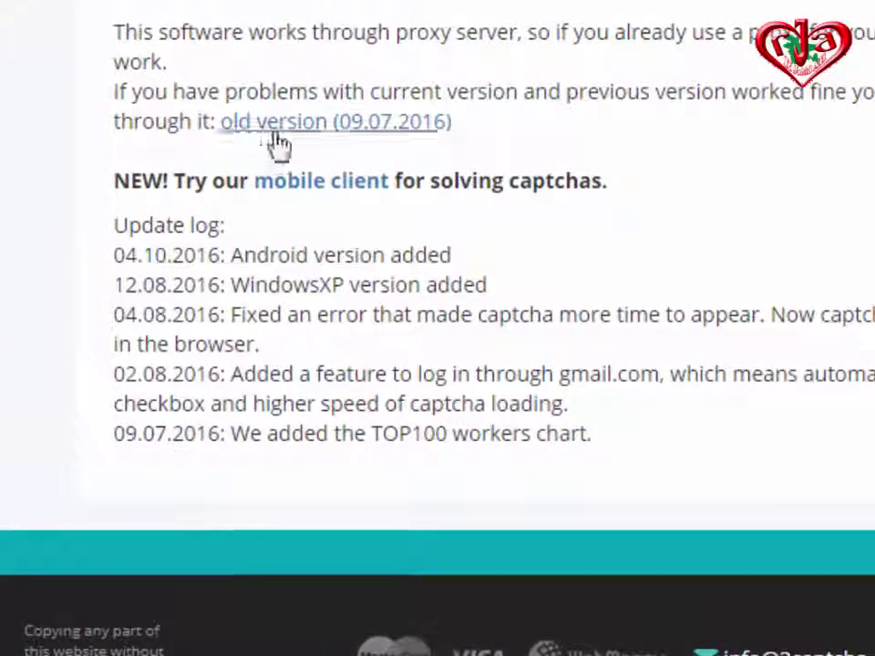
{"action": "left_click", "coordinate": [427, 135]}
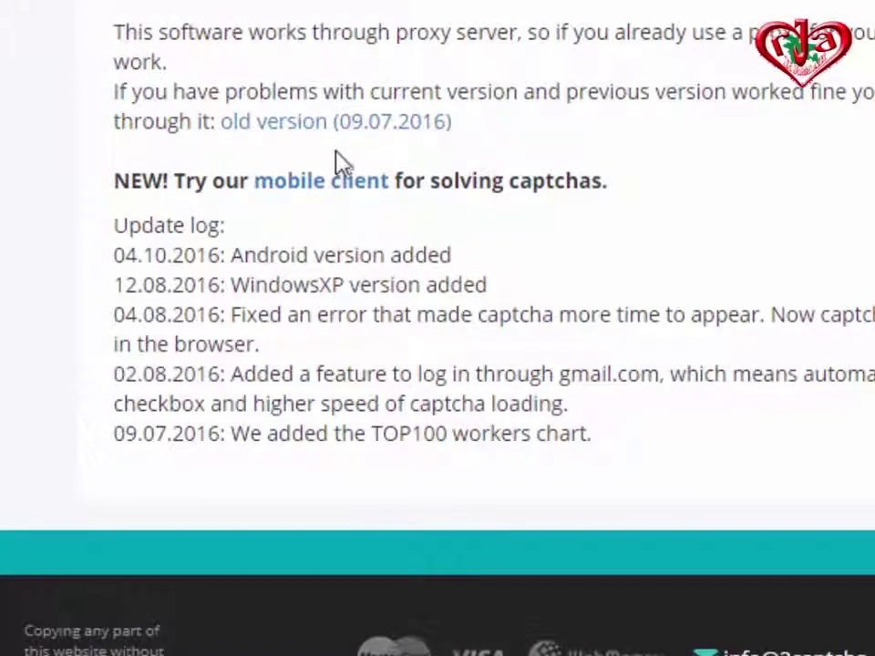
{"action": "scroll", "coordinate": [344, 162], "scroll_direction": "up", "scroll_amount": 4}
{"action": "scroll", "coordinate": [344, 163], "scroll_direction": "up", "scroll_amount": 6}
{"action": "scroll", "coordinate": [344, 163], "scroll_direction": "up", "scroll_amount": 2}
{"action": "scroll", "coordinate": [283, 544], "scroll_direction": "down", "scroll_amount": 6}
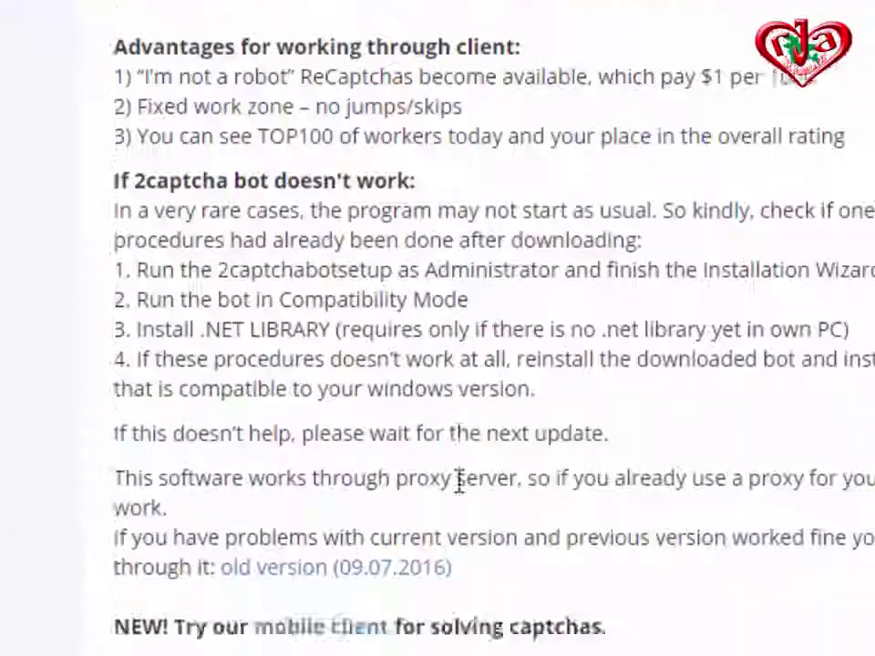
{"action": "scroll", "coordinate": [461, 483], "scroll_direction": "down", "scroll_amount": 6}
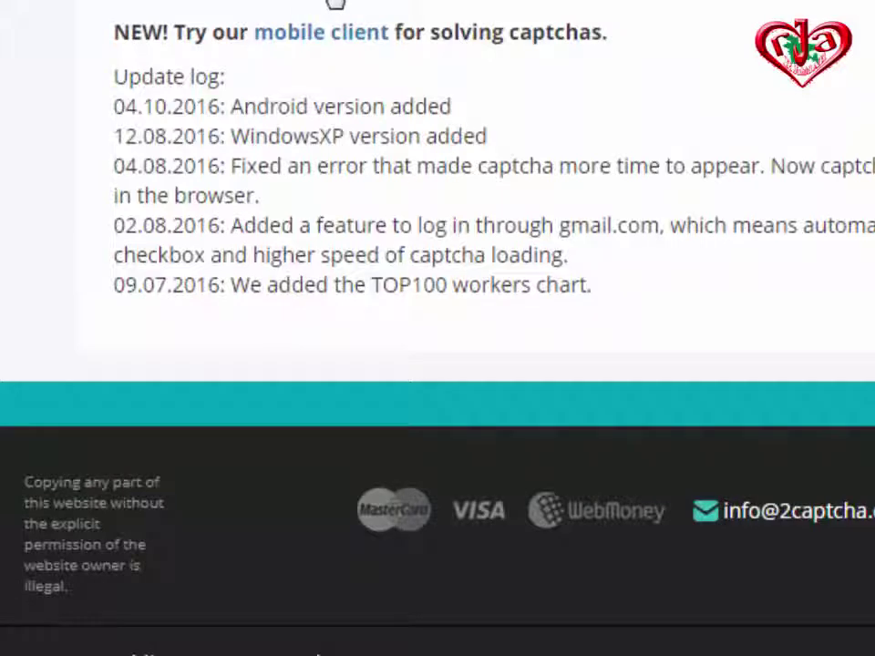
{"action": "scroll", "coordinate": [385, 85], "scroll_direction": "up", "scroll_amount": 5}
{"action": "scroll", "coordinate": [388, 97], "scroll_direction": "up", "scroll_amount": 3}
{"action": "scroll", "coordinate": [389, 84], "scroll_direction": "up", "scroll_amount": 2}
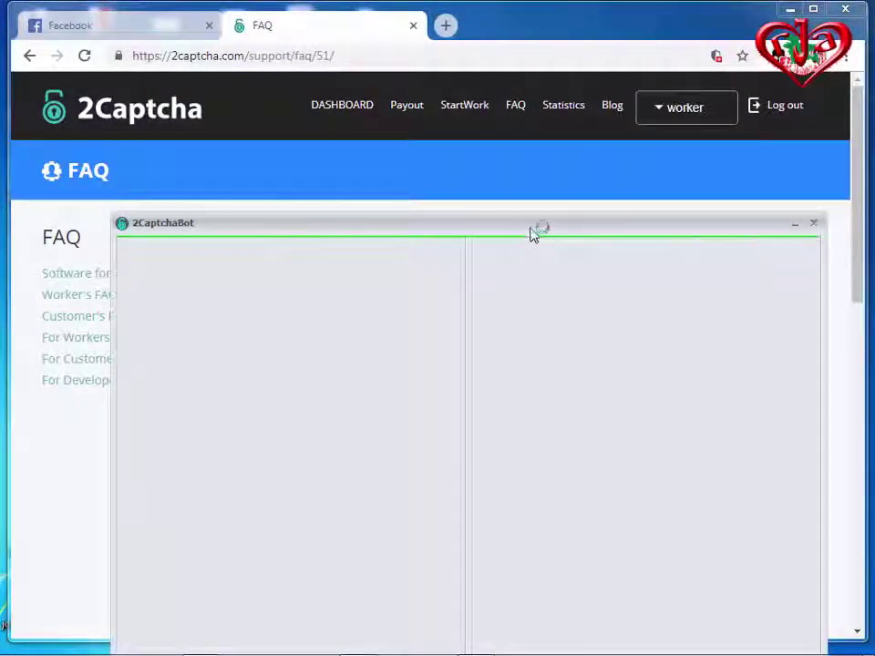
Choose Threads x2 in the 2CaptchaBot settings and save.
{"action": "left_click_drag", "start_coordinate": [533, 235], "coordinate": [546, 111]}
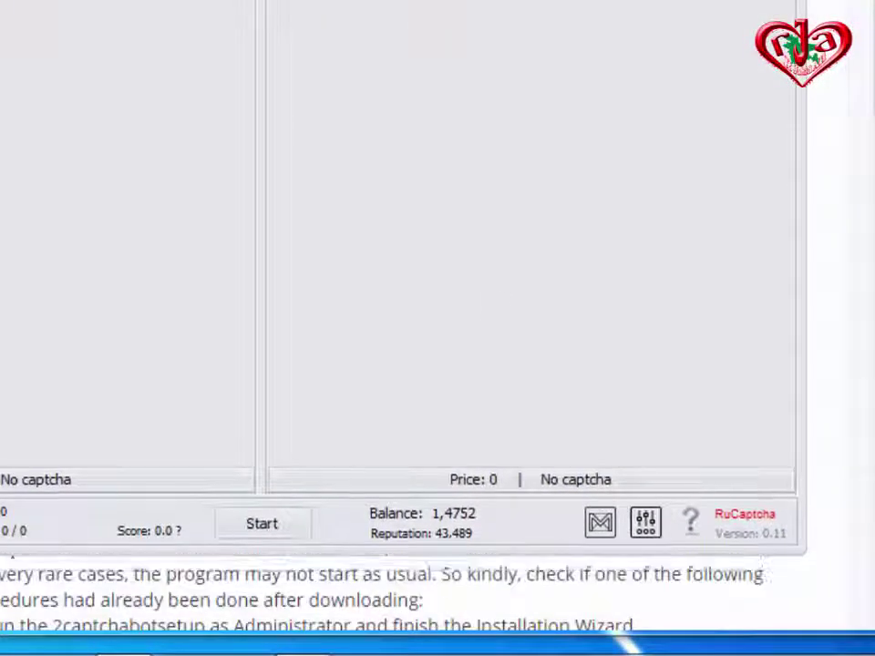
{"action": "left_click", "coordinate": [645, 529]}
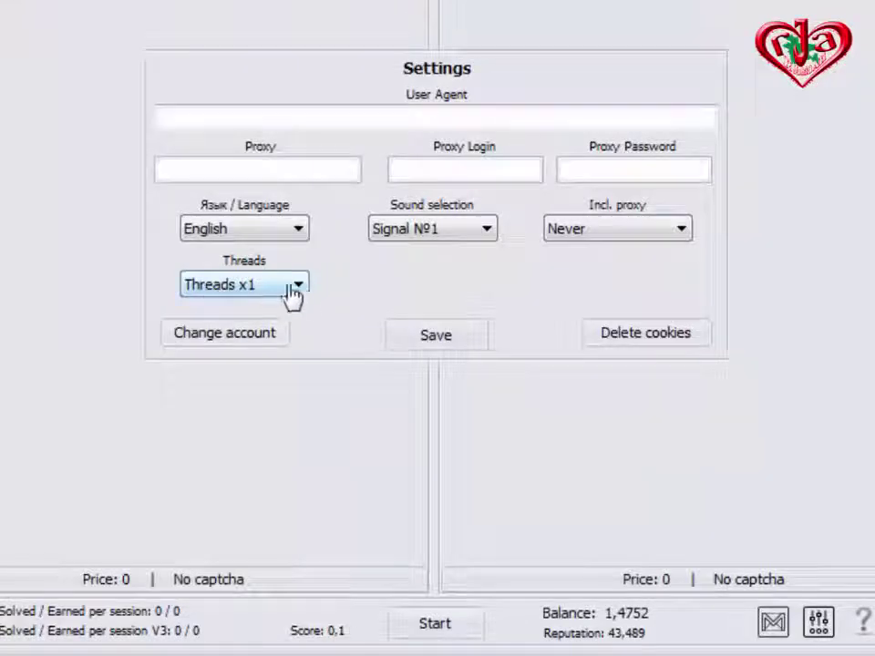
{"action": "left_click", "coordinate": [292, 290]}
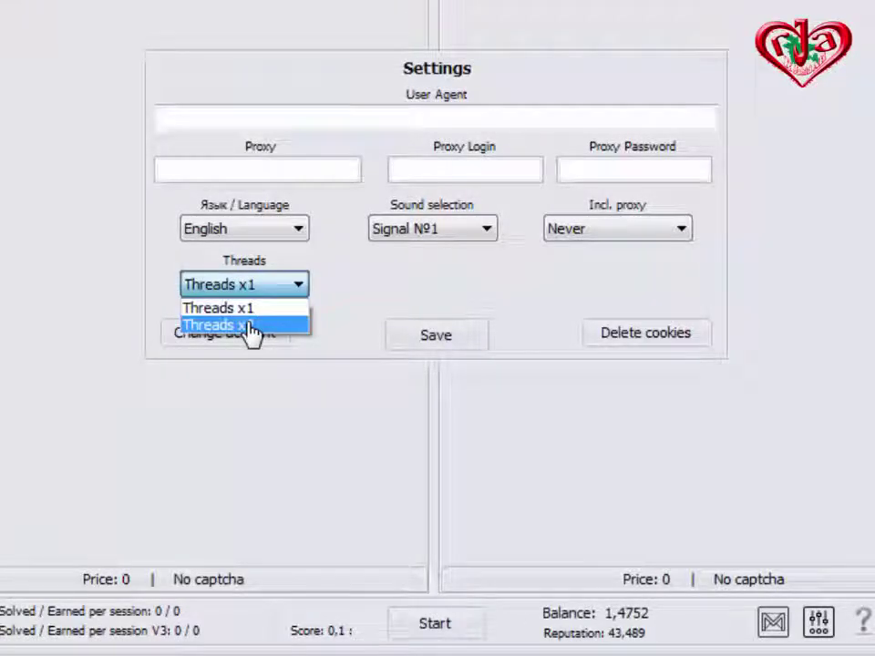
{"action": "left_click", "coordinate": [252, 326]}
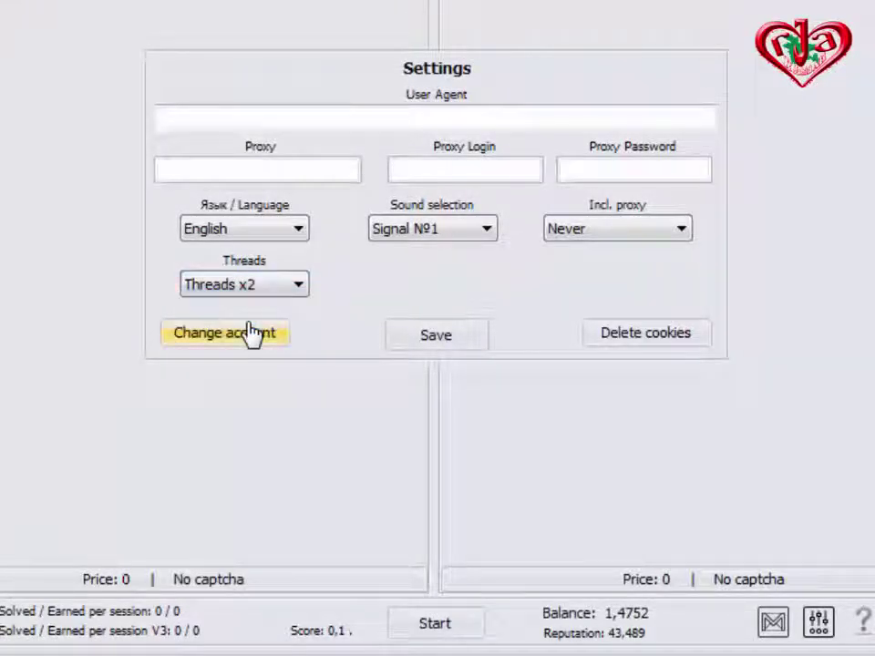
{"action": "left_click", "coordinate": [442, 345]}
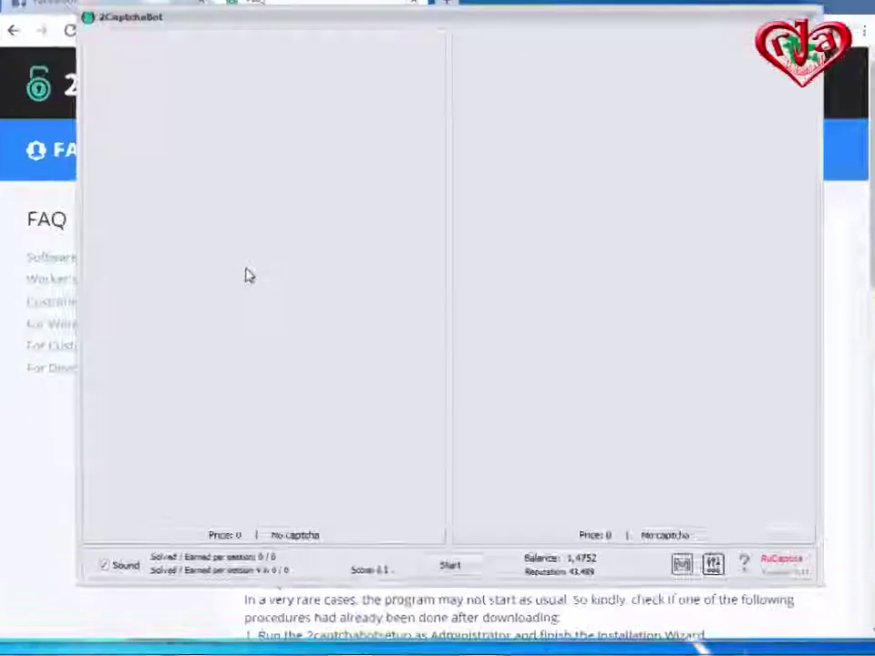
Start solving in the bot and mark the four tiles showing cars, including the replacement tile.
{"action": "left_click", "coordinate": [465, 545]}
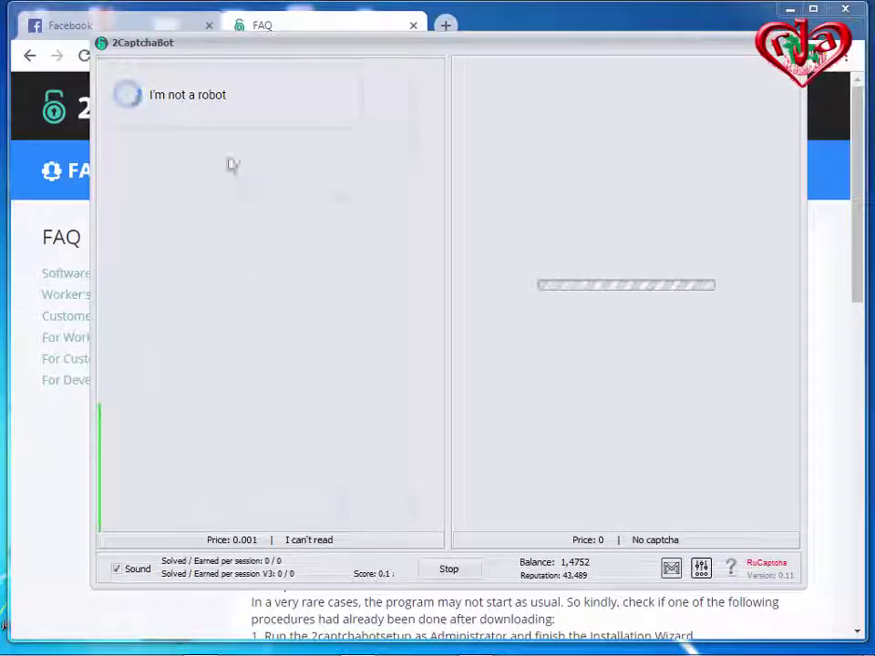
{"action": "left_click", "coordinate": [336, 259]}
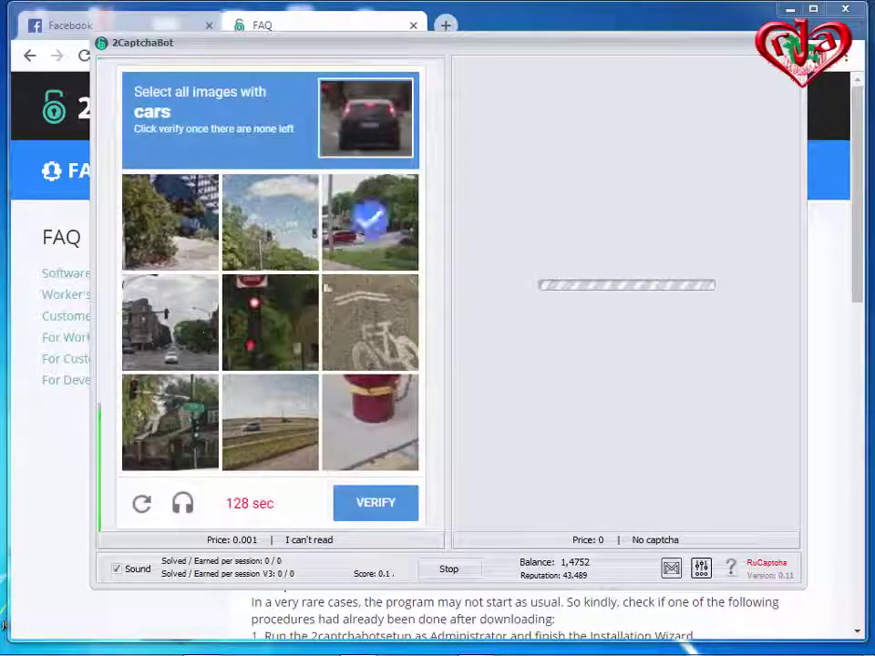
{"action": "left_click", "coordinate": [170, 321]}
{"action": "left_click", "coordinate": [264, 429]}
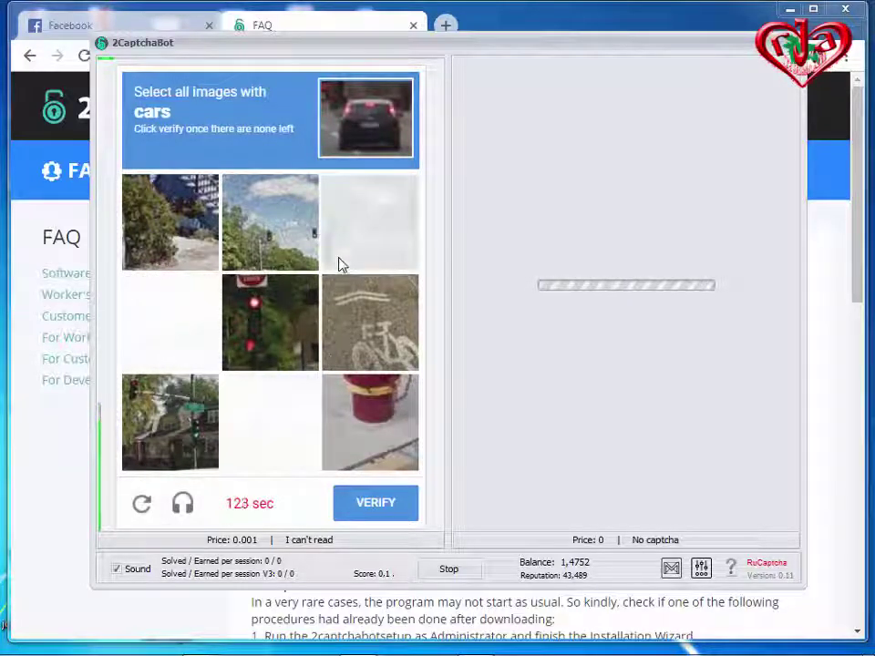
{"action": "left_click", "coordinate": [381, 230]}
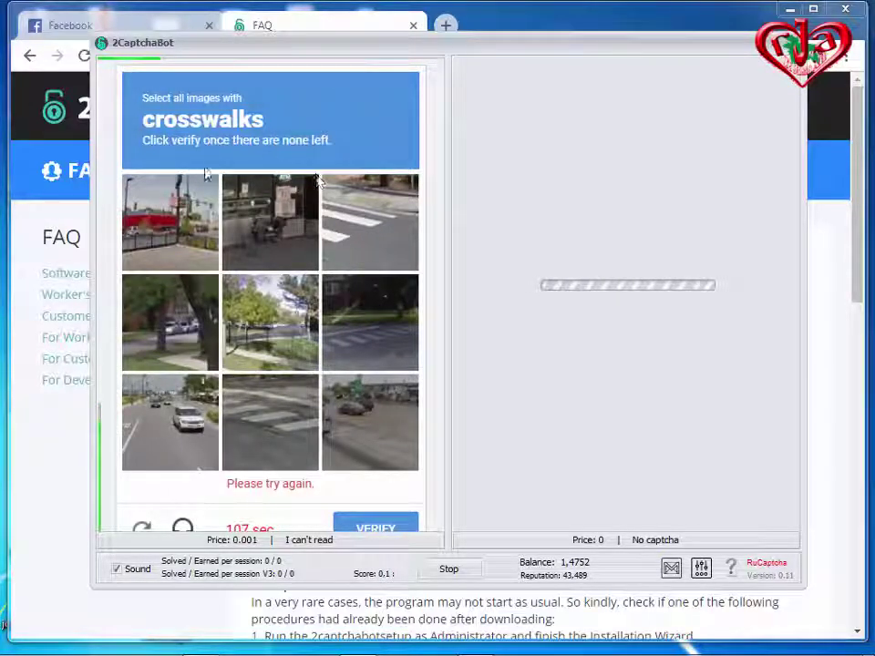
After the retry, mark the four crosswalk tiles and submit the captcha with VERIFY.
{"action": "left_click", "coordinate": [374, 230]}
{"action": "left_click", "coordinate": [370, 321]}
{"action": "left_click", "coordinate": [269, 421]}
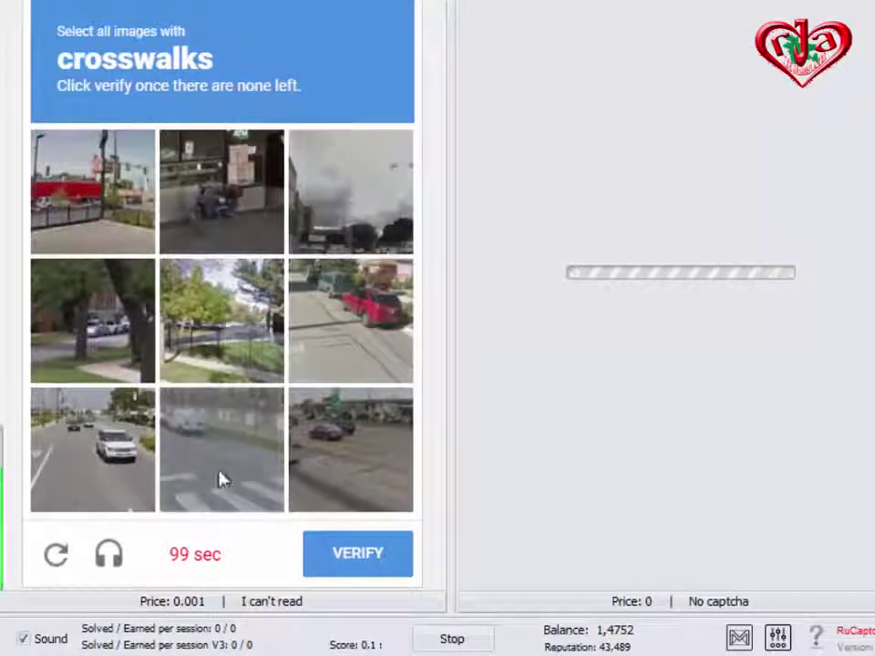
{"action": "left_click", "coordinate": [221, 476]}
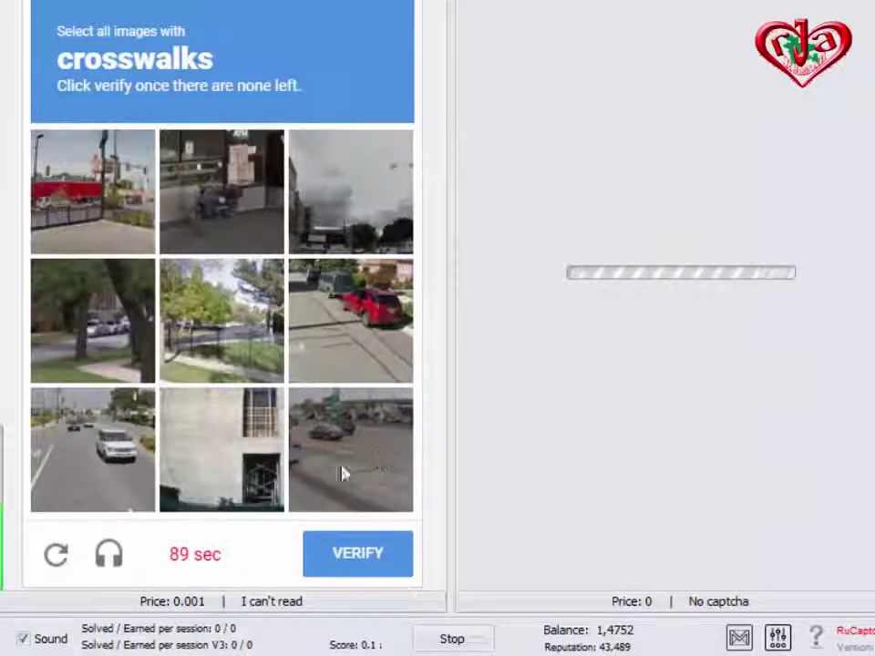
{"action": "left_click", "coordinate": [357, 554]}
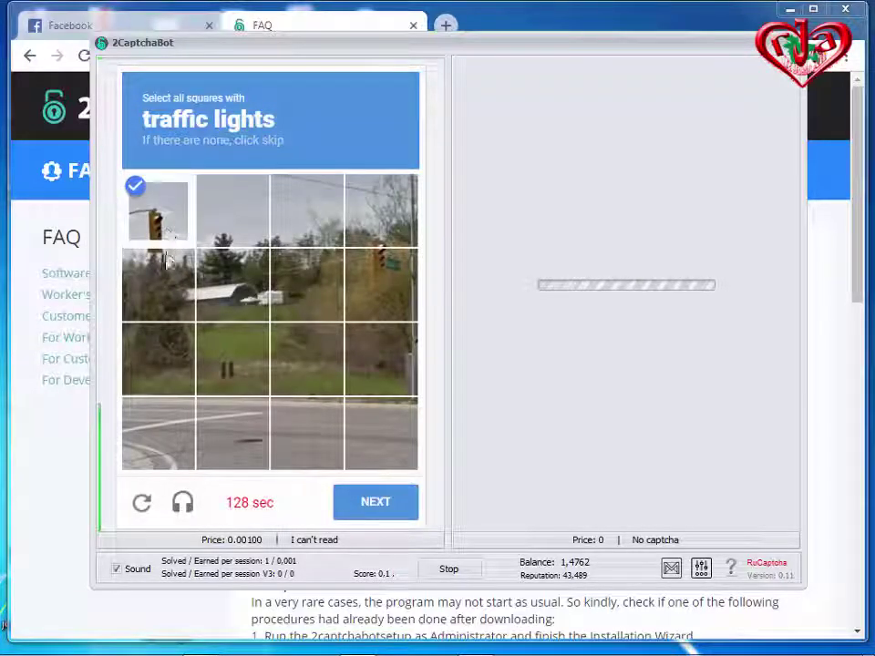
Complete the first two traffic-light rounds: three squares, then the four third-row squares.
{"action": "left_click", "coordinate": [166, 261]}
{"action": "left_click", "coordinate": [381, 211]}
{"action": "left_click", "coordinate": [383, 284]}
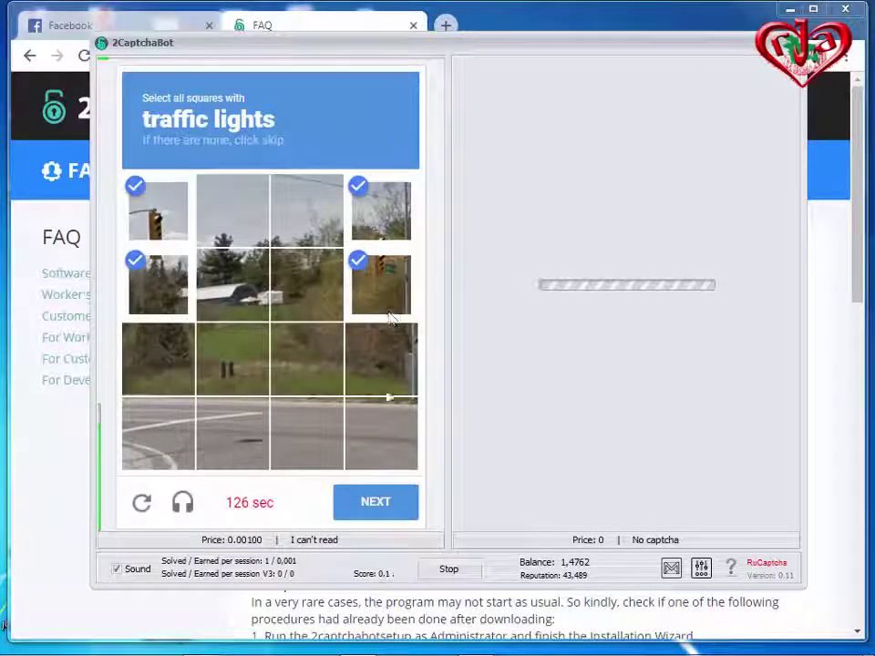
{"action": "left_click", "coordinate": [376, 500]}
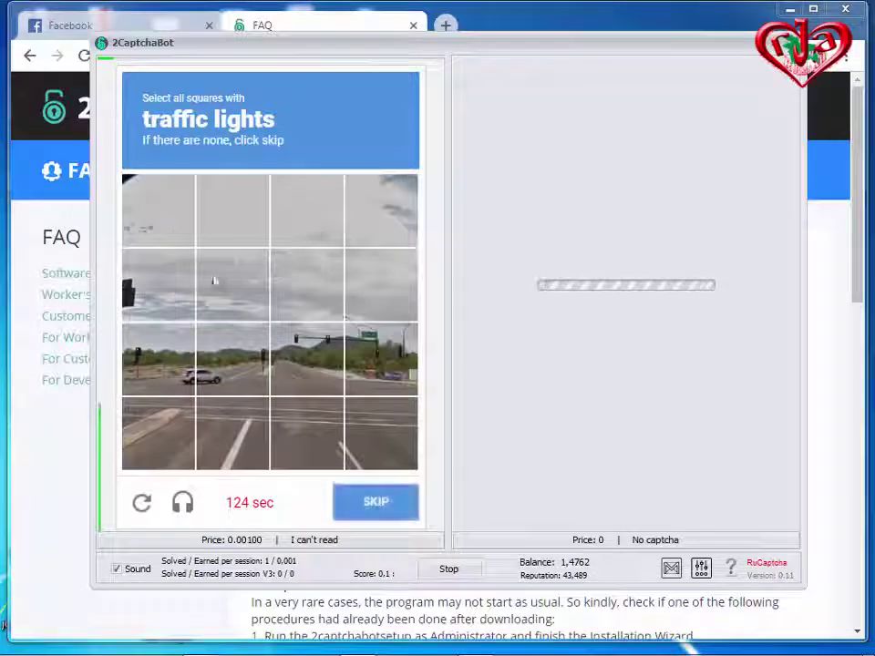
{"action": "left_click", "coordinate": [381, 361]}
{"action": "left_click", "coordinate": [301, 356]}
{"action": "left_click", "coordinate": [219, 358]}
{"action": "left_click", "coordinate": [164, 357]}
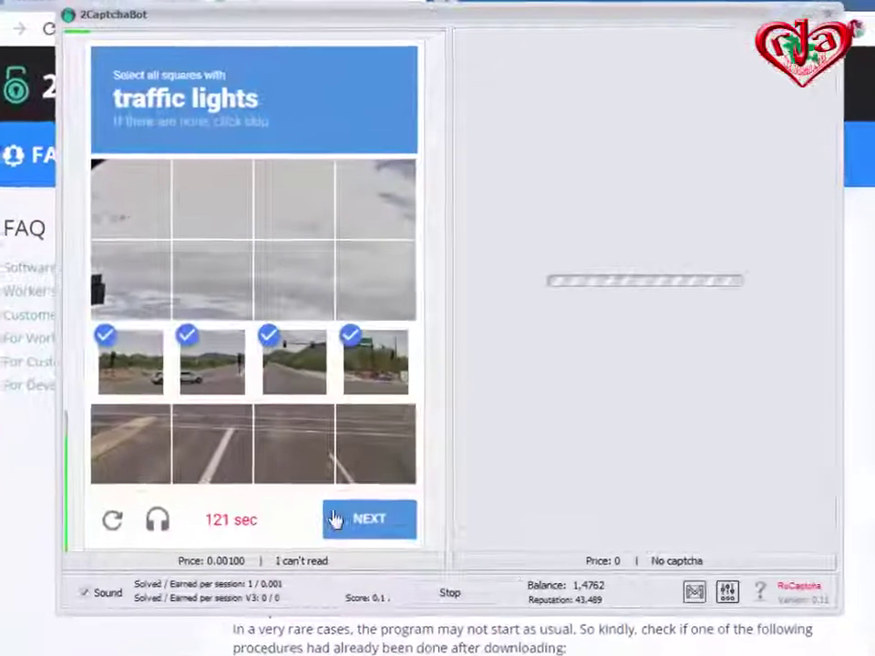
{"action": "left_click", "coordinate": [335, 519]}
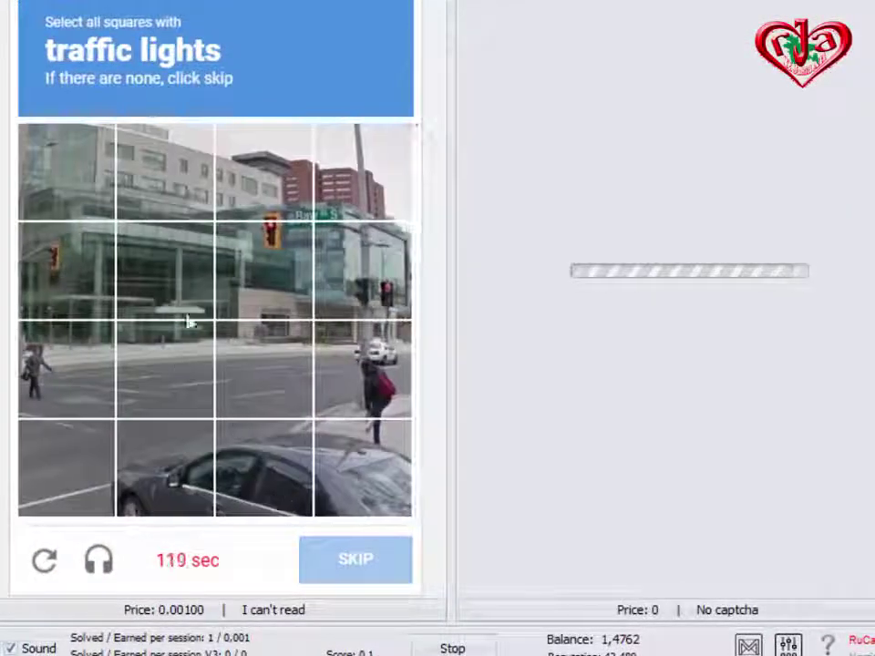
Complete the next two traffic-light rounds, marking four squares in each.
{"action": "left_click", "coordinate": [63, 261]}
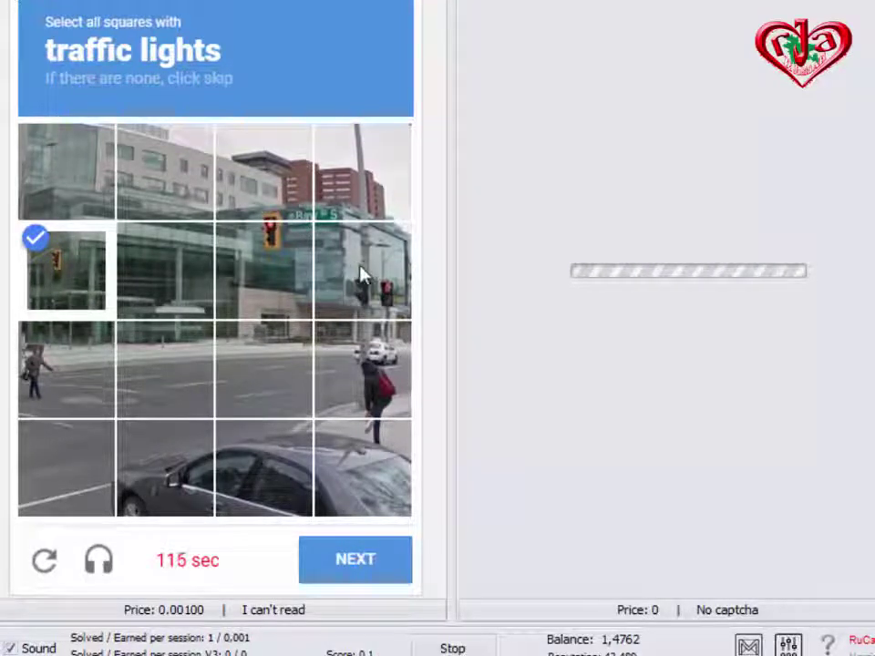
{"action": "left_click", "coordinate": [275, 189]}
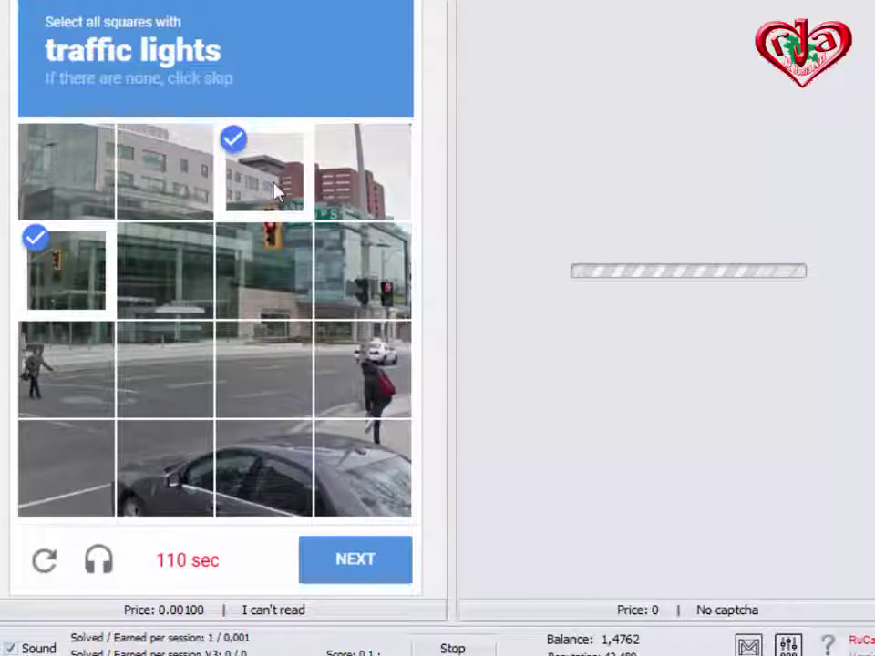
{"action": "left_click", "coordinate": [275, 231]}
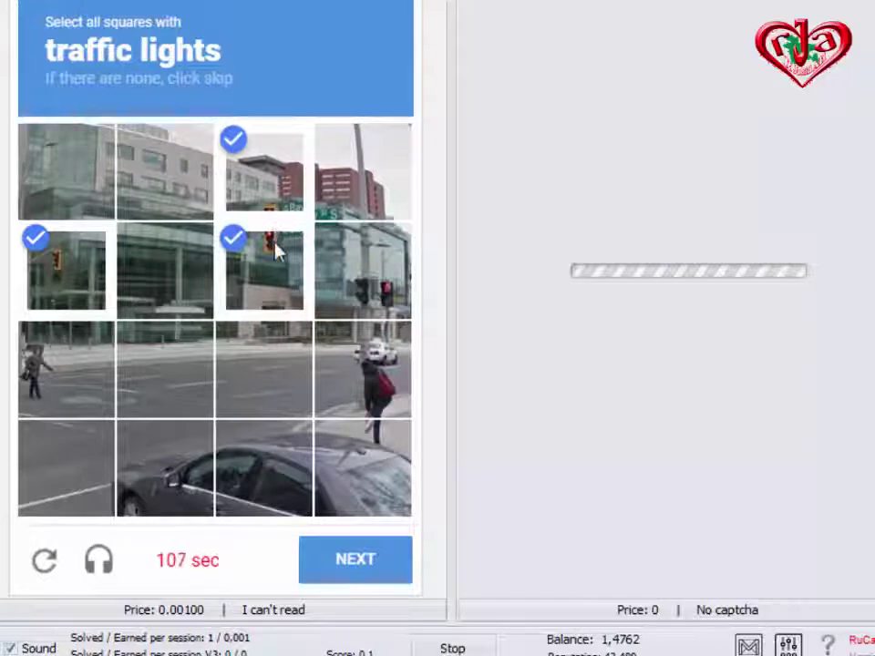
{"action": "left_click", "coordinate": [346, 296]}
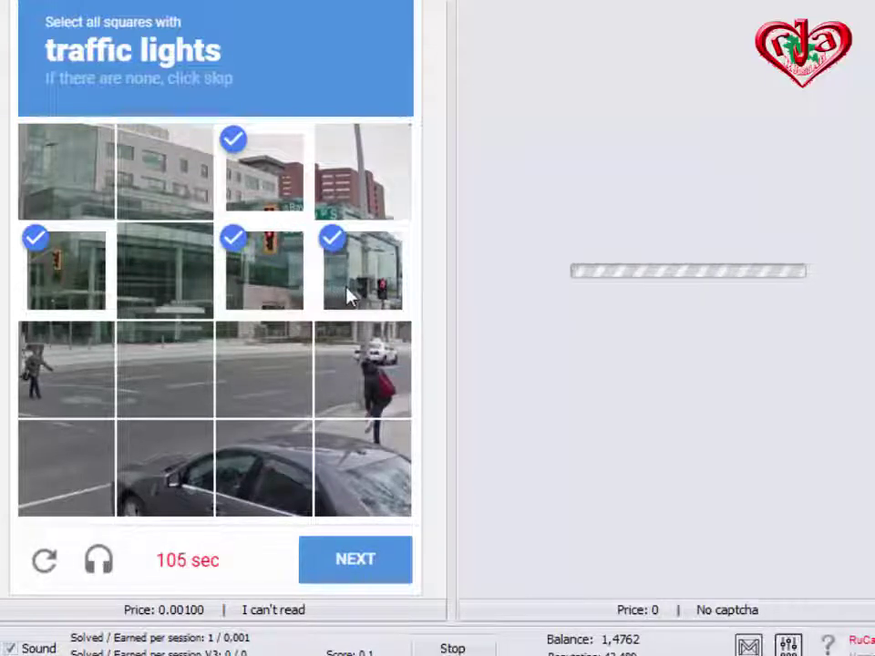
{"action": "key", "text": "Return"}
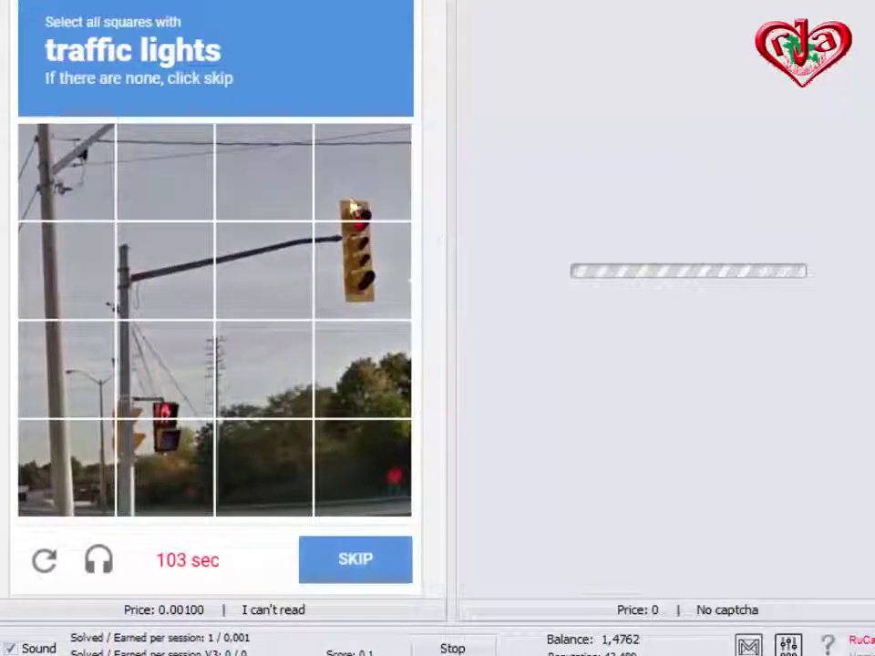
{"action": "left_click", "coordinate": [352, 208]}
{"action": "left_click", "coordinate": [361, 301]}
{"action": "left_click", "coordinate": [173, 392]}
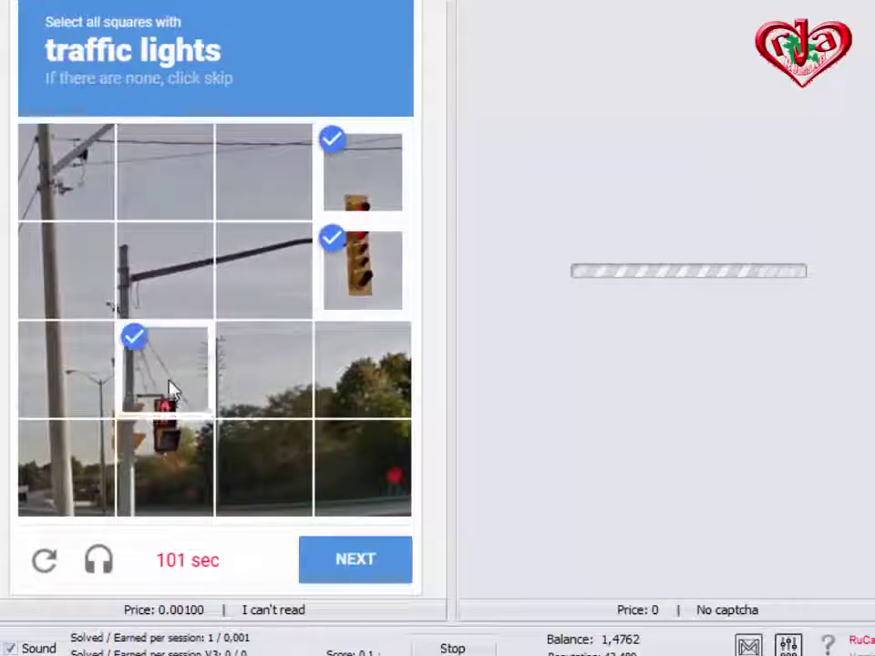
{"action": "left_click", "coordinate": [173, 467]}
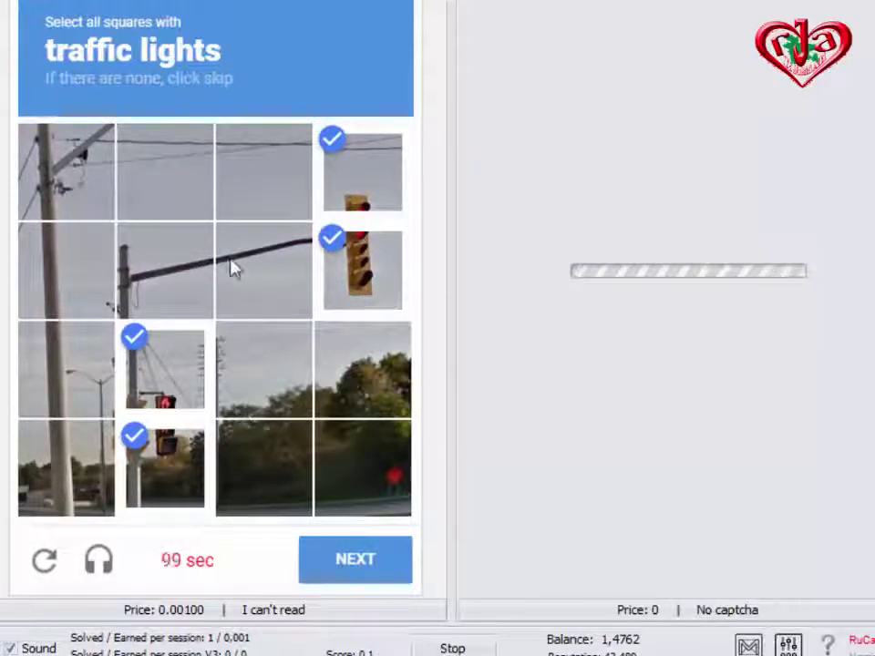
{"action": "key", "text": "Return"}
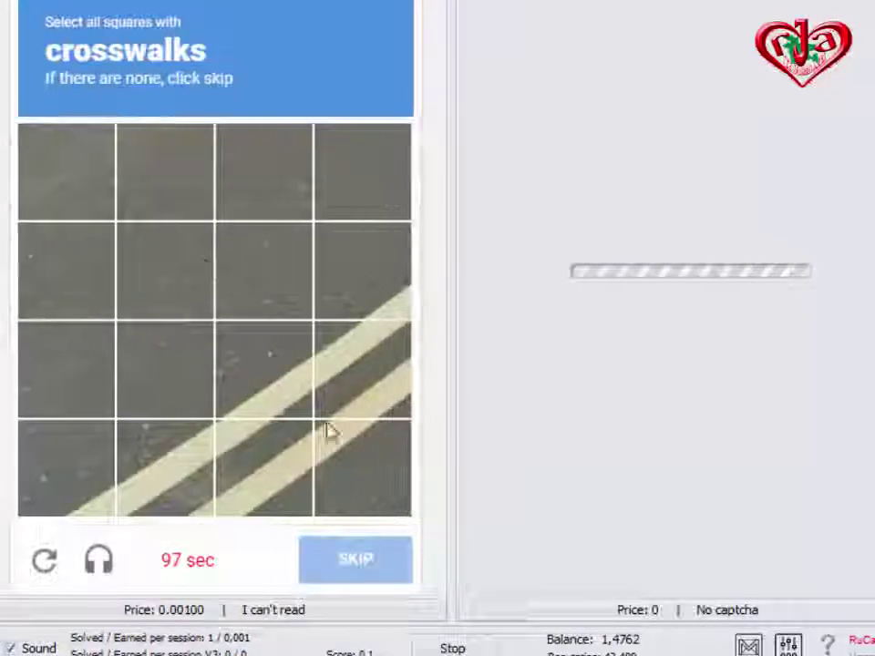
Mark the six crosswalk squares across rows 2–4 and submit the round.
{"action": "left_click", "coordinate": [92, 492]}
{"action": "left_click", "coordinate": [169, 487]}
{"action": "left_click", "coordinate": [264, 478]}
{"action": "left_click", "coordinate": [264, 369]}
{"action": "left_click", "coordinate": [342, 366]}
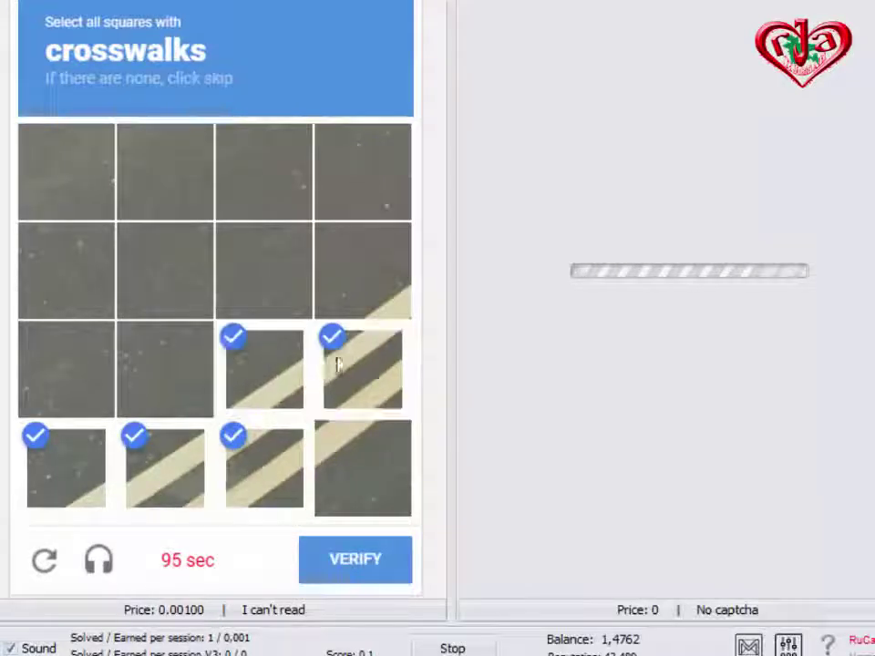
{"action": "left_click", "coordinate": [401, 296]}
{"action": "key", "text": "Return"}
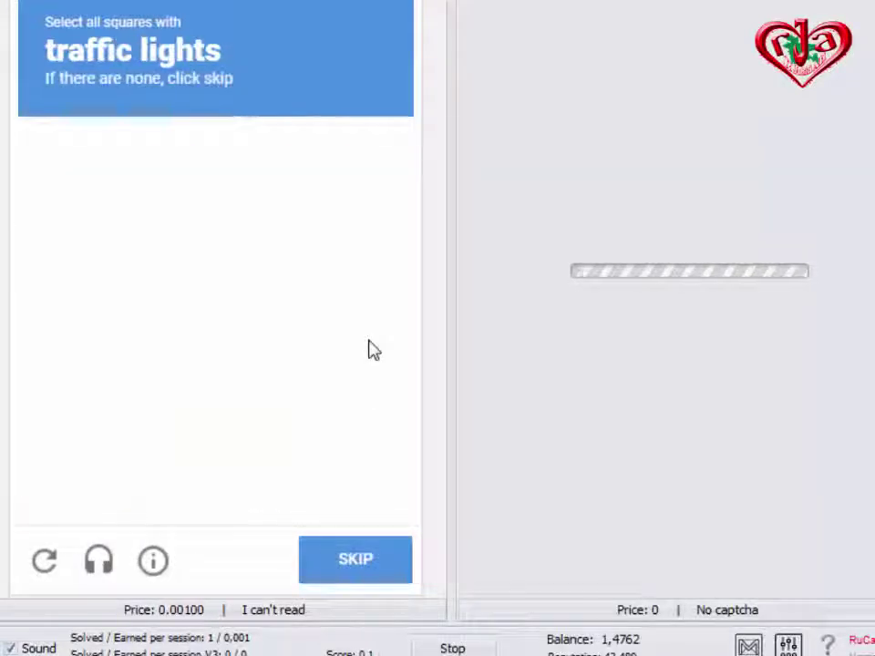
Mark four traffic-light corner squares, then the three column-3 bicycle squares.
{"action": "left_click", "coordinate": [82, 168]}
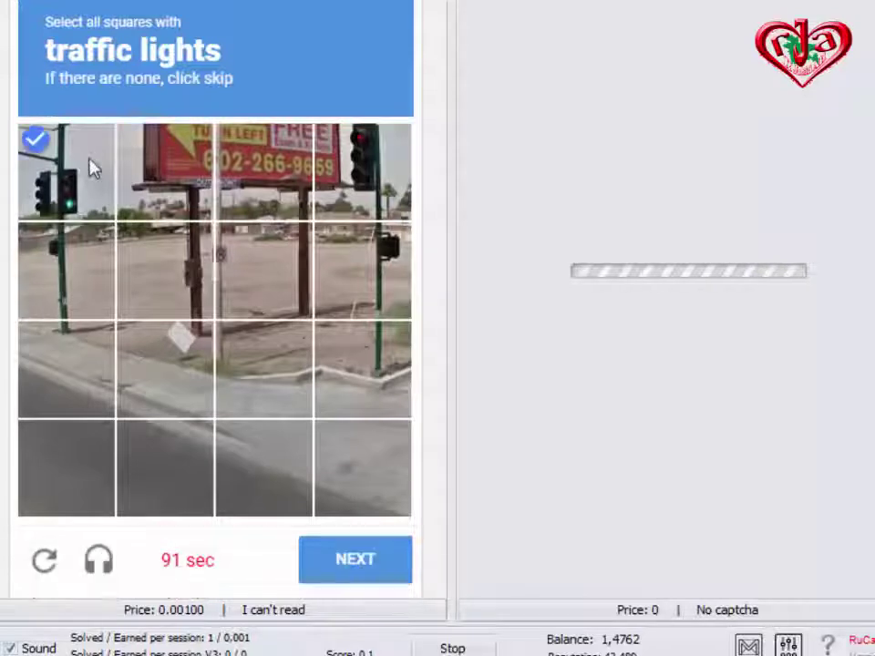
{"action": "left_click", "coordinate": [101, 262]}
{"action": "left_click", "coordinate": [376, 195]}
{"action": "left_click", "coordinate": [379, 285]}
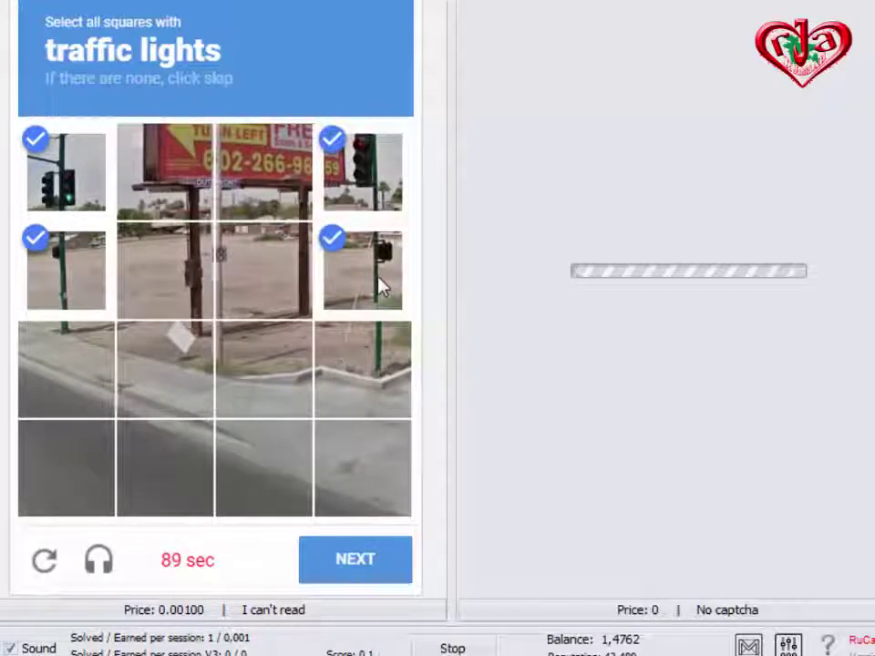
{"action": "key", "text": "Return"}
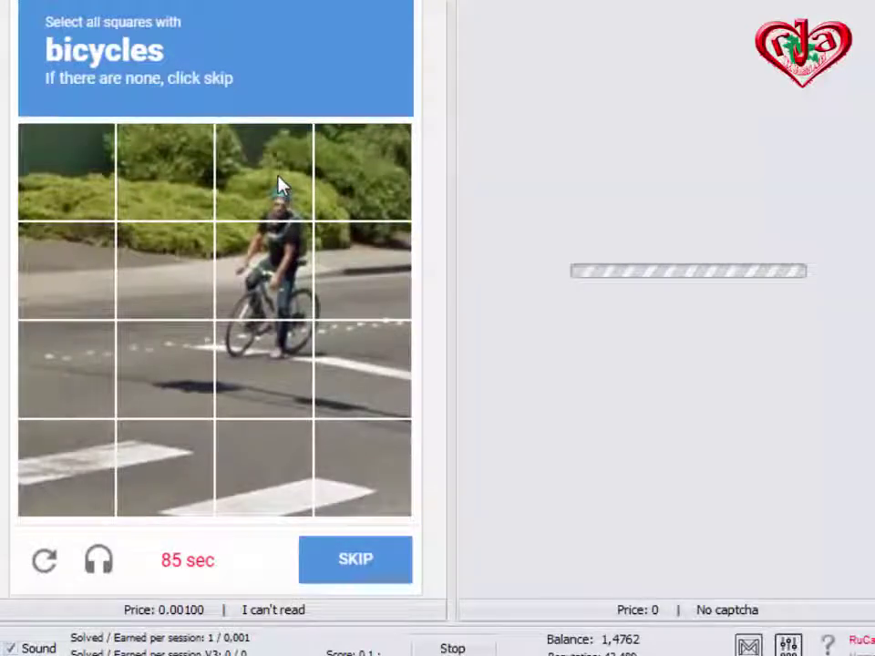
{"action": "left_click", "coordinate": [279, 187]}
{"action": "left_click", "coordinate": [277, 273]}
{"action": "left_click", "coordinate": [273, 381]}
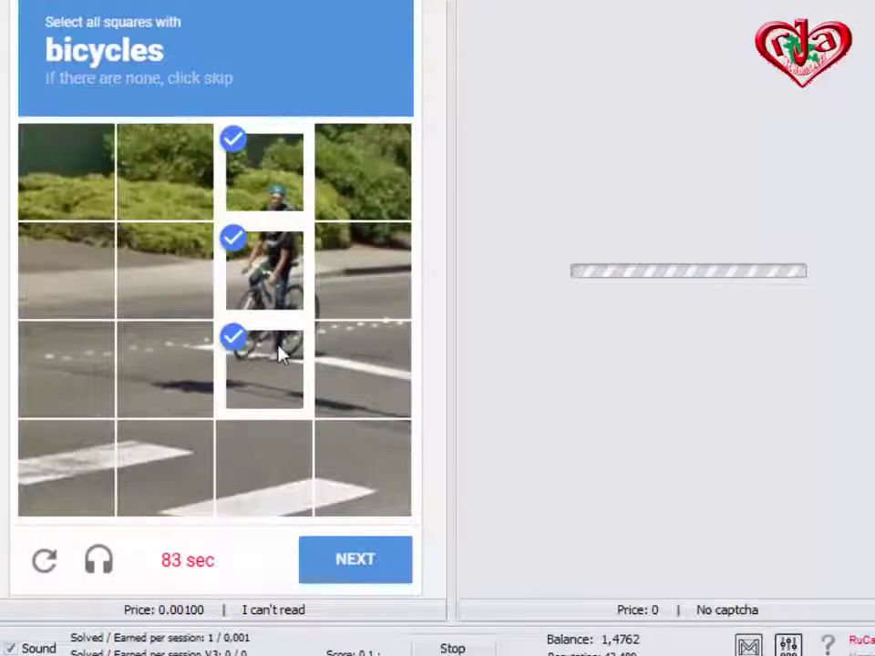
{"action": "key", "text": "Return"}
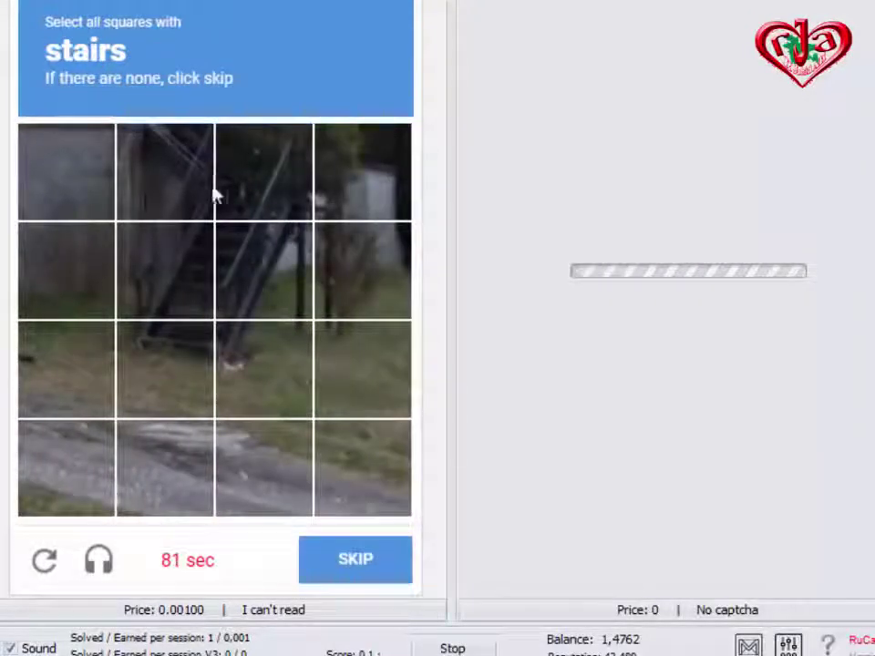
Mark the six stairs squares in columns 2 and 3 and submit the round.
{"action": "left_click", "coordinate": [190, 174]}
{"action": "left_click", "coordinate": [189, 274]}
{"action": "left_click", "coordinate": [188, 373]}
{"action": "left_click", "coordinate": [265, 370]}
{"action": "left_click", "coordinate": [266, 272]}
{"action": "left_click", "coordinate": [278, 187]}
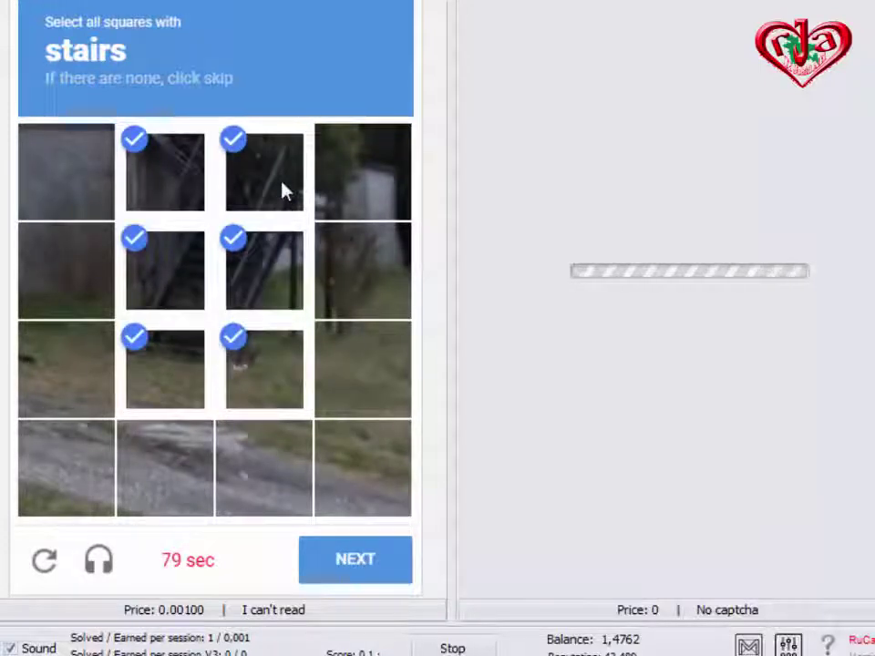
{"action": "key", "text": "Return"}
Mark two traffic-light squares, then the four row-2 crosswalk squares to finish the captcha.
{"action": "left_click", "coordinate": [30, 273]}
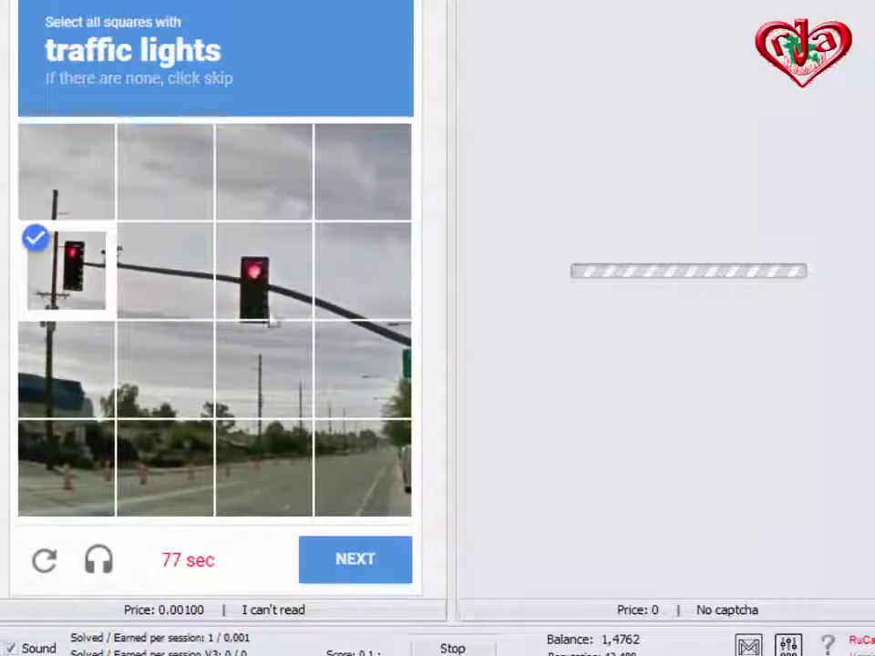
{"action": "left_click", "coordinate": [281, 294]}
{"action": "key", "text": "Return"}
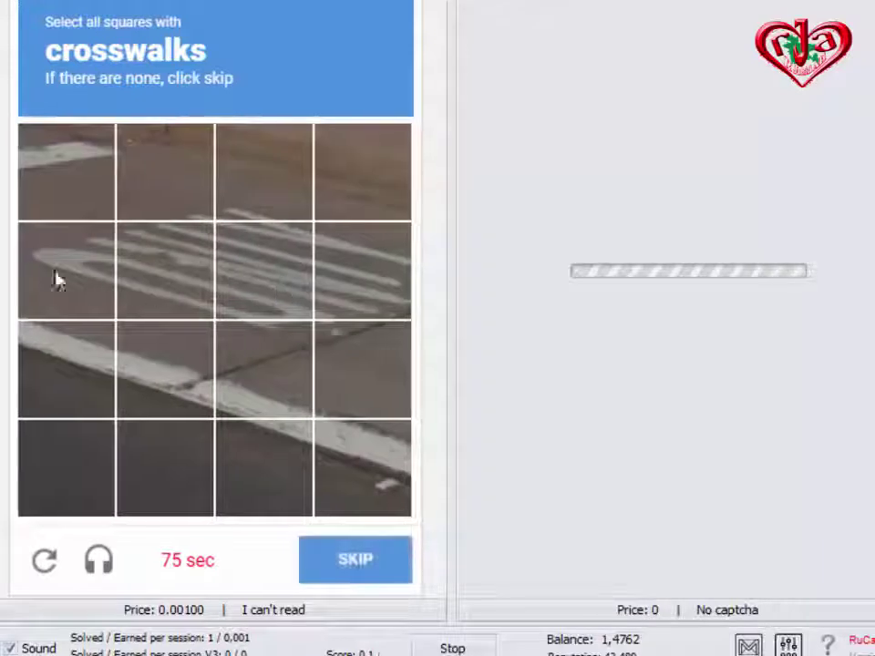
{"action": "left_click", "coordinate": [57, 280]}
{"action": "left_click", "coordinate": [164, 272]}
{"action": "left_click", "coordinate": [264, 272]}
{"action": "left_click", "coordinate": [381, 290]}
{"action": "key", "text": "Return"}
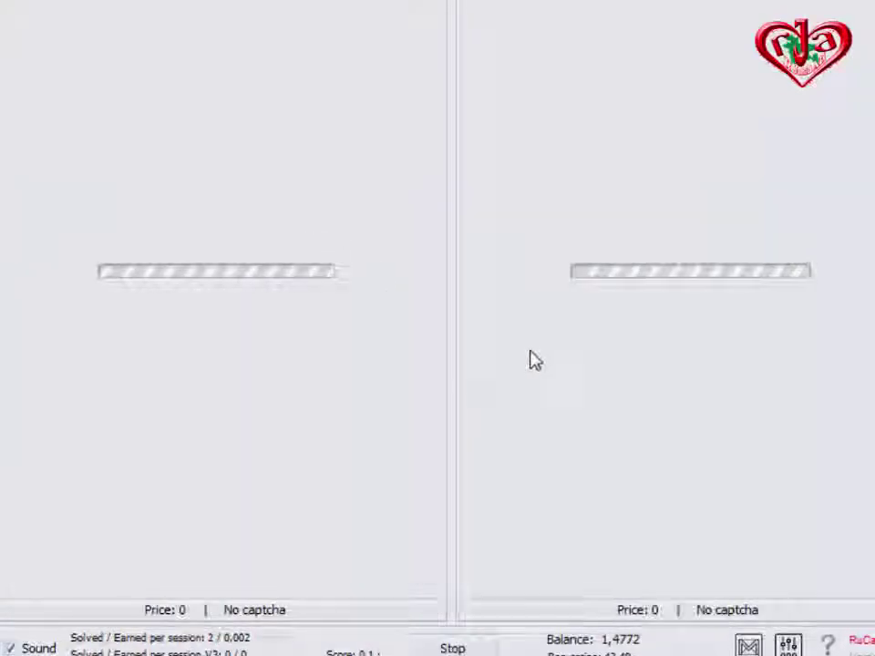
Stop receiving captchas at 2 solved and close the 2CaptchaBot window.
{"action": "left_click", "coordinate": [461, 591]}
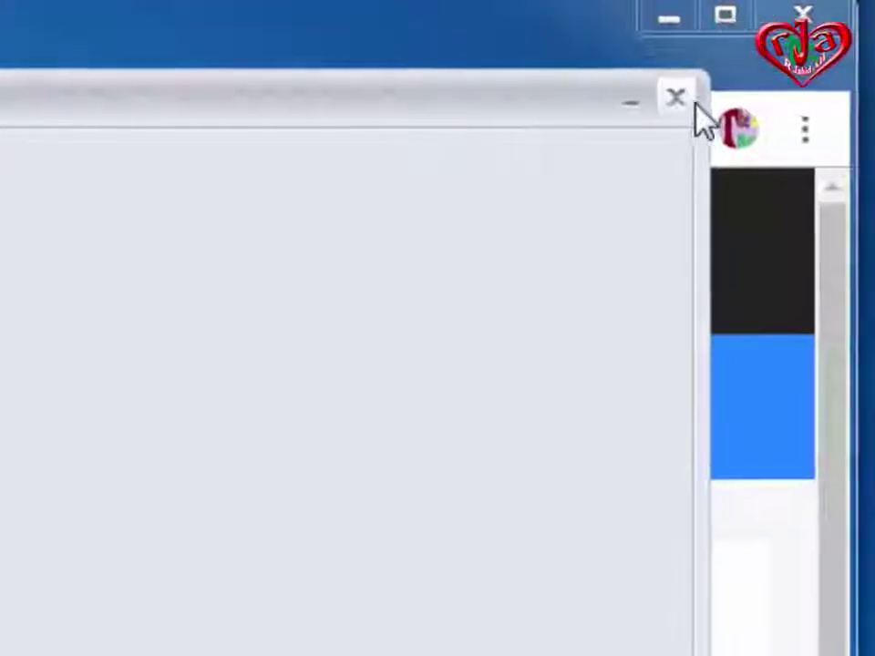
{"action": "left_click", "coordinate": [683, 96]}
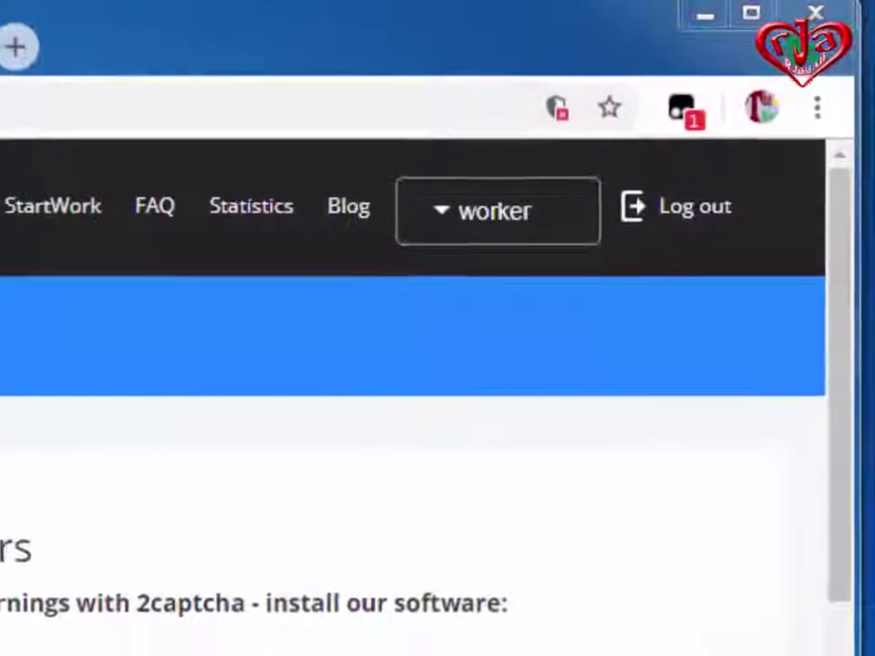